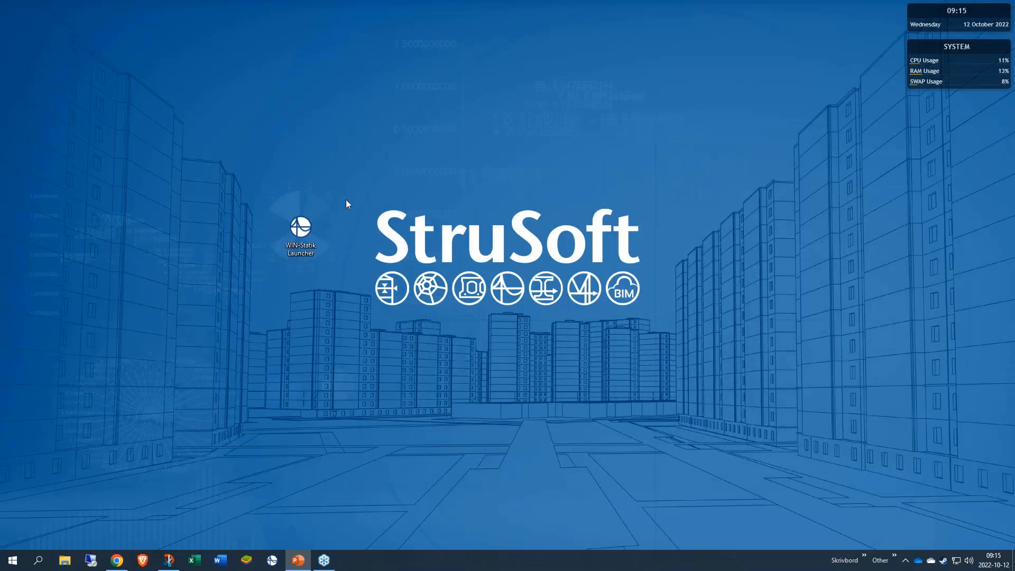
- Open the WIN-Statik Launcher, view its help videos, and return to the program overview
double_click(301, 227)
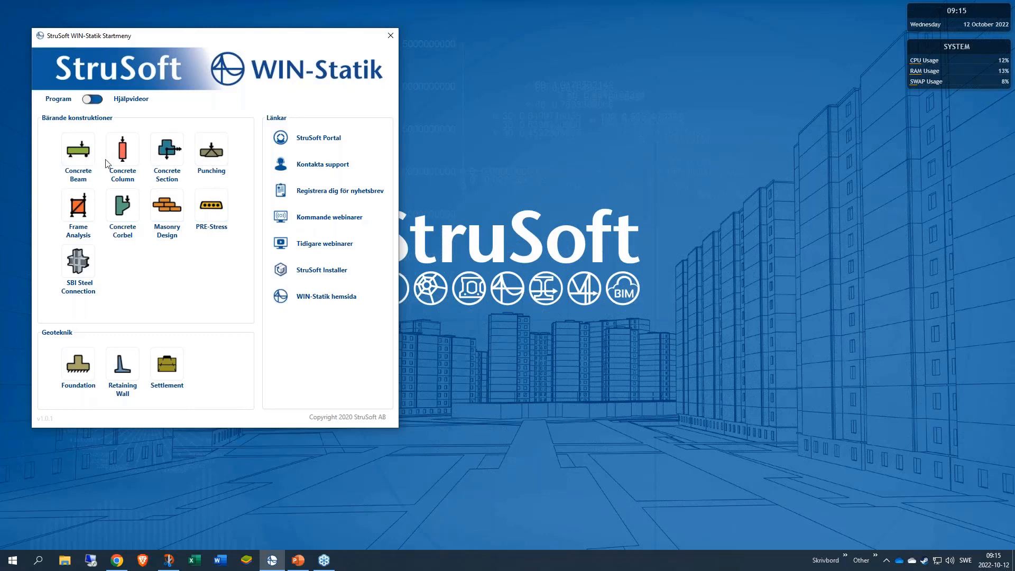
left_click(94, 103)
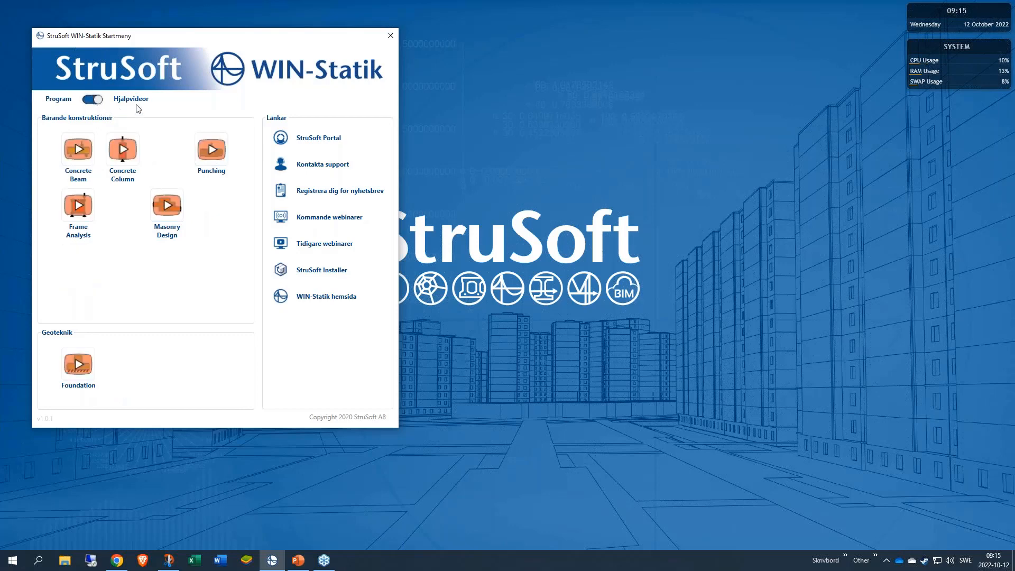
left_click(91, 100)
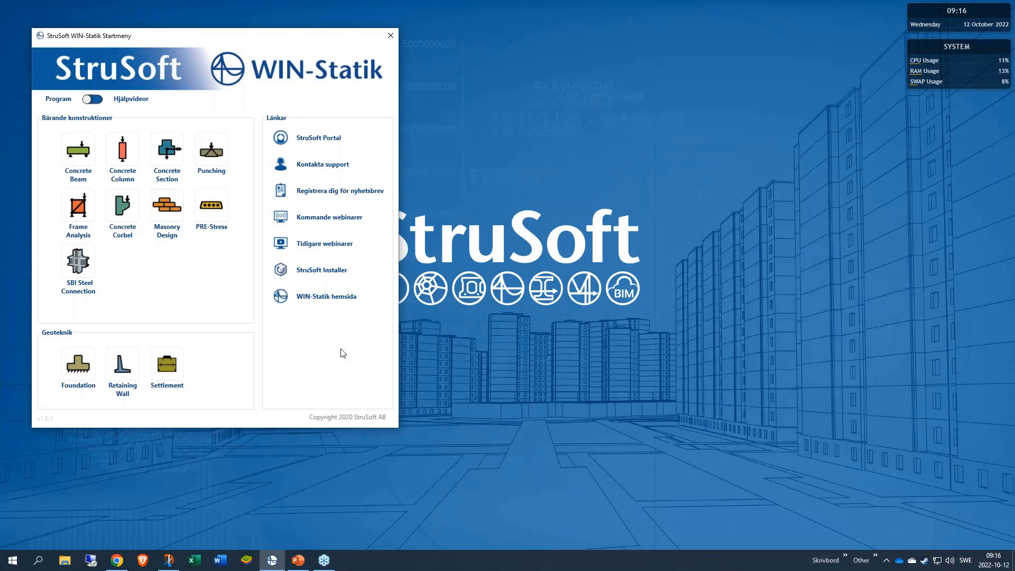
- Open StruSoft Installer, read the Concrete Section 6.5 release notes among the WIN-Statik programs, and minimise the installer
left_click(887, 561)
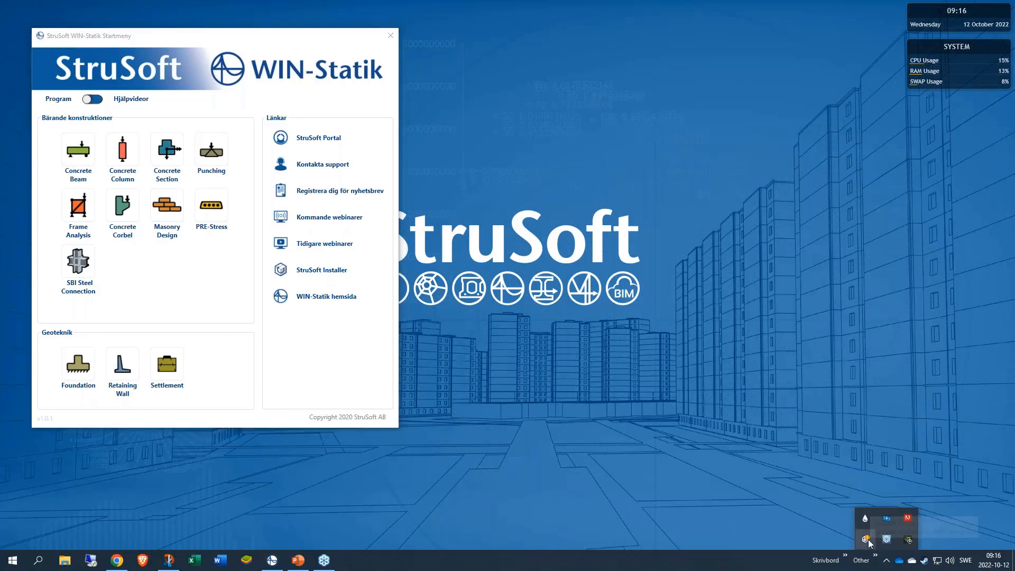
left_click(866, 540)
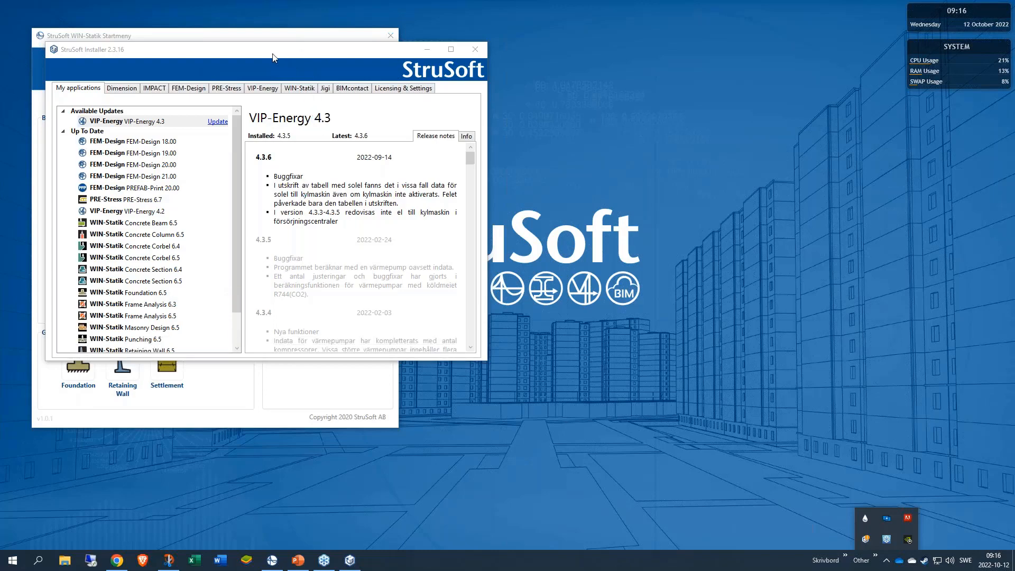
left_click_drag(271, 57, 678, 96)
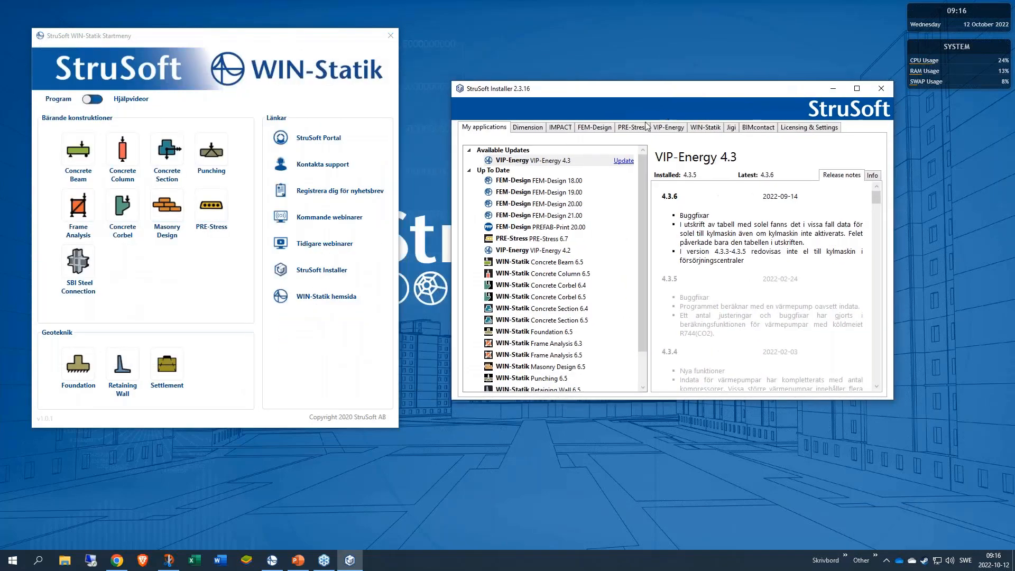
left_click(706, 128)
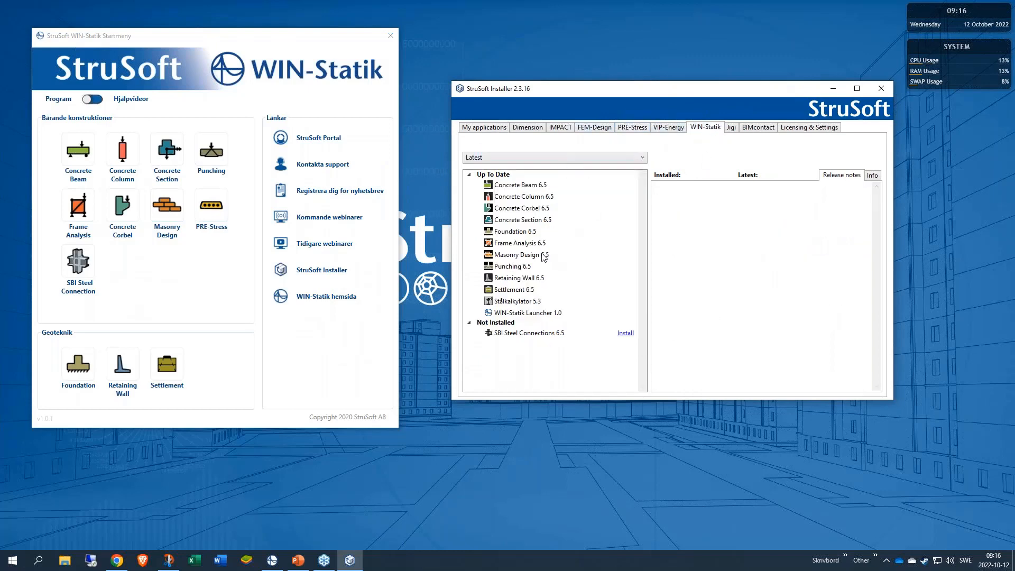
left_click(523, 220)
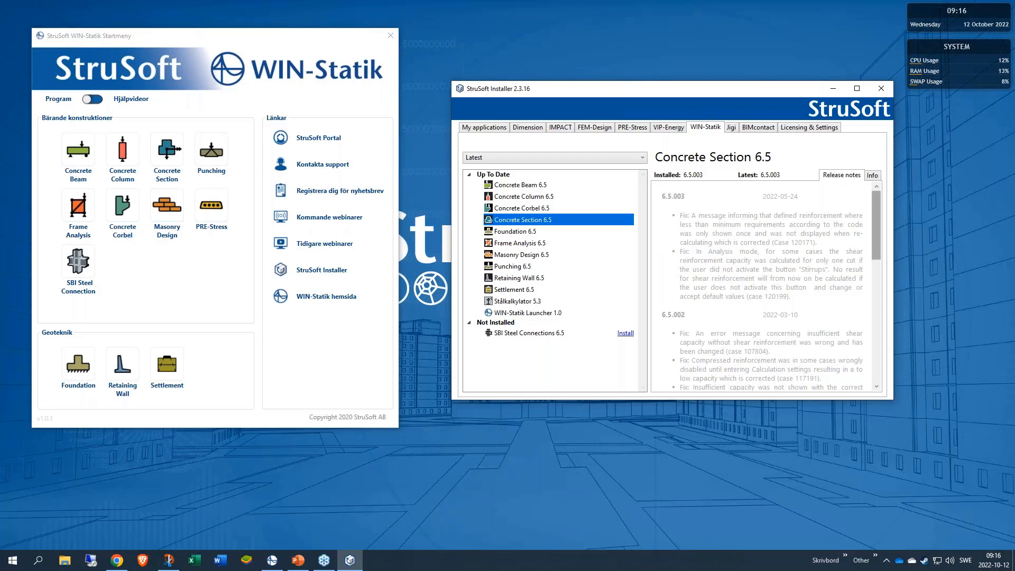
left_click_drag(876, 254, 878, 232)
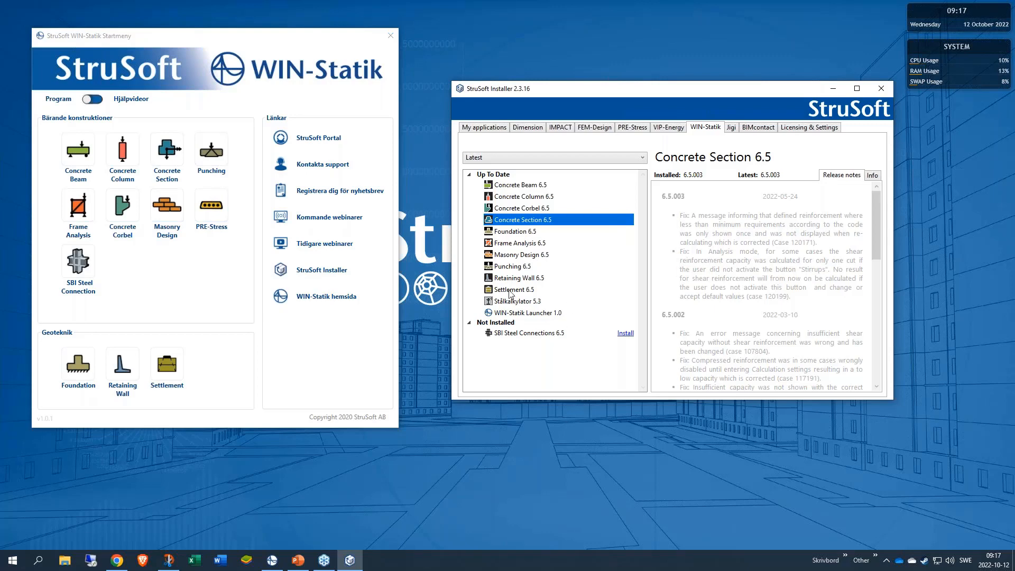
left_click(834, 88)
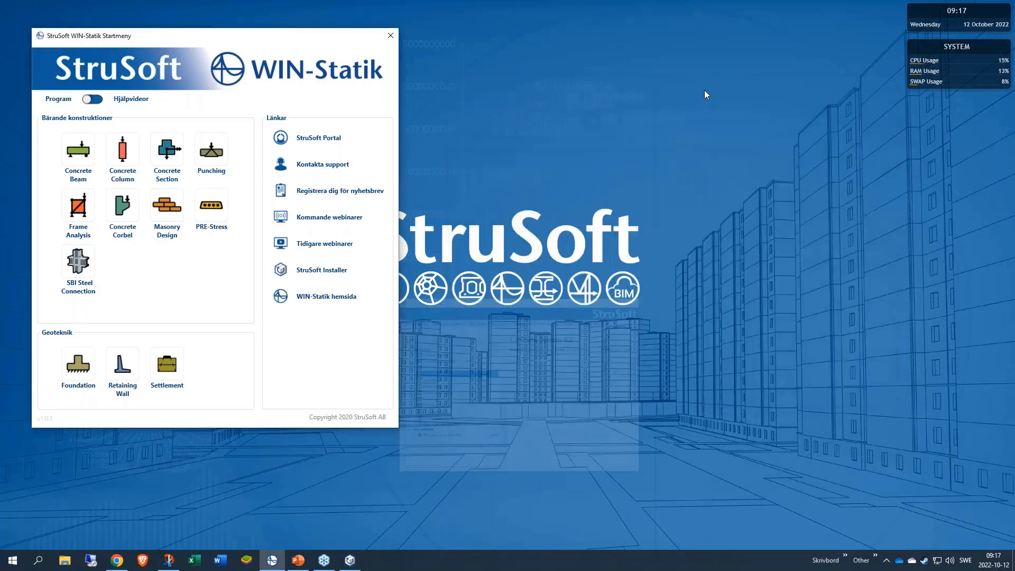
- Launch Concrete Section and create a new calculation using Eurocode concrete with EN 1992-1-1 (standard)
left_click(168, 154)
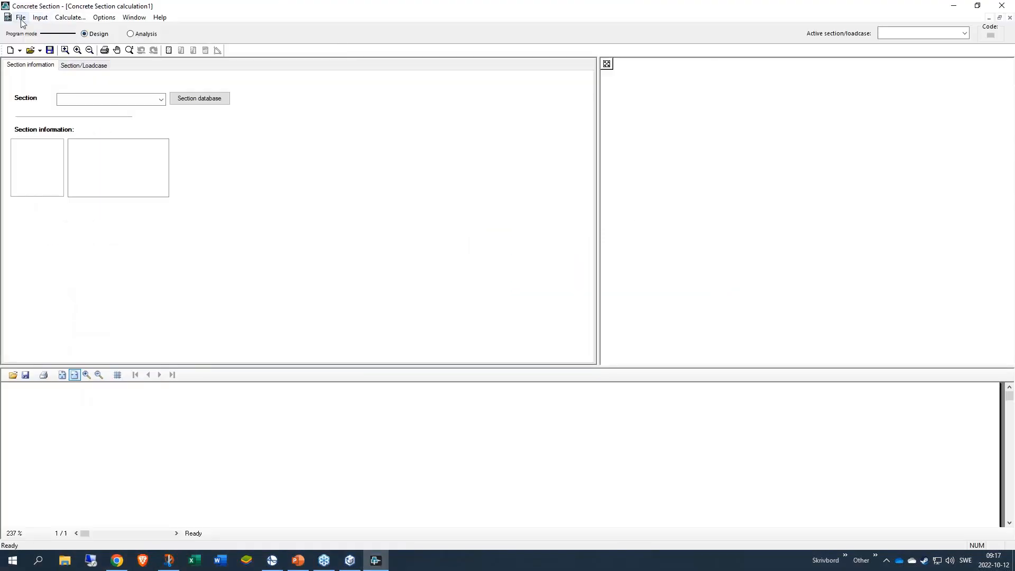
left_click(21, 18)
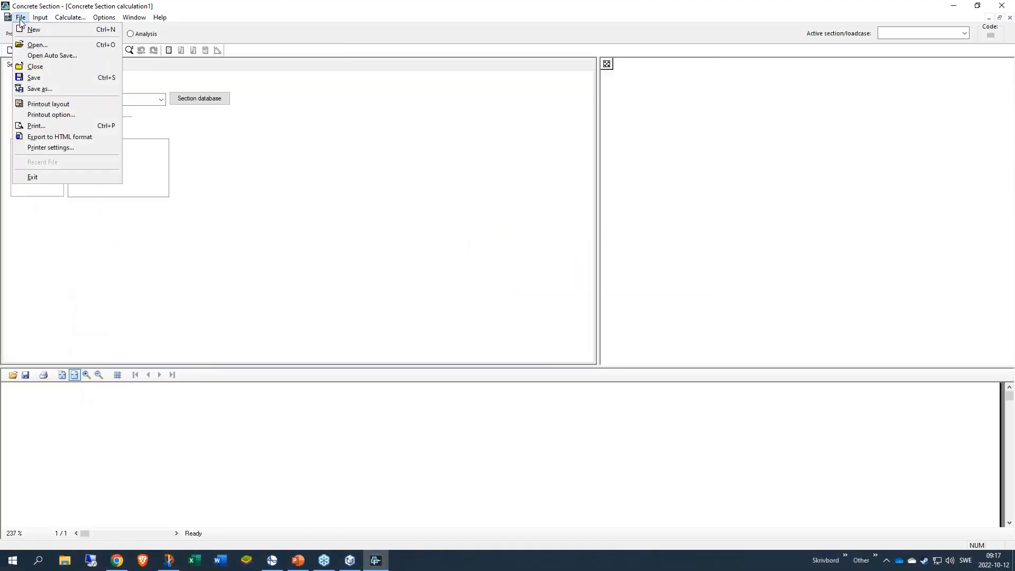
left_click(29, 28)
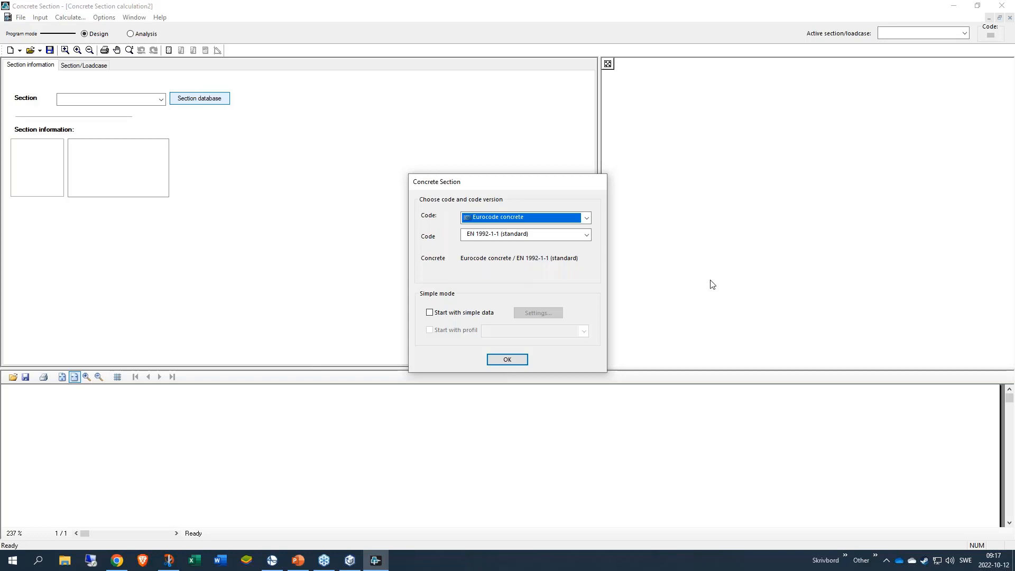
left_click(547, 222)
left_click(546, 219)
left_click(539, 236)
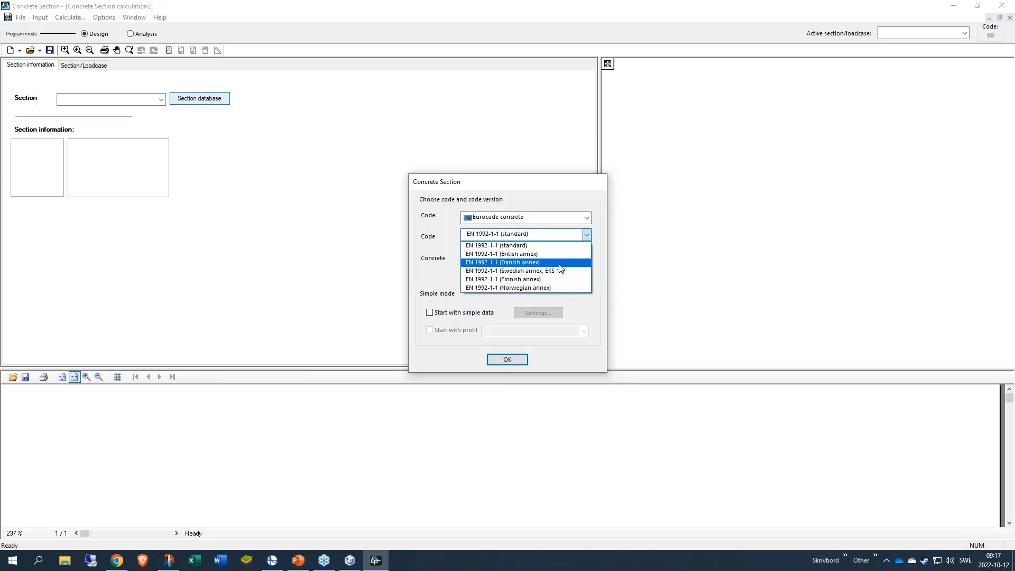
left_click(538, 246)
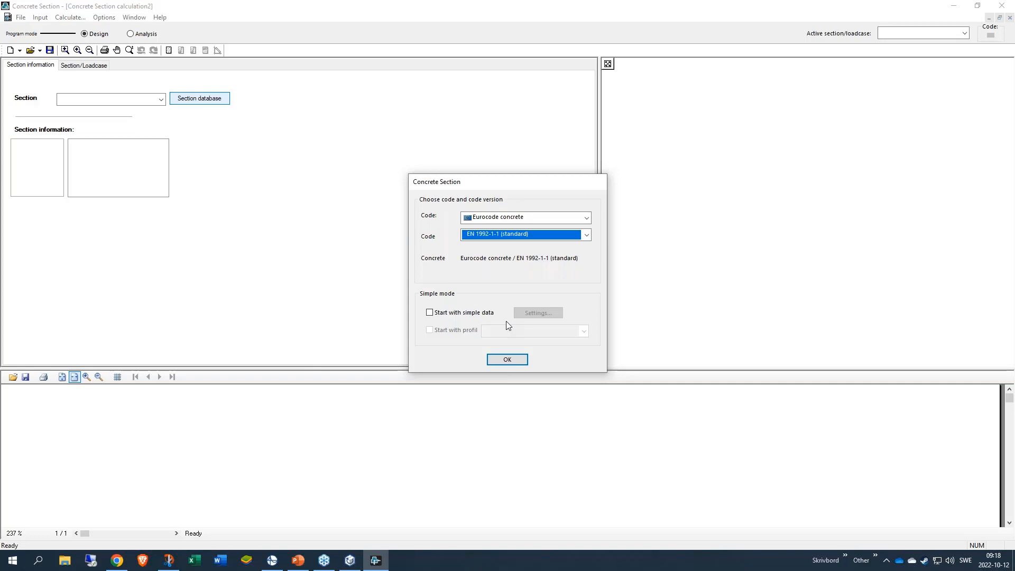
left_click(507, 359)
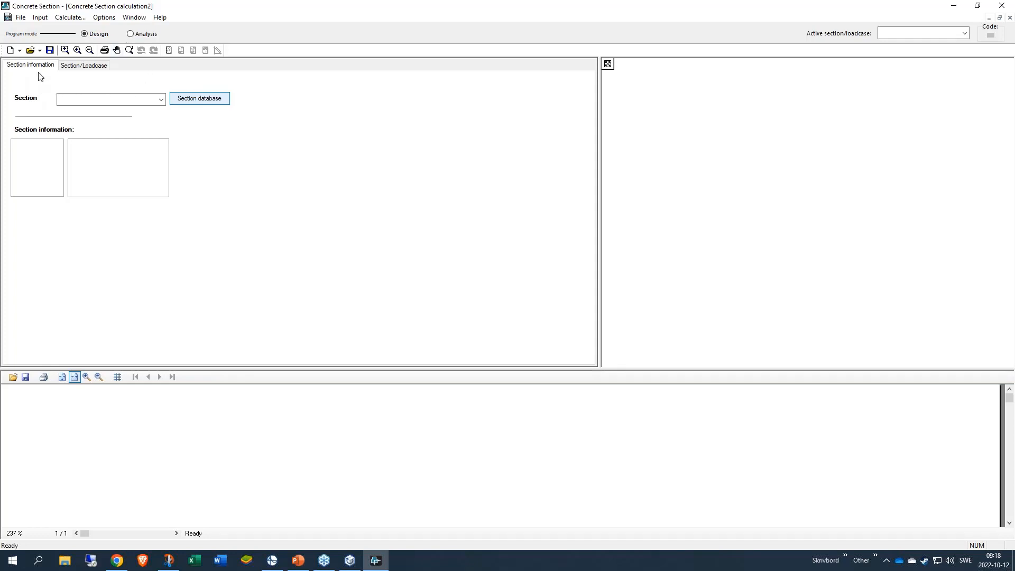
- Open the section database and preview the standard Eurocode rectangular solid sections RB/F 30/40 and RB/F 30/80
left_click(194, 104)
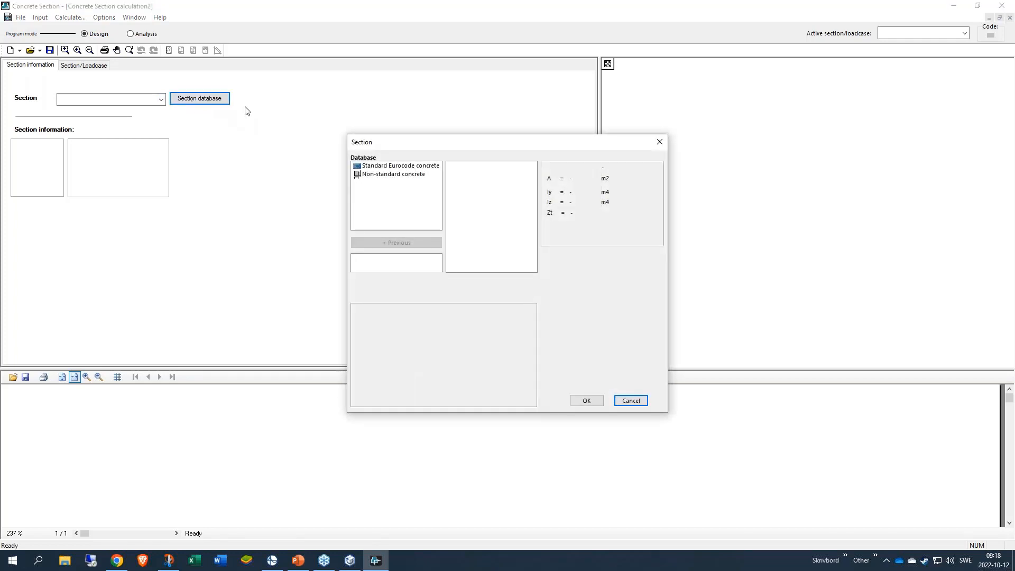
left_click(426, 167)
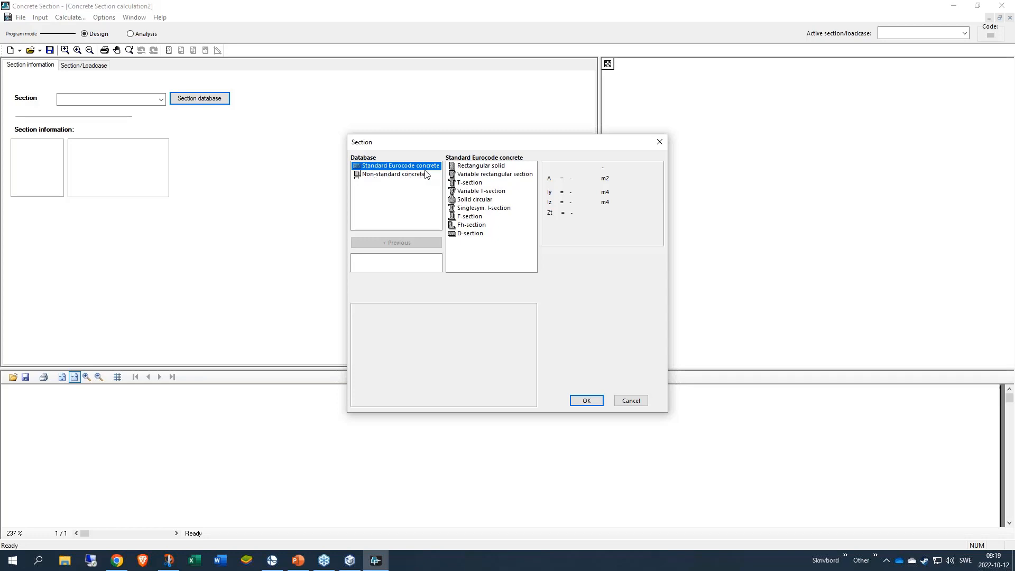
double_click(500, 169)
double_click(464, 168)
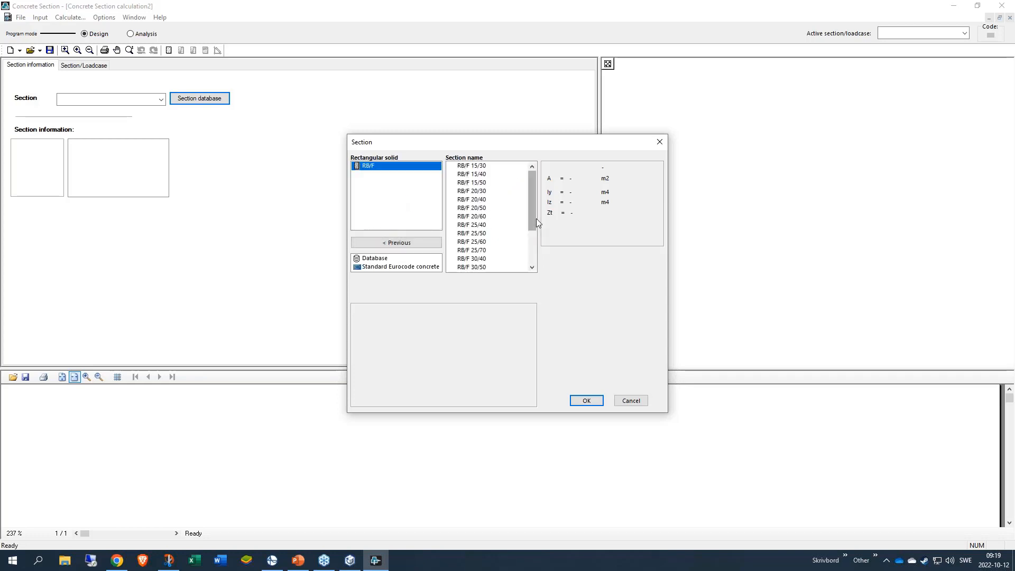
left_click_drag(532, 207, 532, 243)
left_click(472, 202)
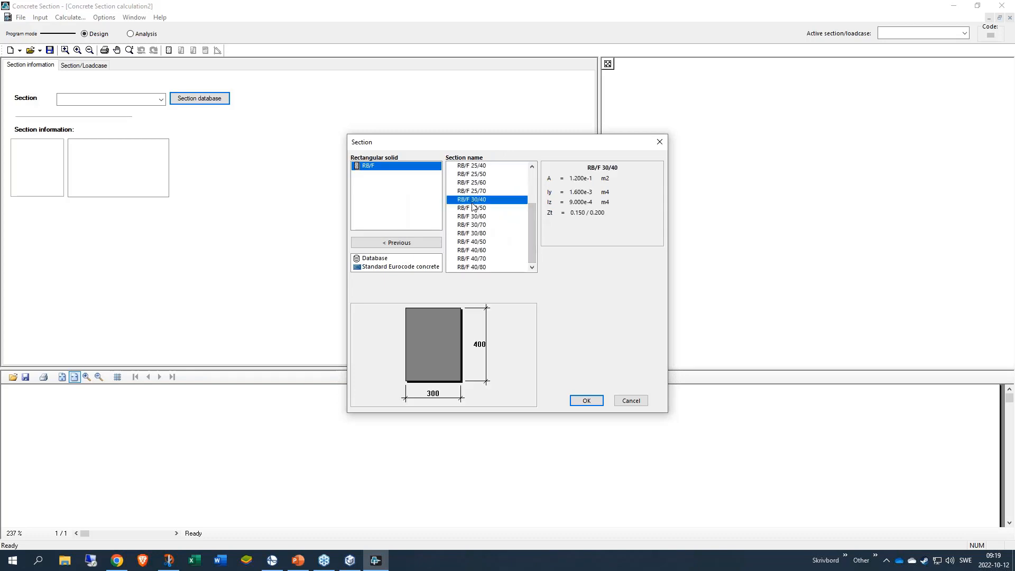
left_click(475, 233)
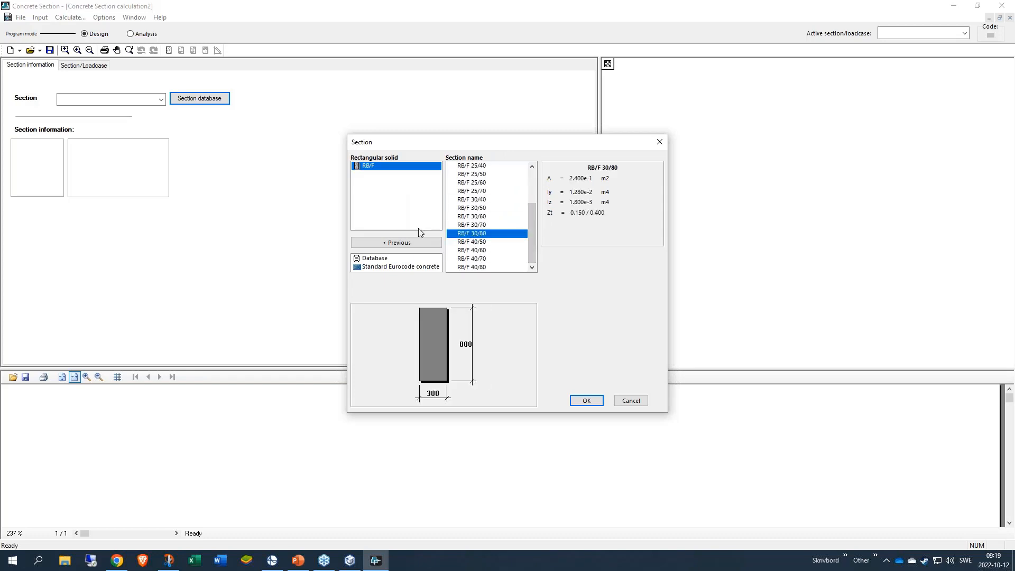
- Preview the variable rectangular section VR 30/25/40 and return to the top level of the section database
left_click(408, 244)
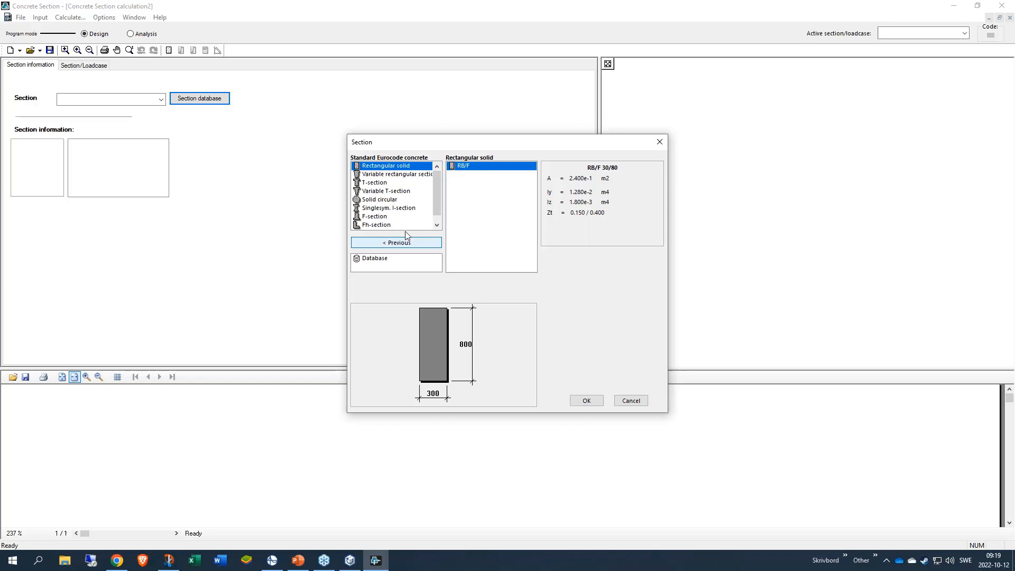
left_click(391, 175)
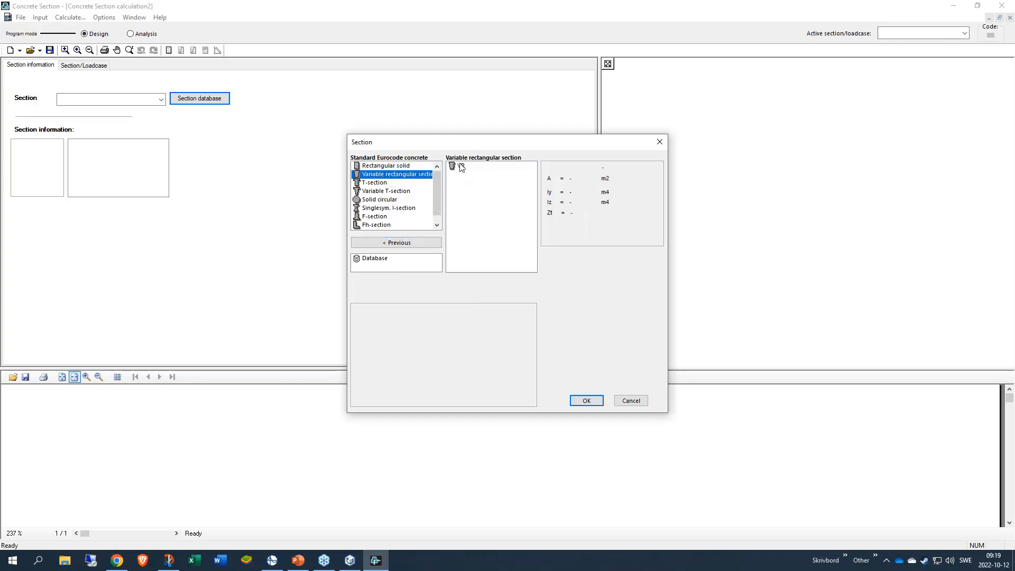
double_click(460, 167)
left_click(468, 166)
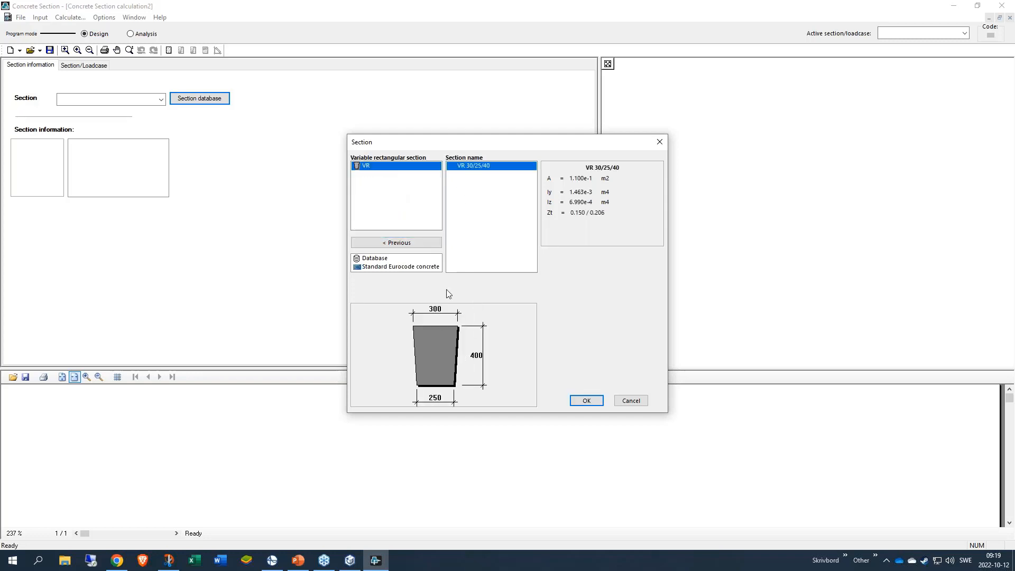
left_click(387, 245)
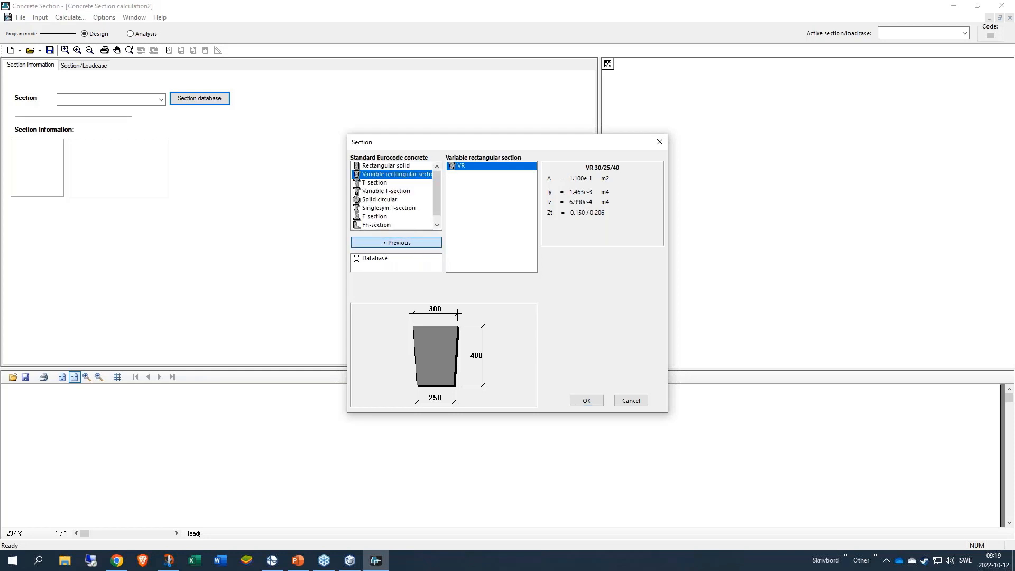
left_click(378, 244)
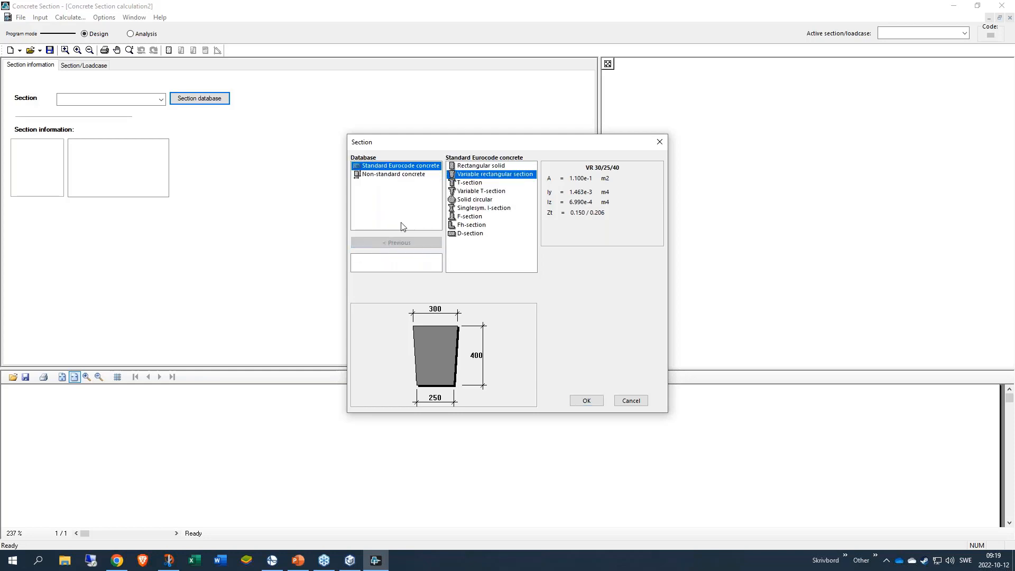
- Add a non-standard rectangular solid concrete section named RB 60/80 with H 800 mm and B 600 mm
left_click(397, 175)
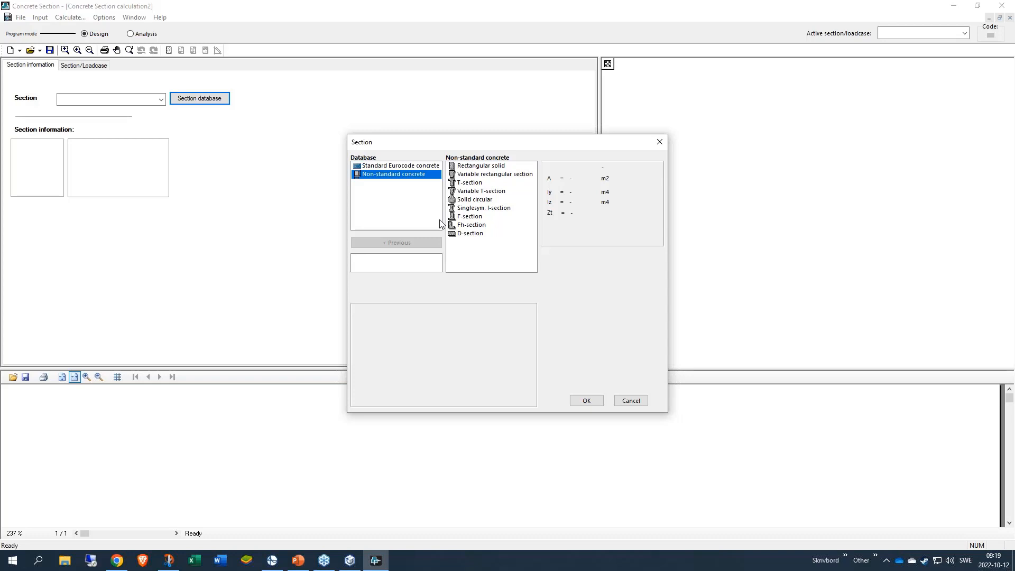
double_click(497, 167)
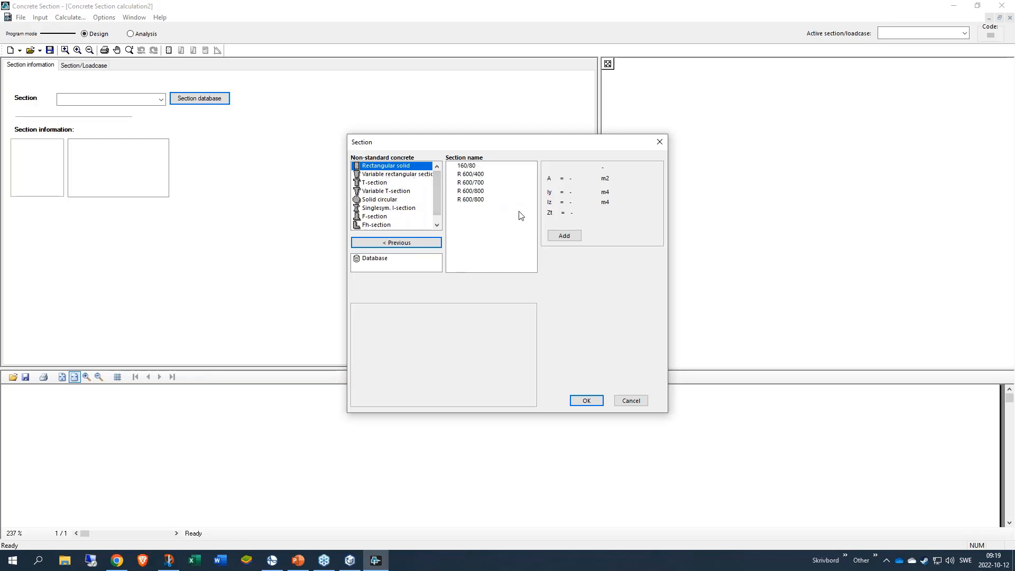
left_click(569, 237)
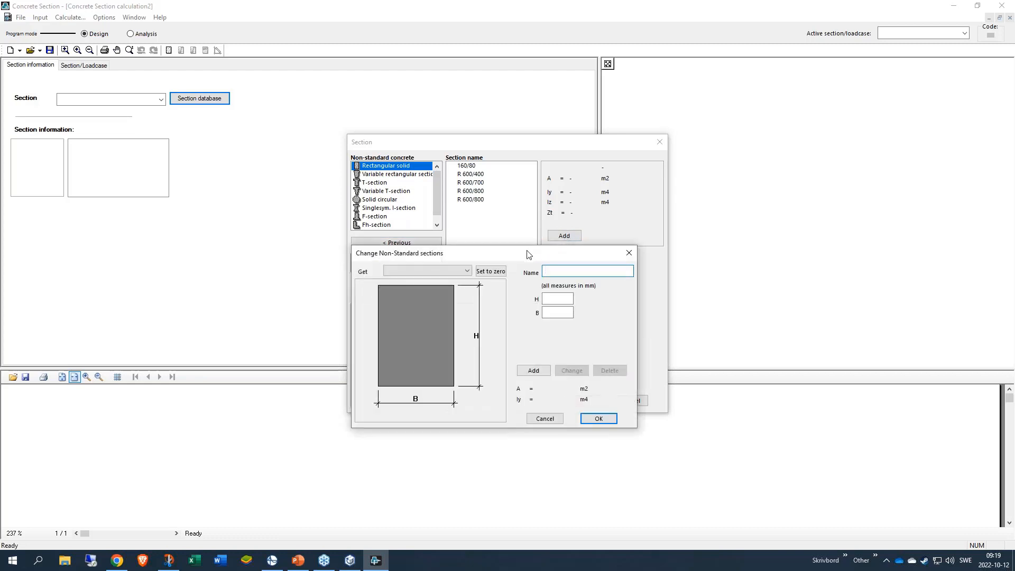
left_click_drag(522, 256, 602, 246)
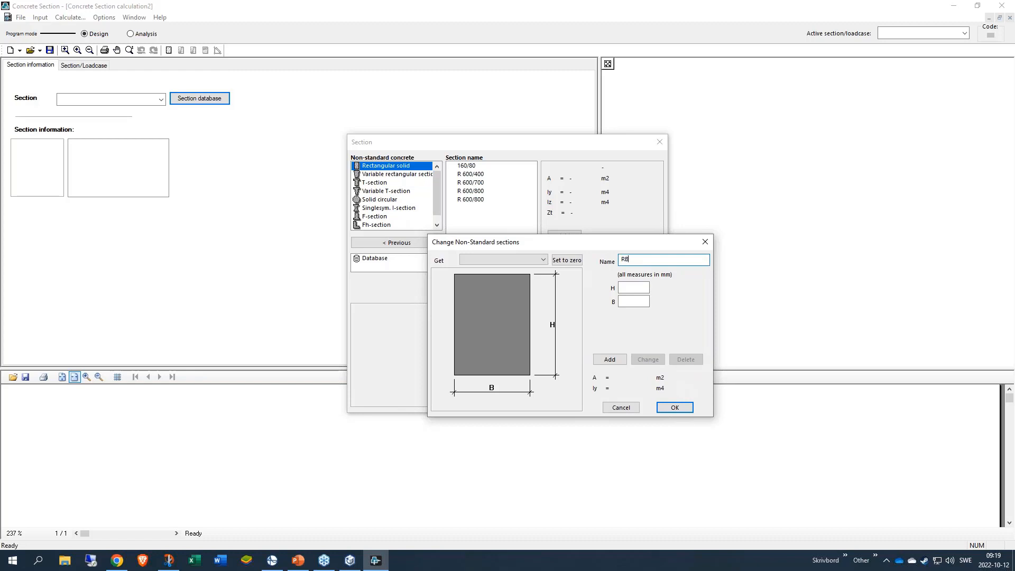
type("60/80")
left_click(633, 286)
type("800")
left_click(641, 300)
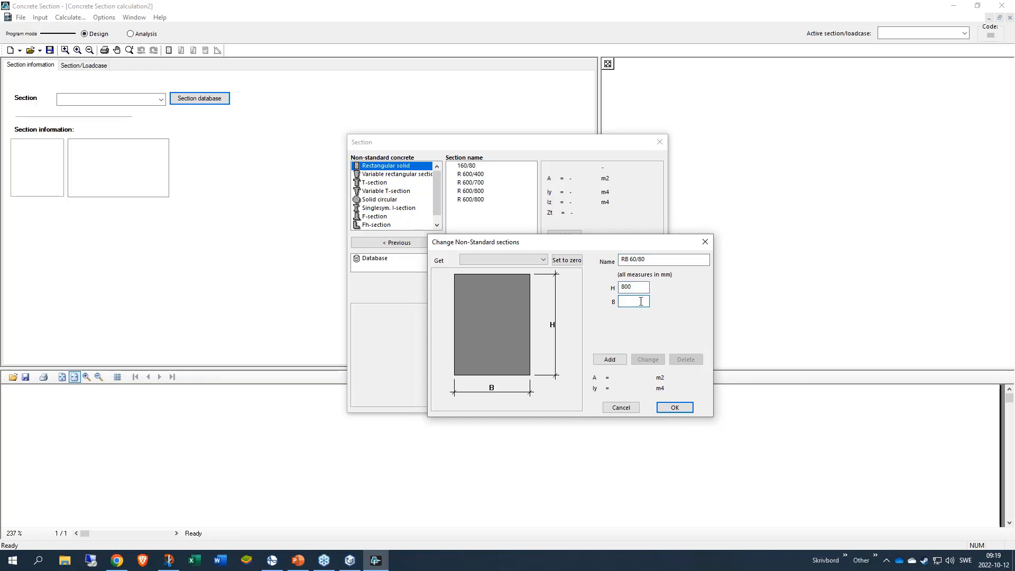
left_click(619, 359)
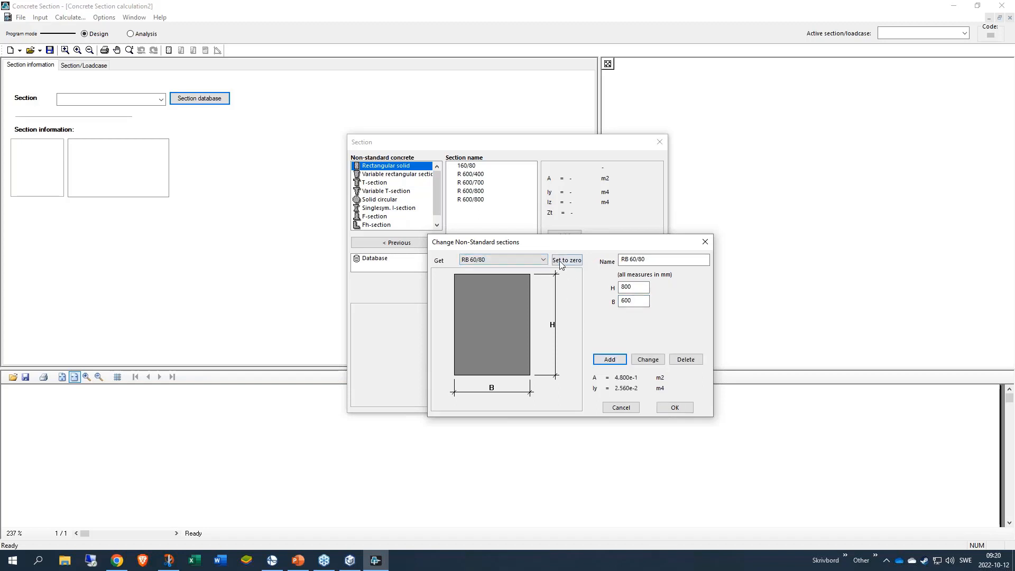
- Add a non-standard rectangular section named RB 60/70 based on the existing R 600/700, with H 700 mm and B 600 mm
left_click(543, 260)
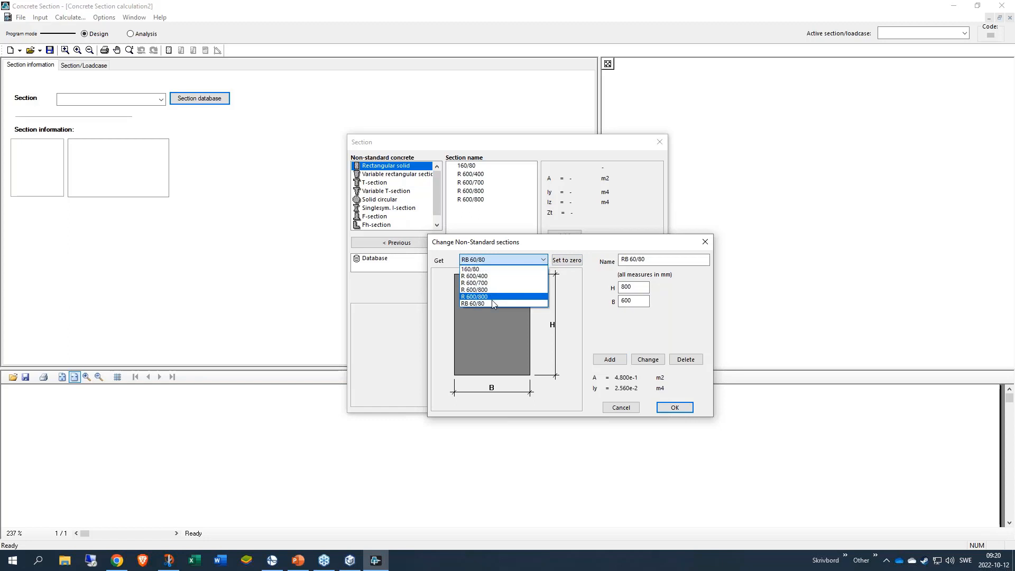
left_click(475, 276)
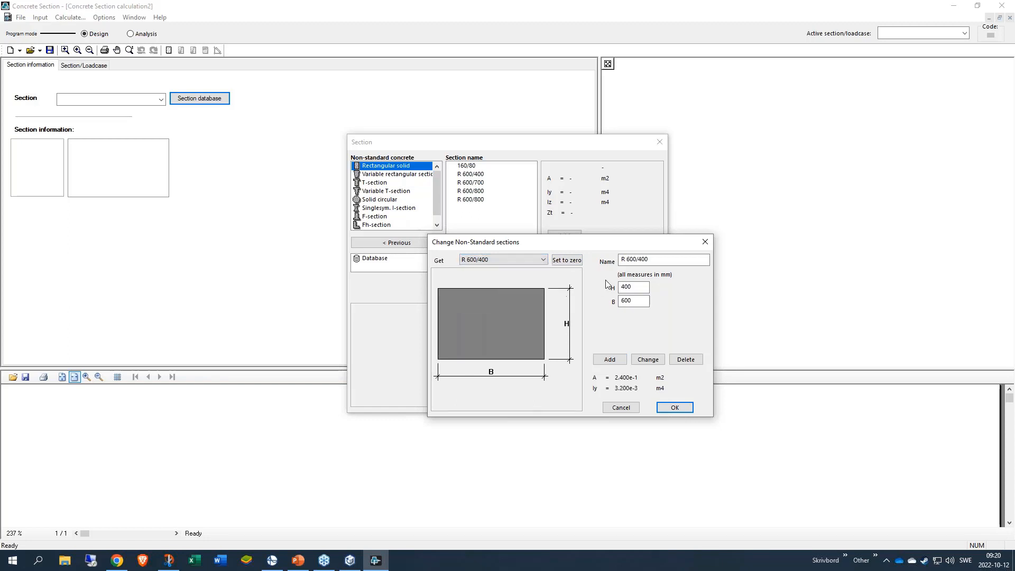
left_click(522, 259)
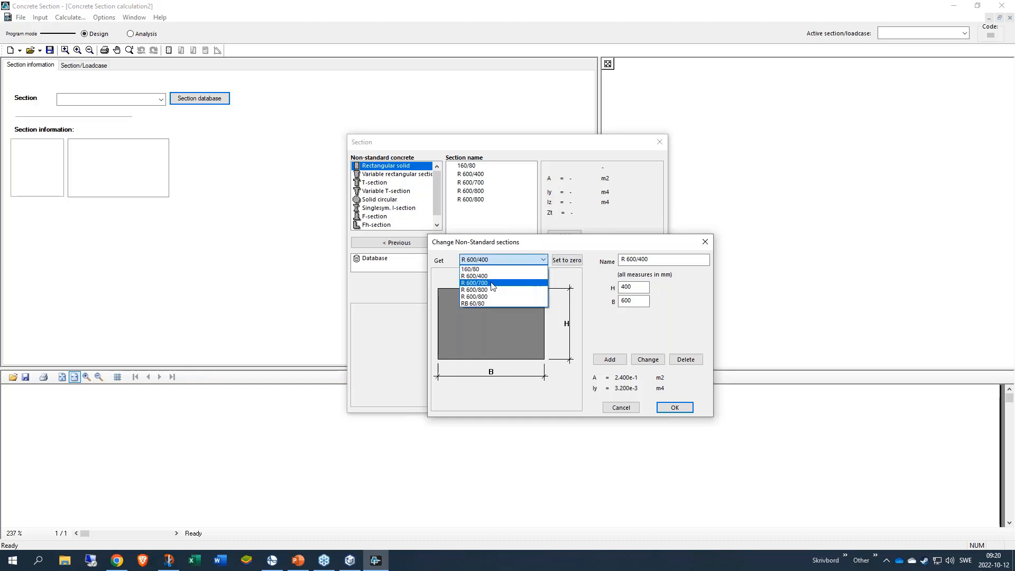
left_click(490, 284)
left_click(621, 259)
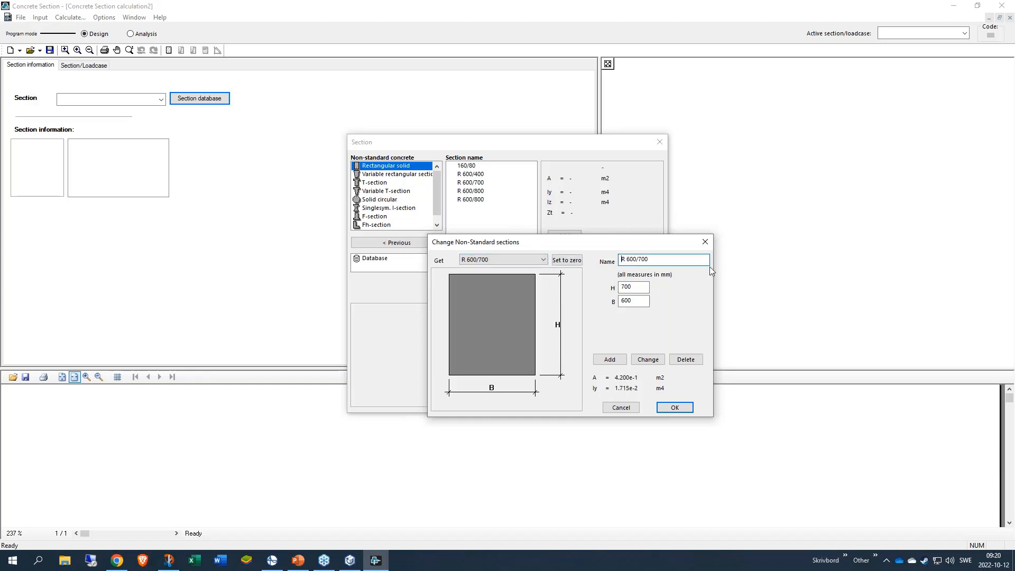
type("B")
key("Delete")
key("Right")
key("Right")
left_click(609, 361)
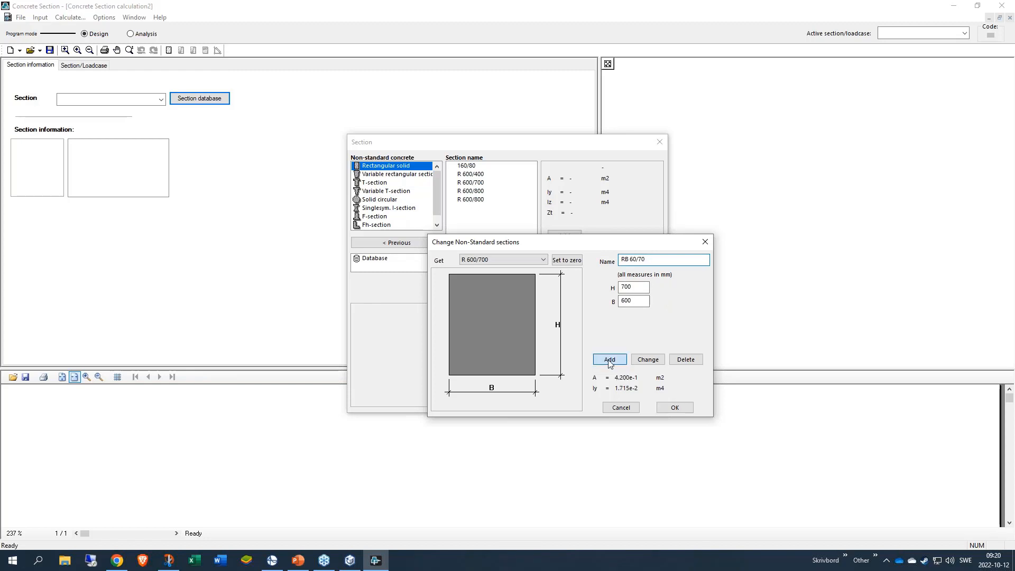
- Add another non-standard rectangular section named RB 60/40 with H 400 mm and B 600 mm, and finish editing the sections
left_click(630, 260)
left_click_drag(639, 259, 658, 260)
key("Tab")
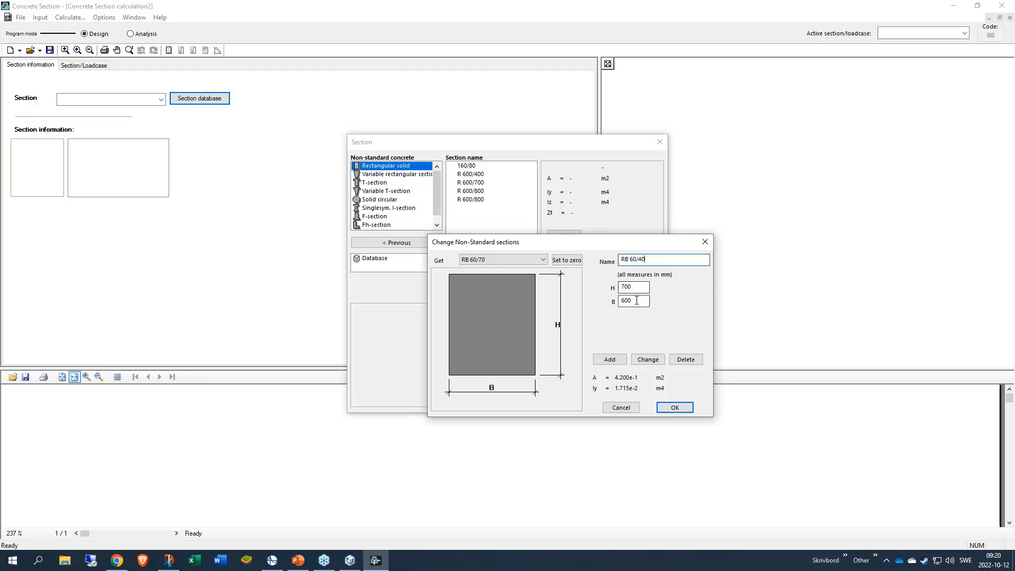
key("Tab")
key("shift+Tab")
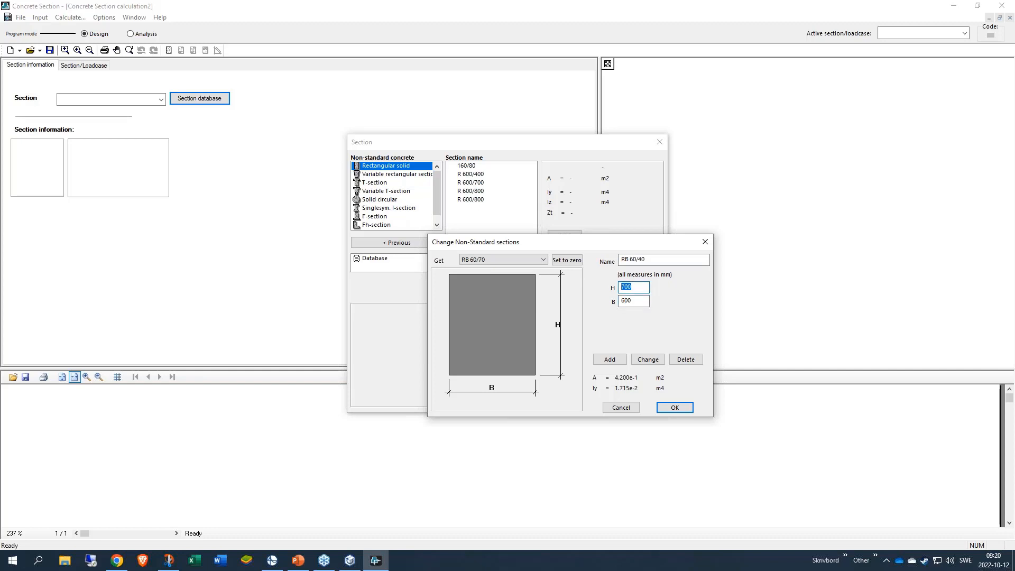
type("400")
left_click(605, 360)
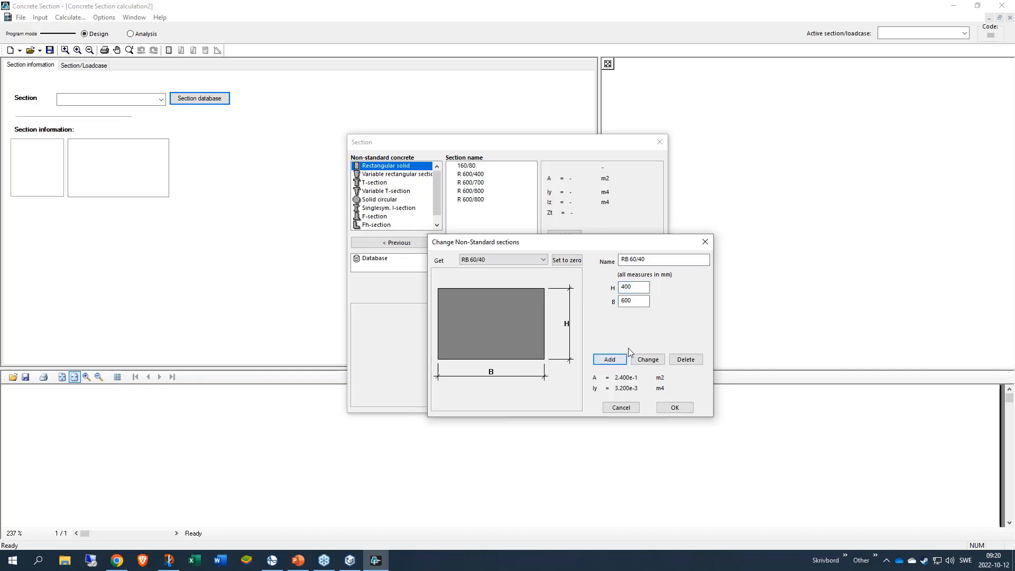
left_click(668, 410)
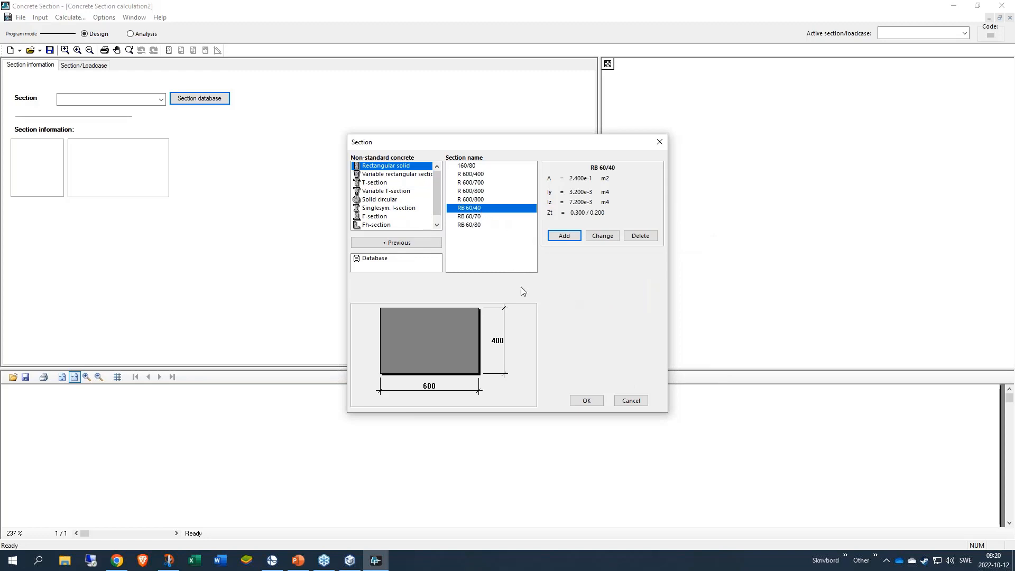
- Bring the sections RB 60/80 and RB 60/70 into the calculation from the section database
left_click(480, 226)
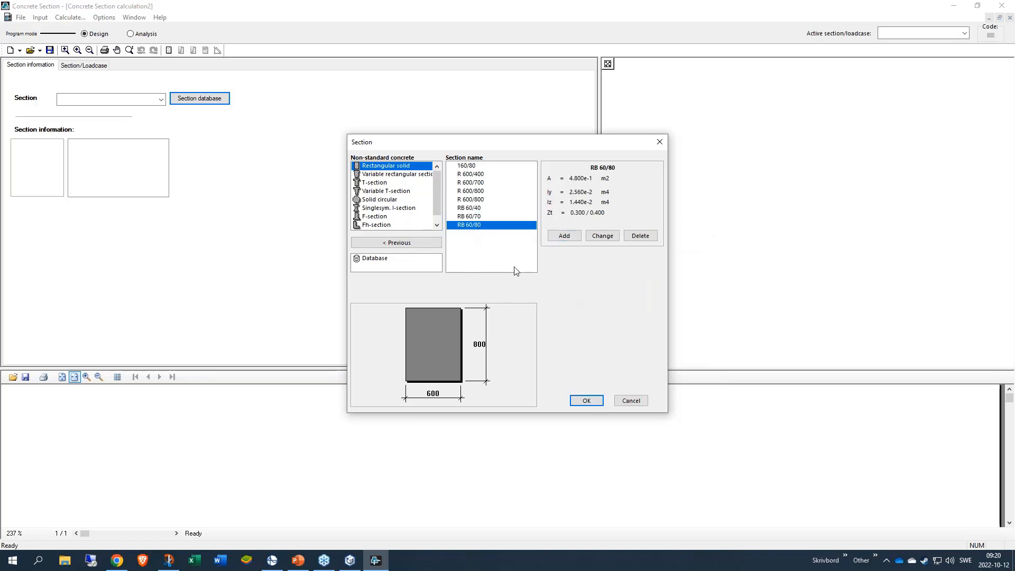
left_click(587, 401)
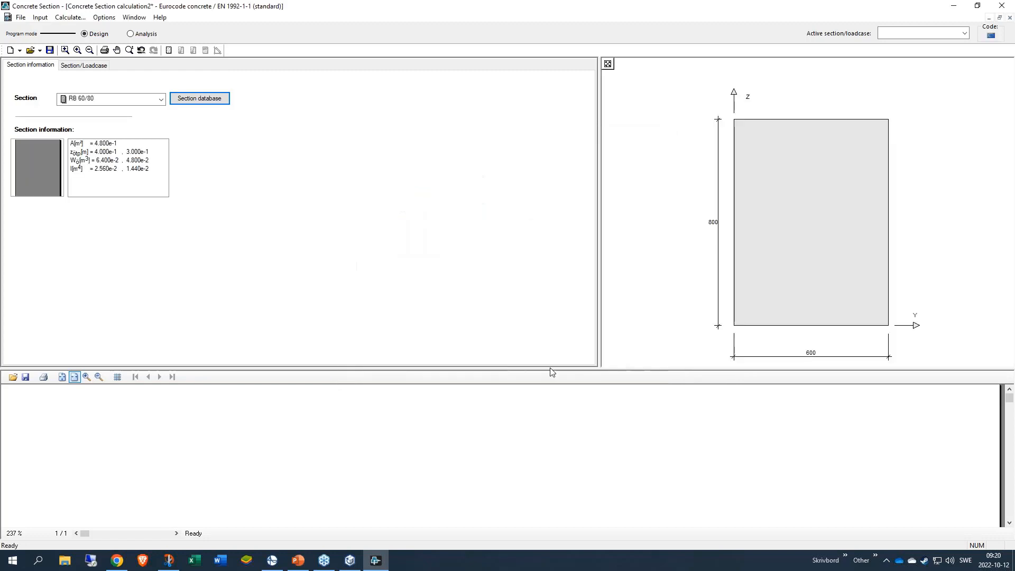
left_click(161, 100)
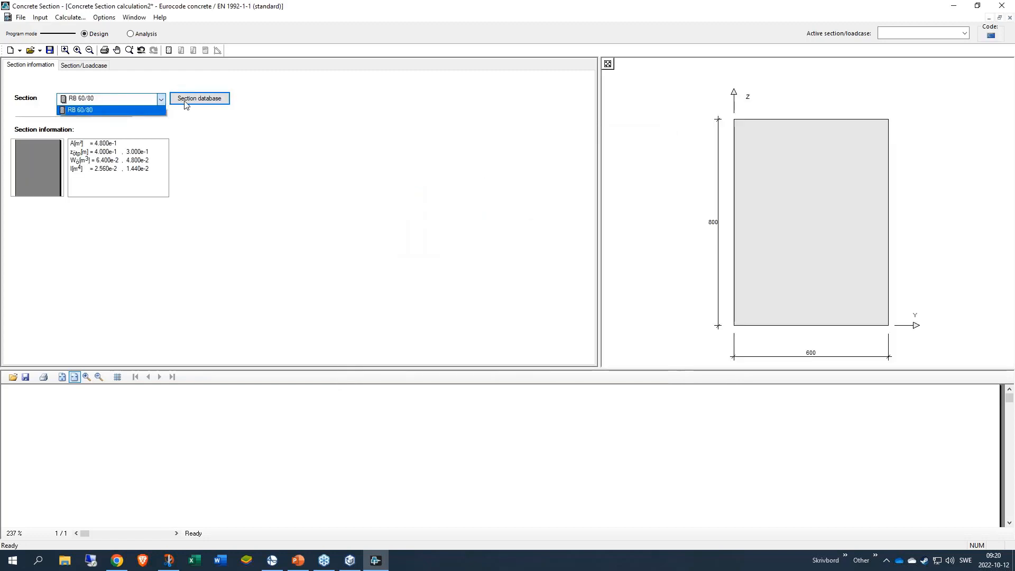
left_click(186, 104)
left_click(187, 101)
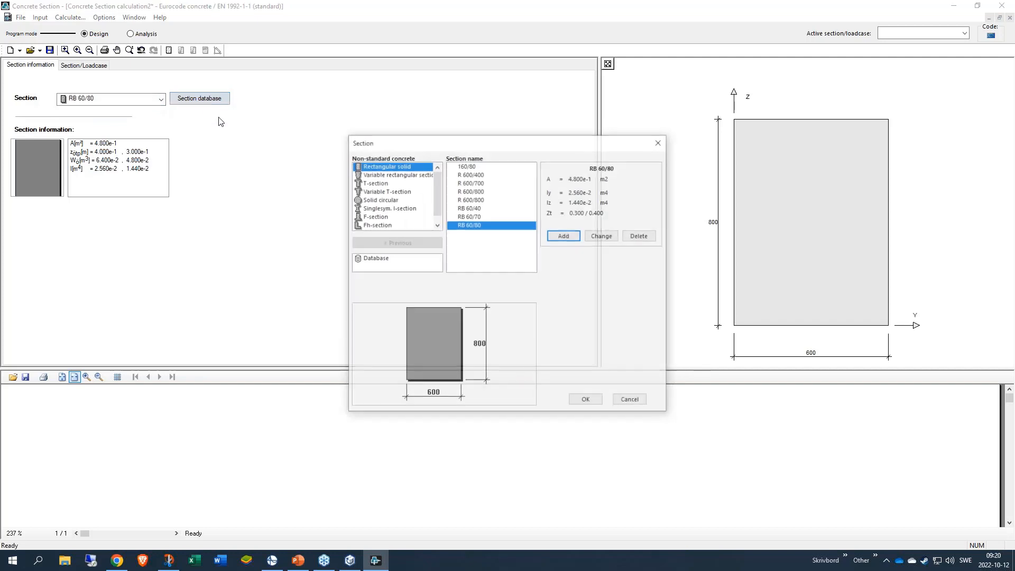
left_click(476, 216)
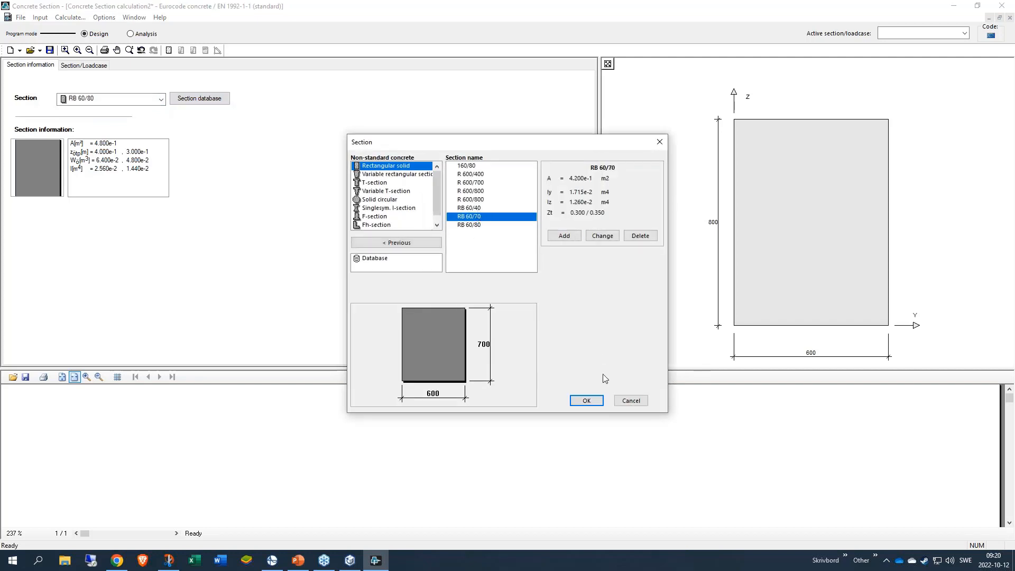
left_click(596, 403)
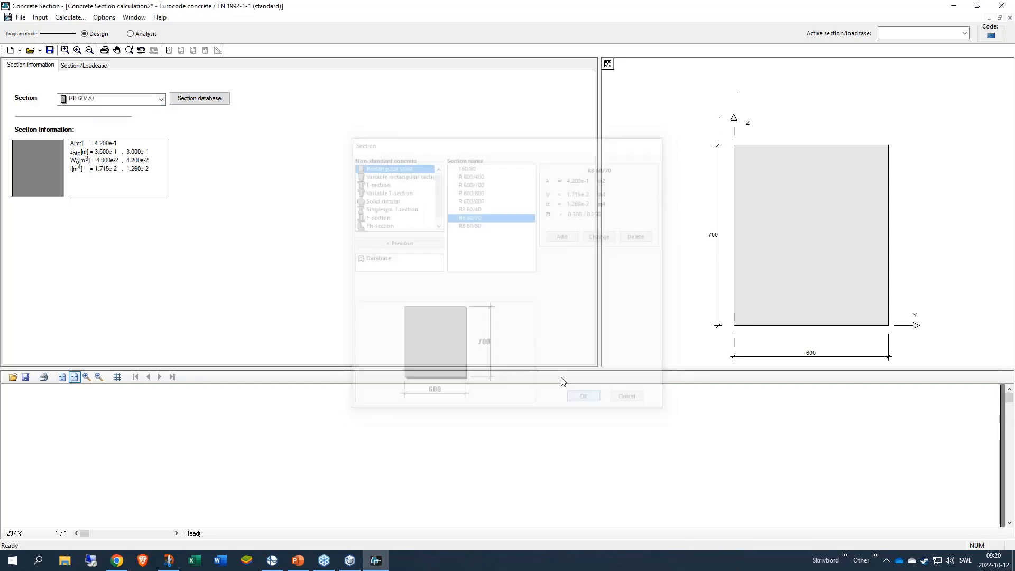
- Bring RB 60/40 into the calculation from the section database and make RB 60/80 the current section
left_click(161, 100)
left_click(161, 101)
left_click(196, 99)
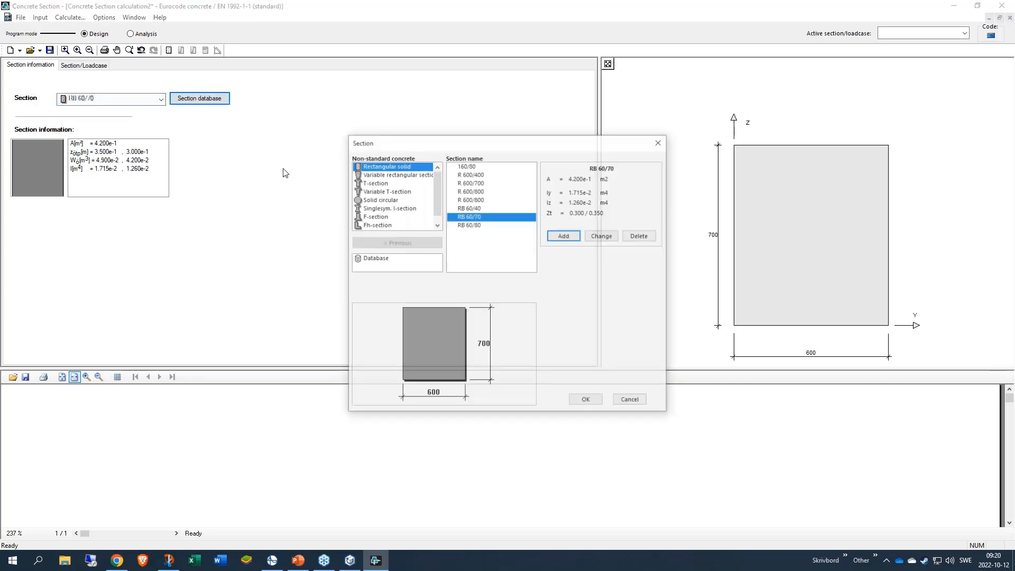
left_click(478, 208)
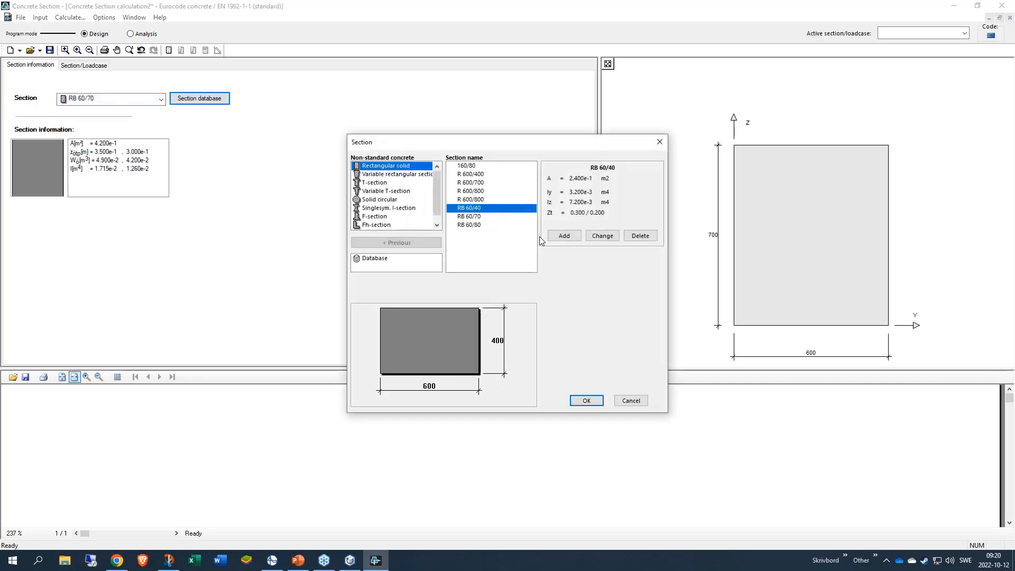
left_click(587, 402)
left_click(161, 100)
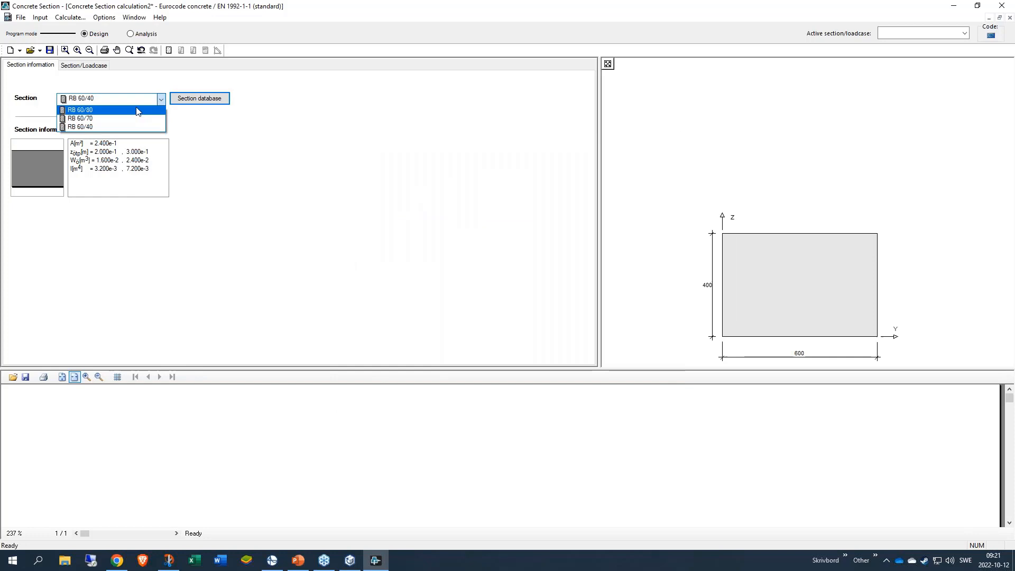
left_click(97, 111)
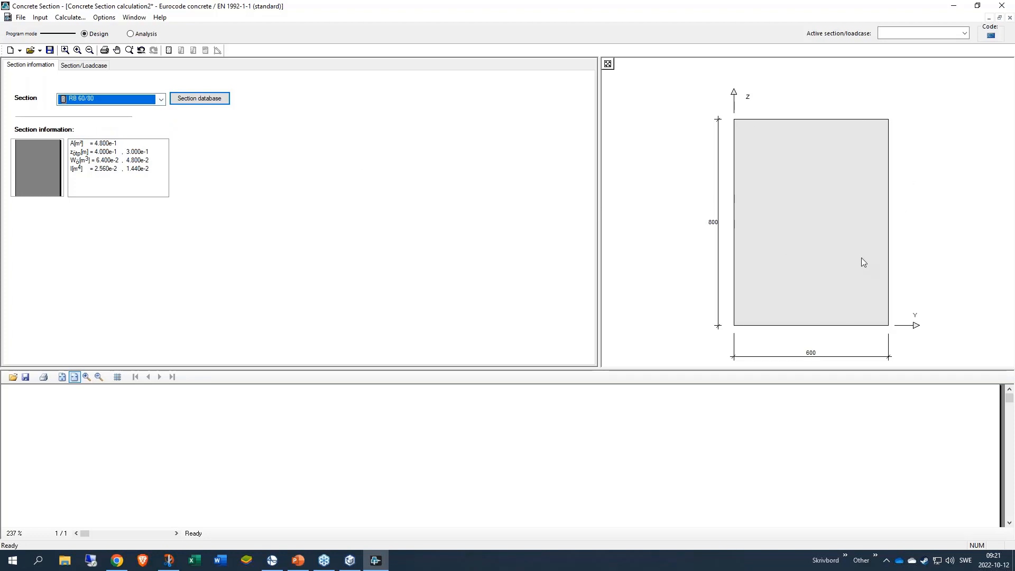
- Enter a load case named ULS with Mz 0, My 50 and Tx 5 kNm, and shear force Vz 120 kN
left_click(95, 68)
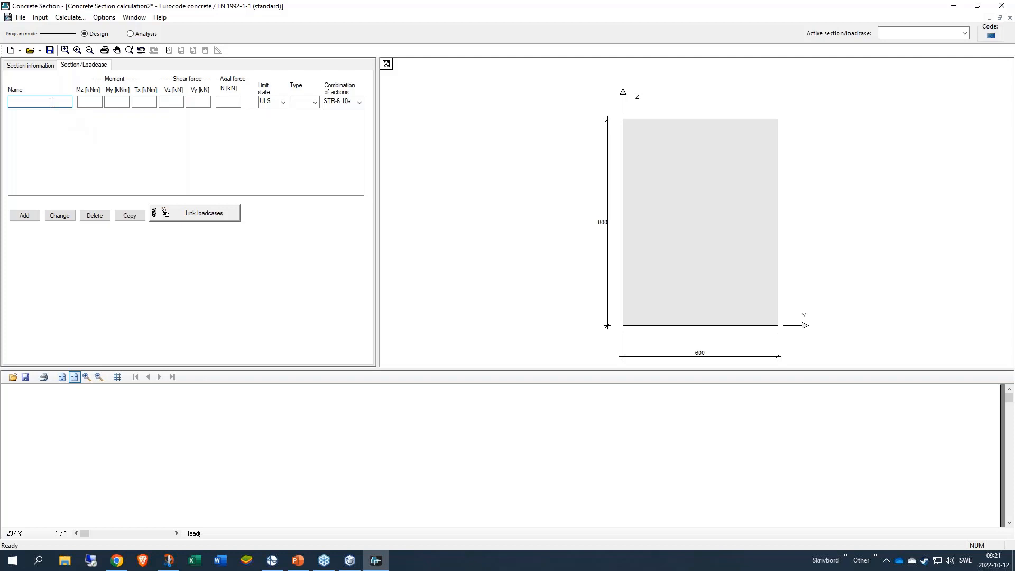
type("LS")
left_click(90, 103)
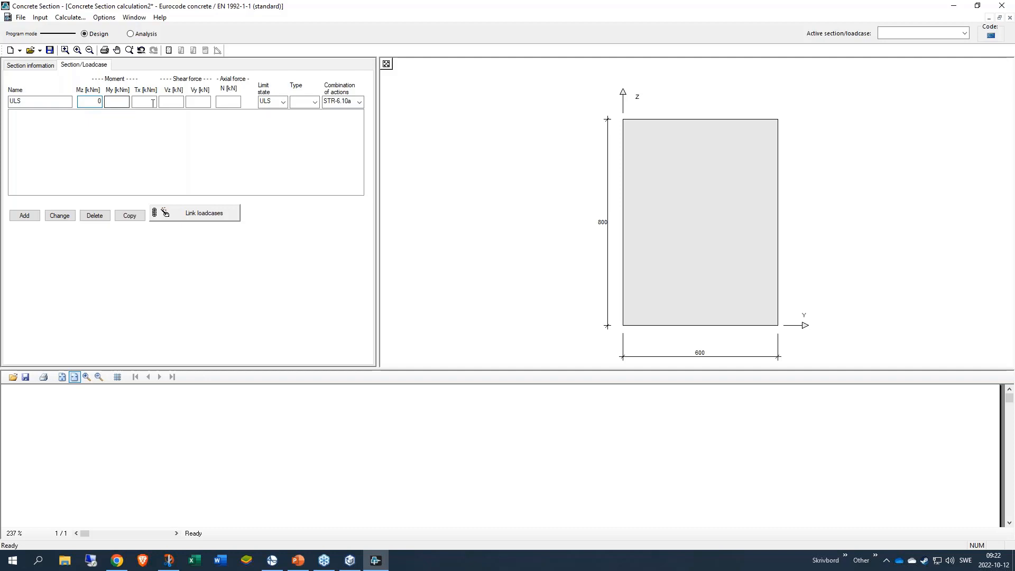
left_click(122, 102)
type("50")
left_click(153, 103)
left_click(182, 101)
type("120")
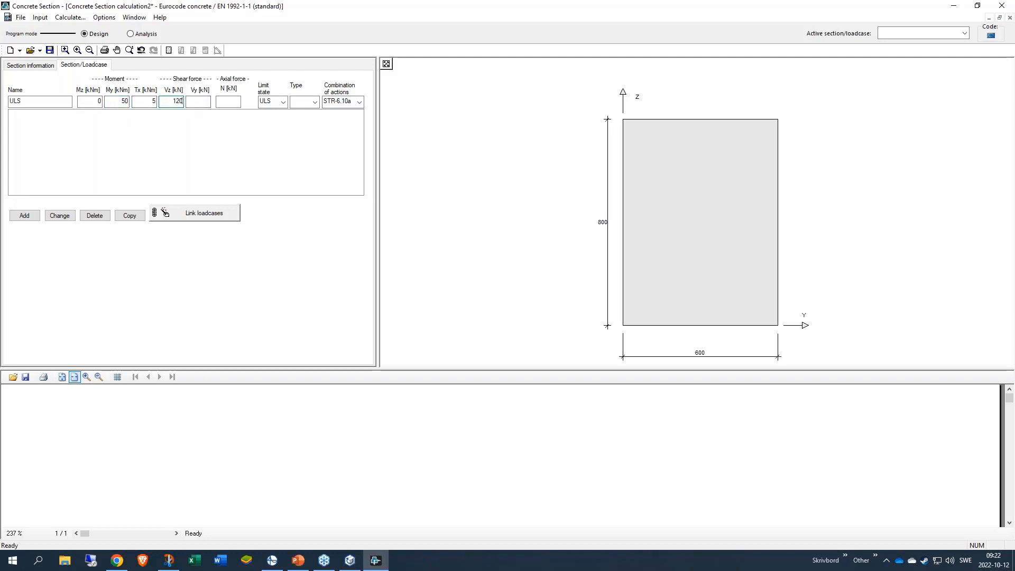
- Set Vy to 0 and the axial force N to -20 kN for the ULS load case, and add it to the list
left_click(204, 101)
type("0")
left_click(228, 104)
left_click(230, 103)
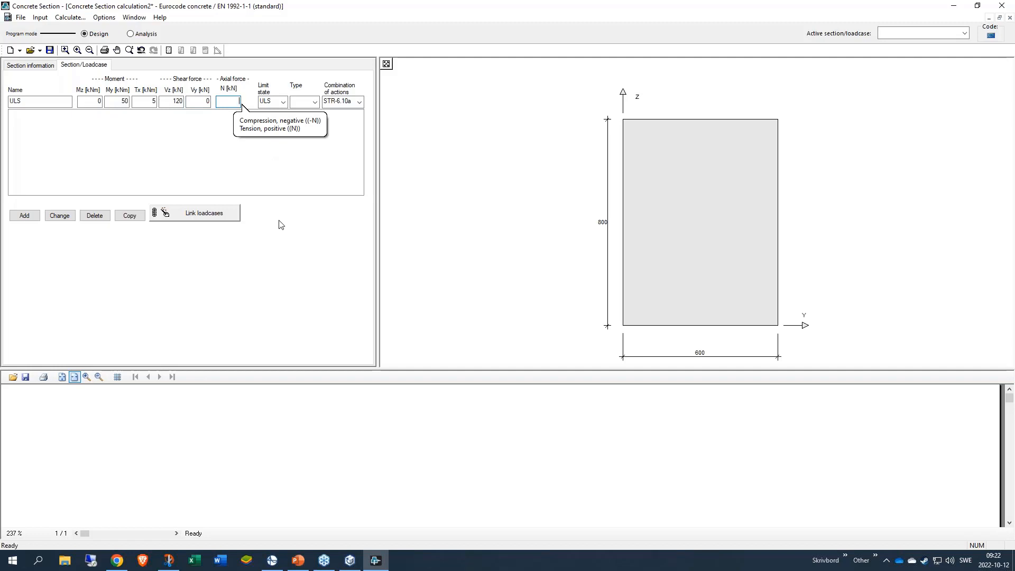
type("-")
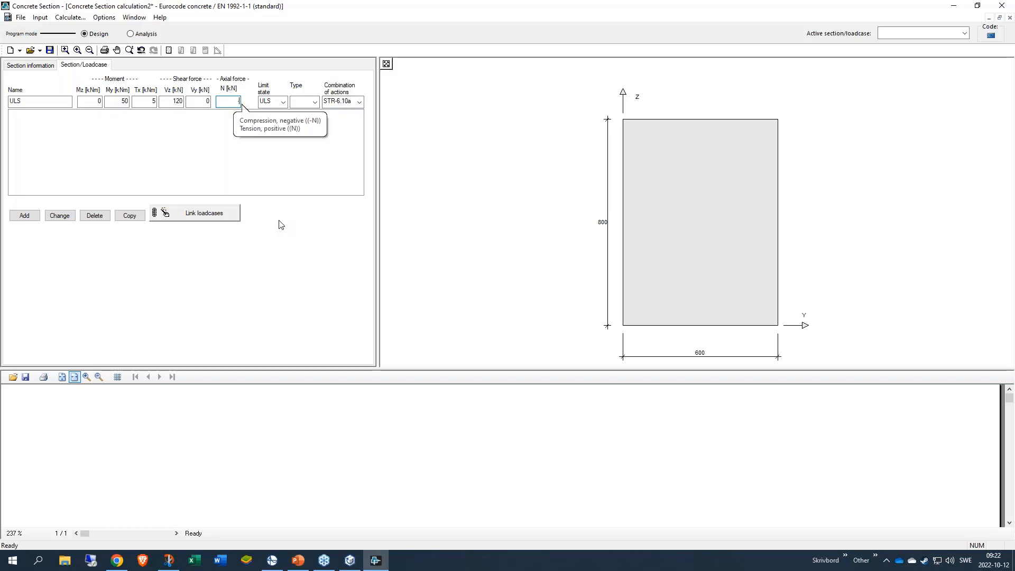
type("20")
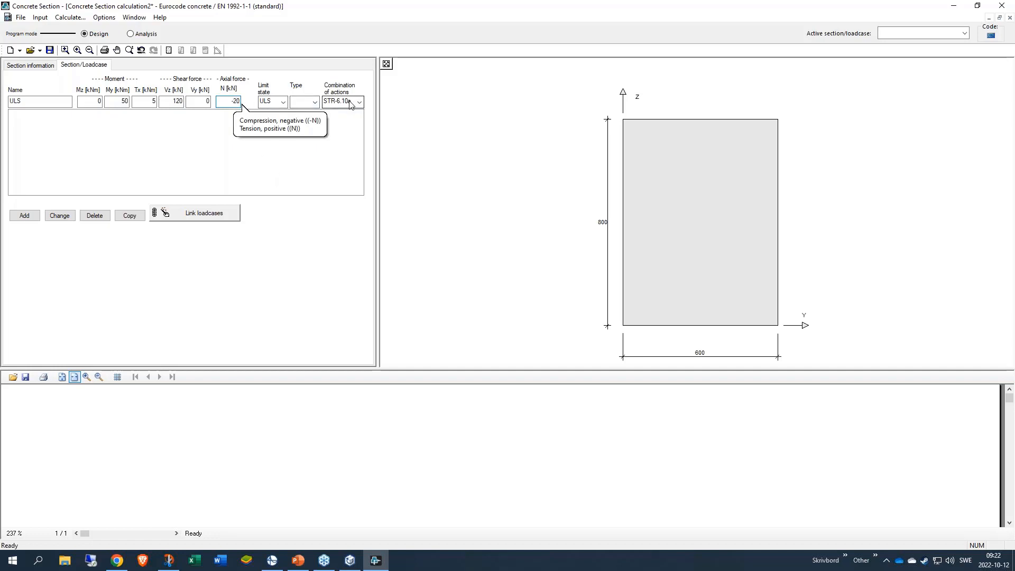
left_click(24, 216)
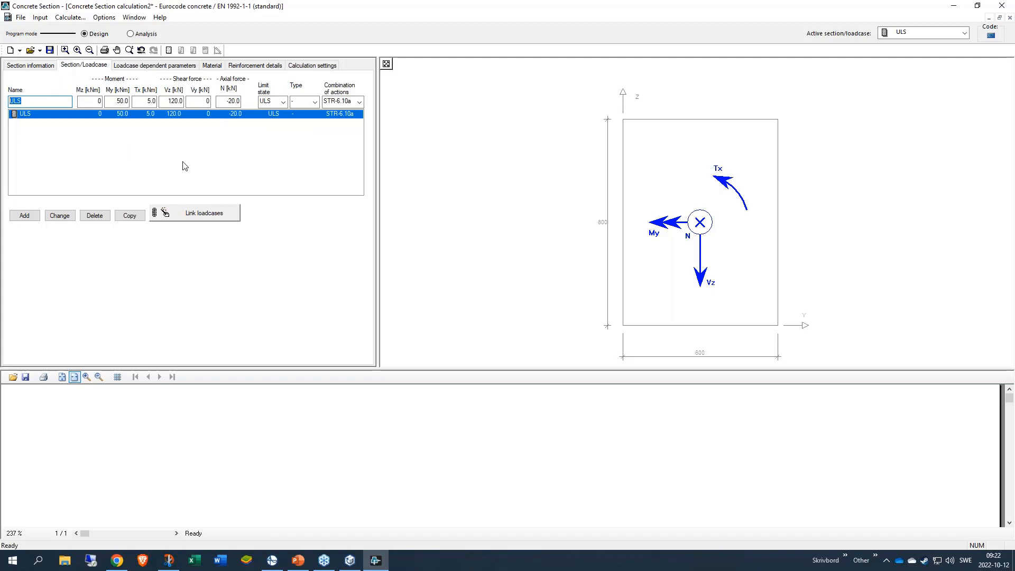
- Enter a second load case named Short term with My 35 kNm, Tx 0, Vz 80 kN and N -10 kN
type("Short term")
double_click(122, 101)
type("35")
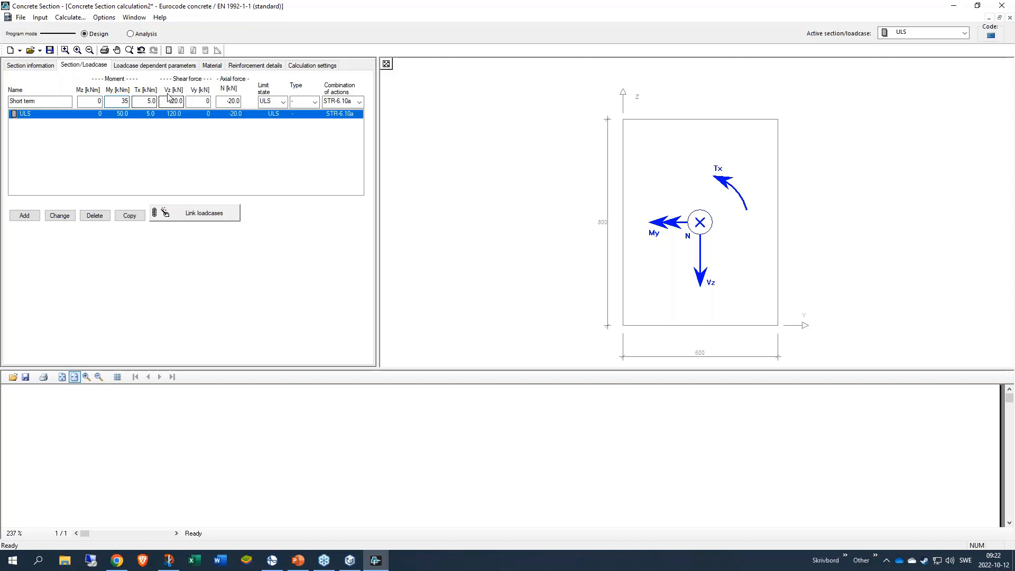
key("Tab")
type("0")
key("Tab")
type("80")
left_click(227, 102)
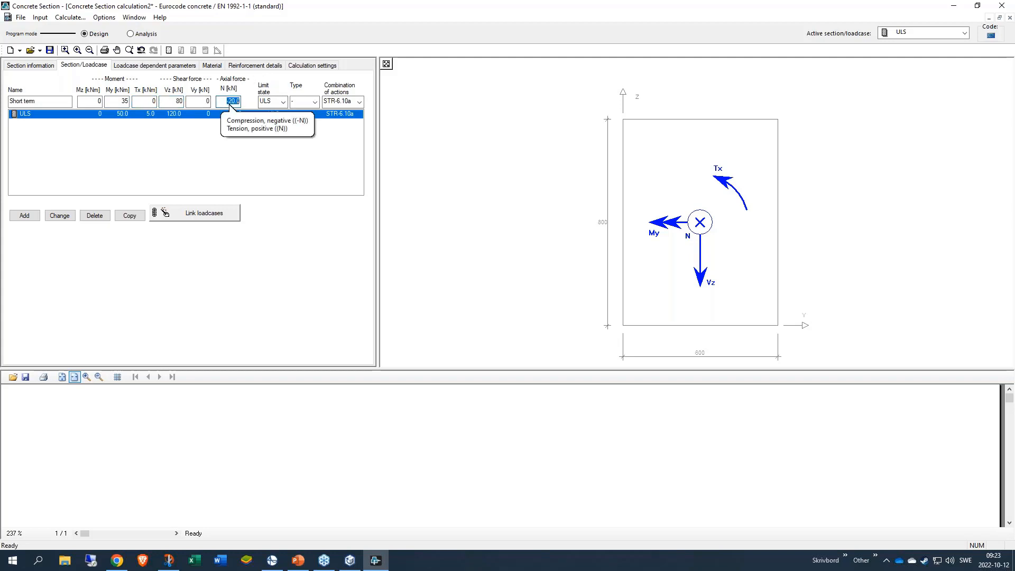
type("-10")
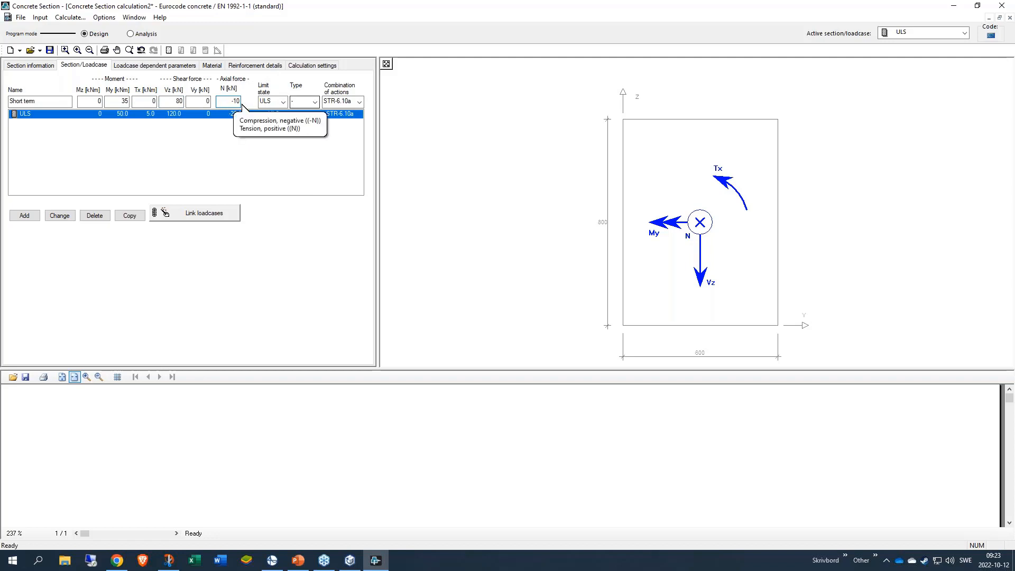
- Set the Short term load case to limit state SLS and type Short, and add it to the list
left_click(283, 103)
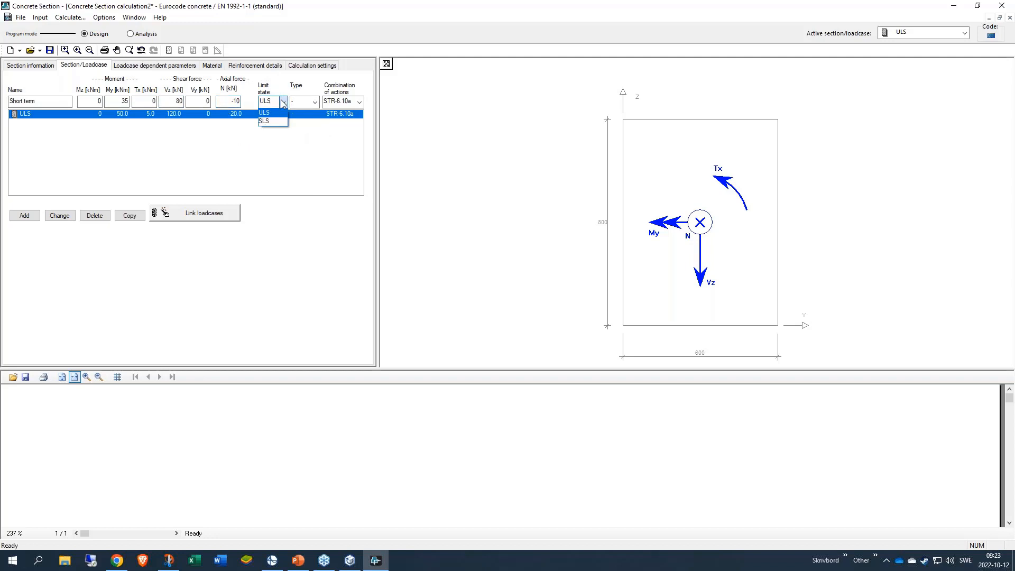
left_click(264, 121)
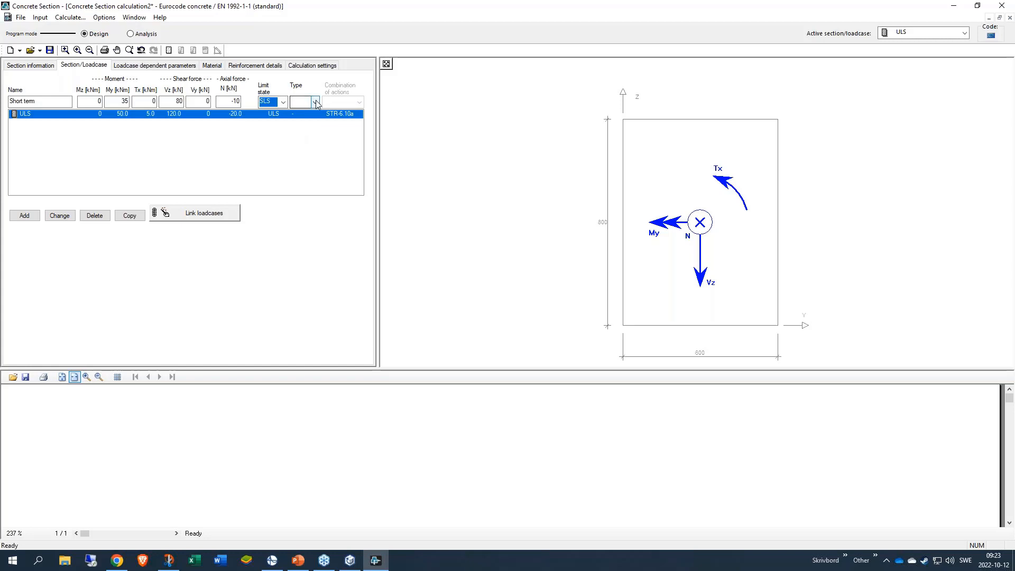
left_click(315, 102)
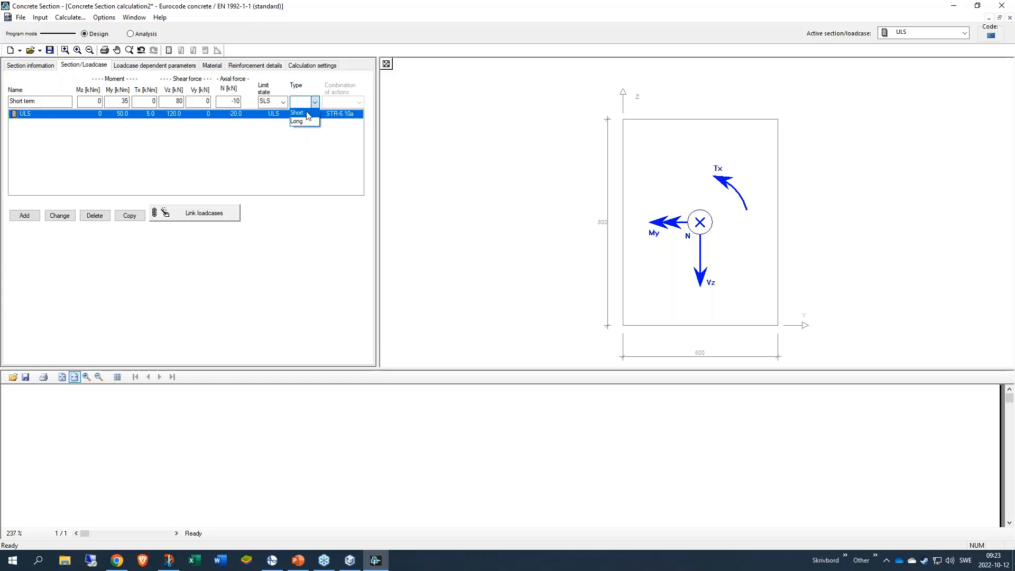
left_click(297, 113)
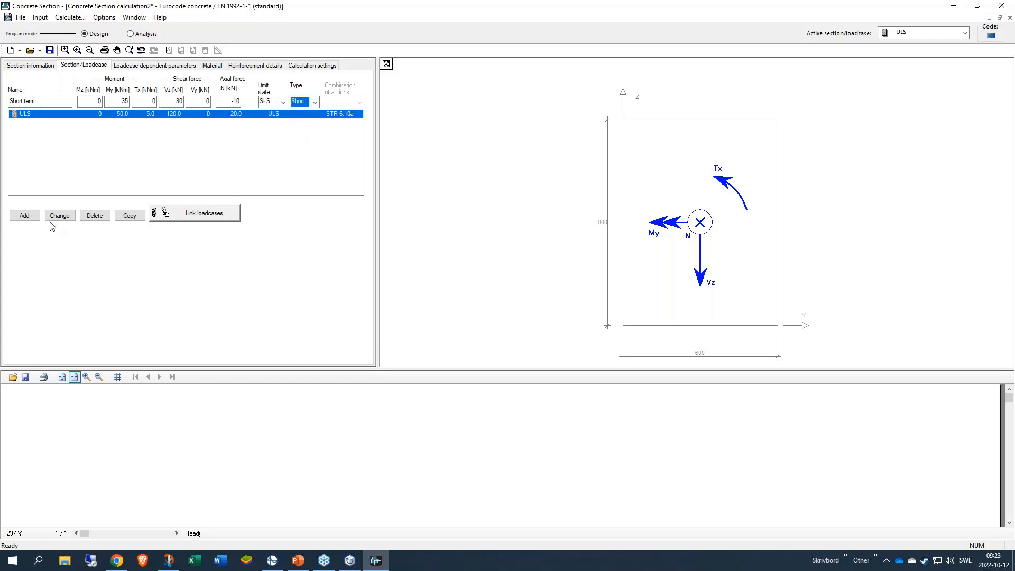
left_click(25, 217)
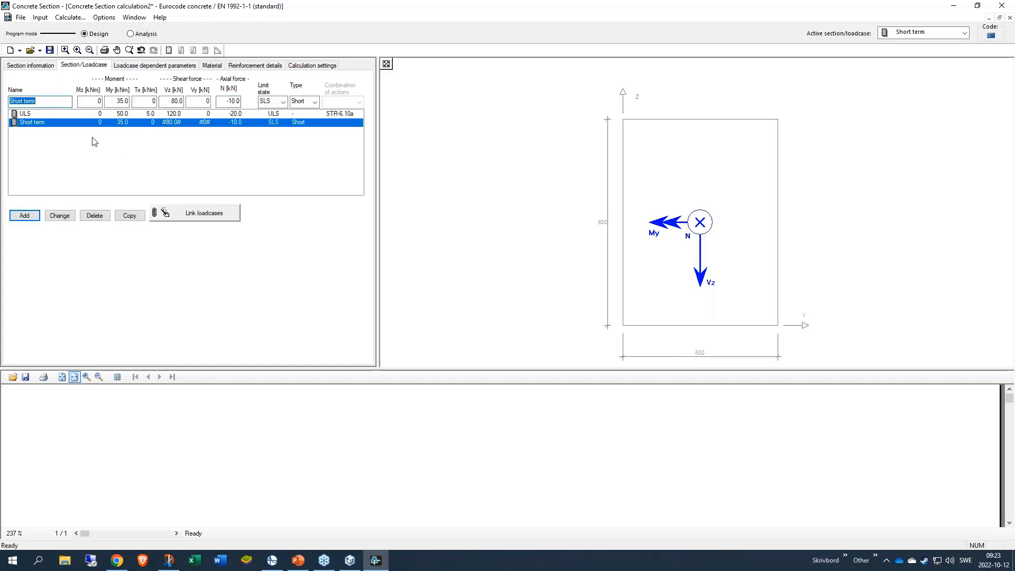
- Enter a third load case named Long term with My 20 and Tx 2 kNm, and shear force Vz 60 kN
double_click(18, 101)
type("Long")
key("Tab")
key("Tab")
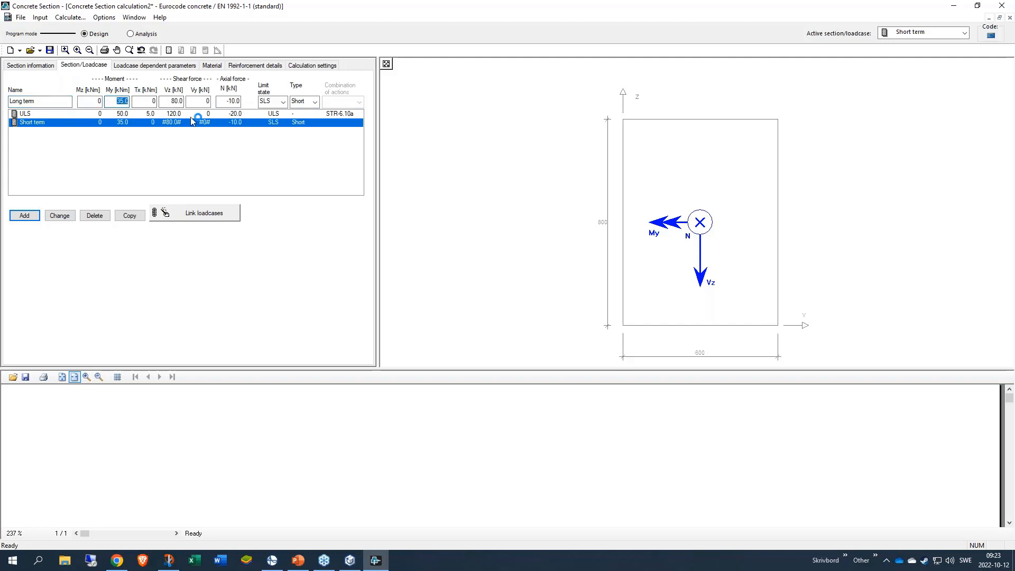
type("20")
key("Tab")
key("Tab")
type("60")
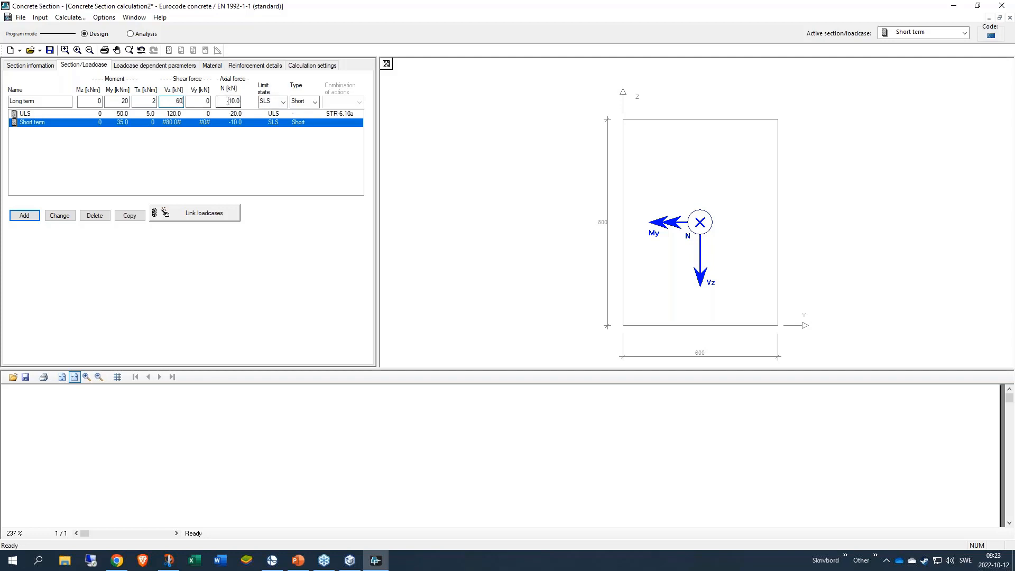
- Set the Long term load case's type to Long and add it to the list
left_click(307, 103)
left_click(298, 121)
left_click(24, 216)
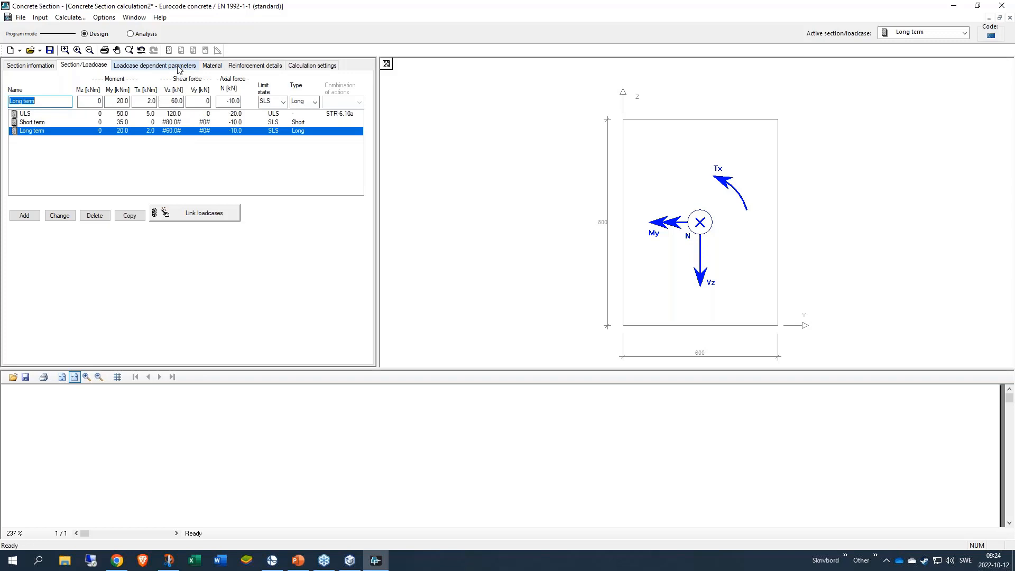
- Link all load cases to the section of the ULS load case and accept continuing in linked mode
left_click(158, 114)
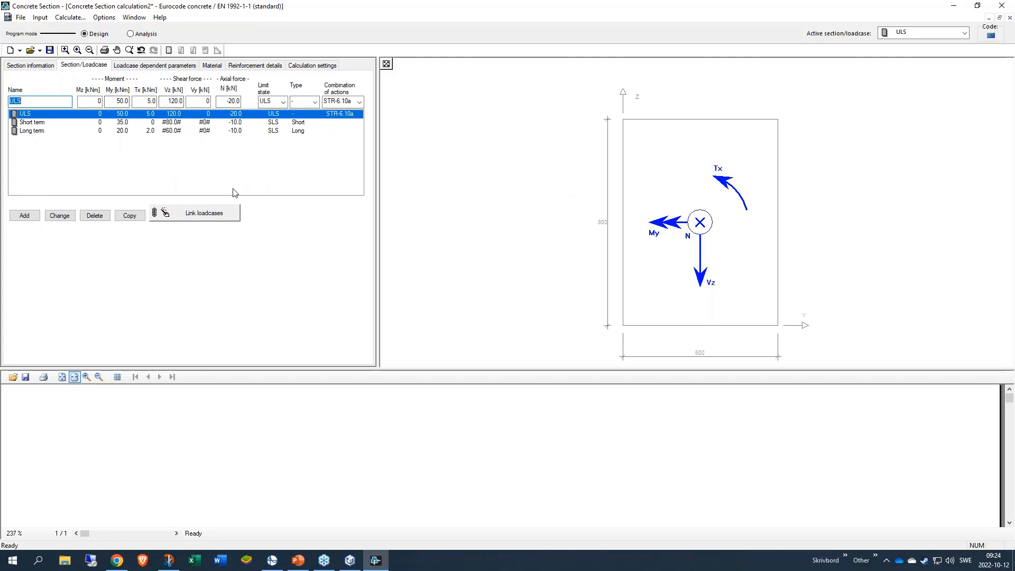
left_click(202, 217)
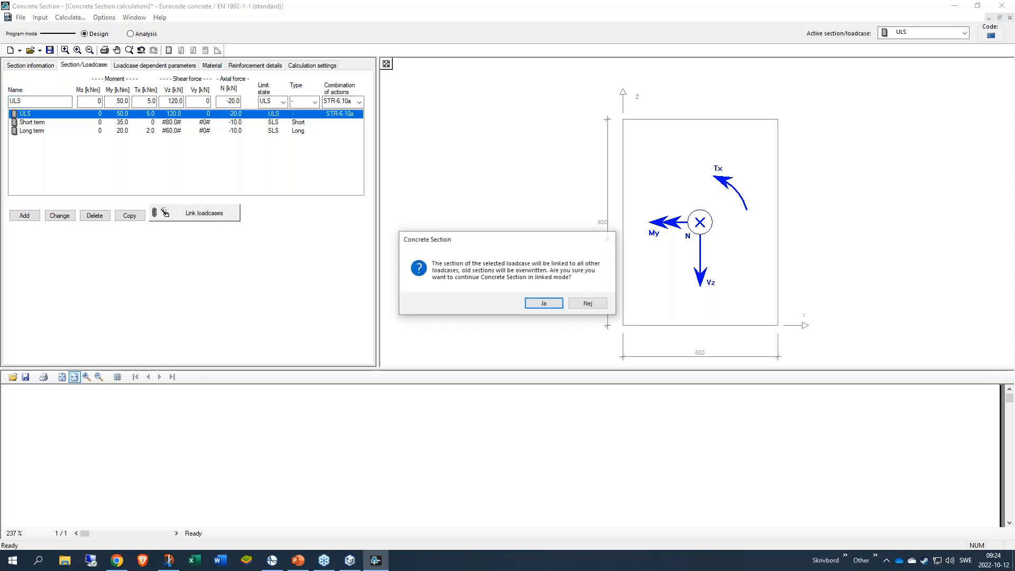
left_click(544, 304)
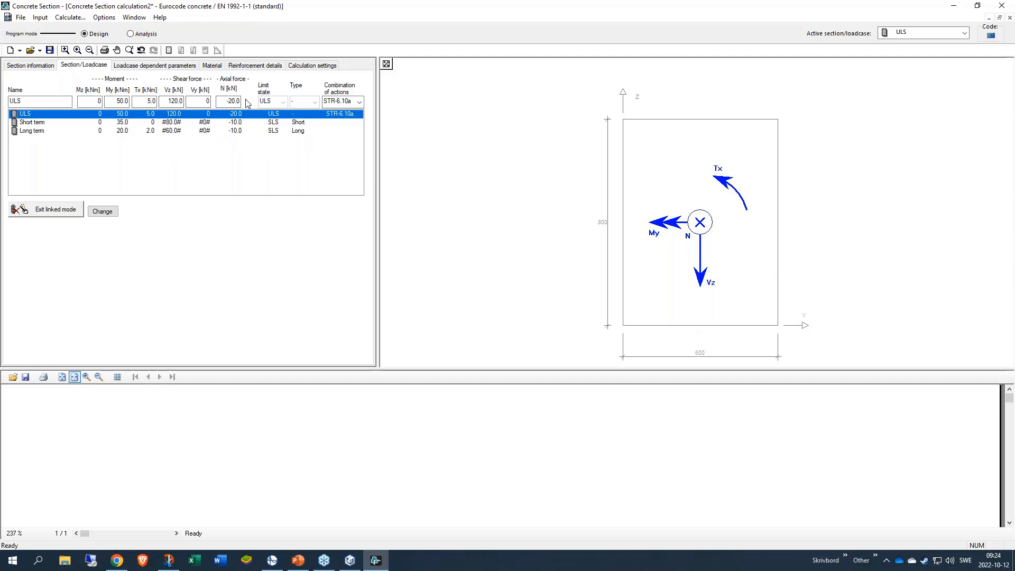
- Set the creep coefficient to 1,4 for ULS and 2 for Long term, and the Long term shrinkage to 0,4 per mille
left_click(161, 66)
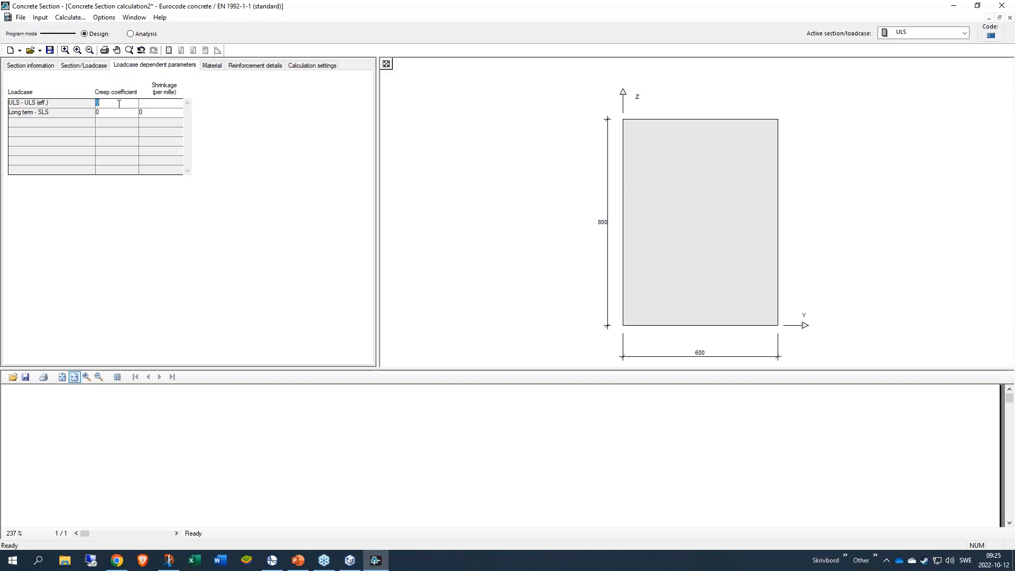
type("1,4")
key("Return")
type("2")
left_click(151, 113)
type("0,4")
- Set the concrete strength class to C30/37 and the exposure class to XC1 Dry or permanently wet
left_click(218, 68)
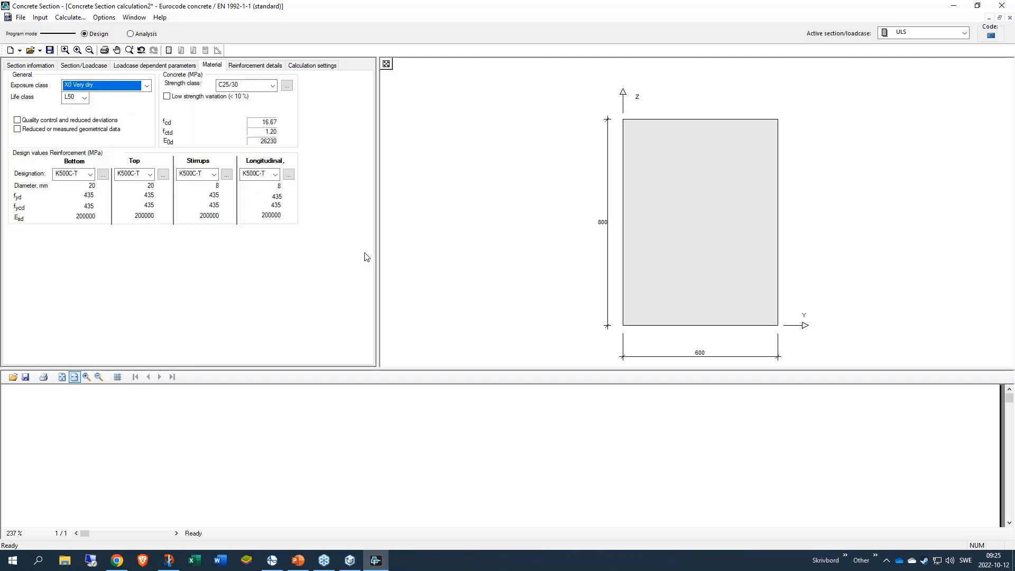
left_click(273, 85)
left_click(239, 139)
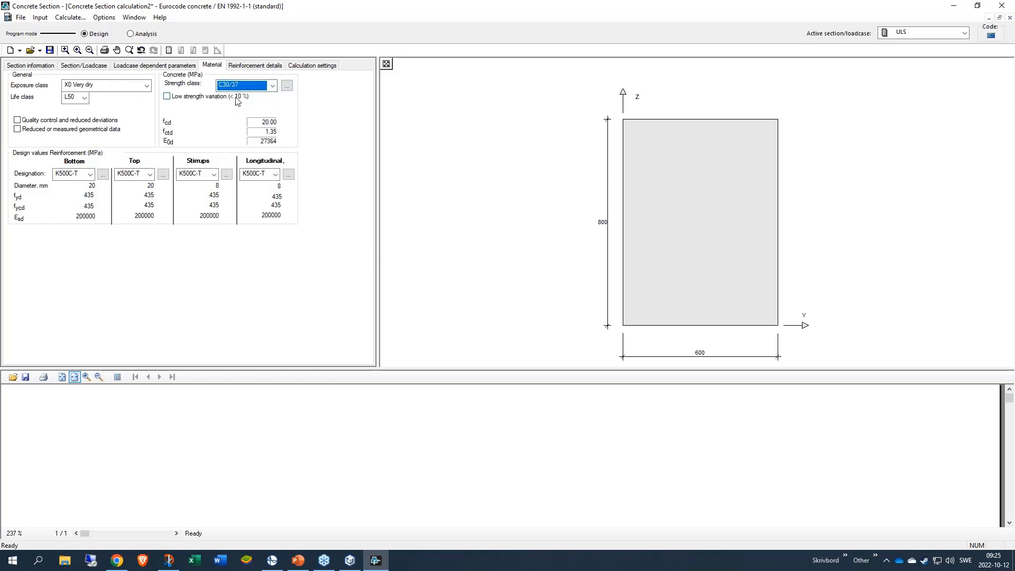
left_click(111, 85)
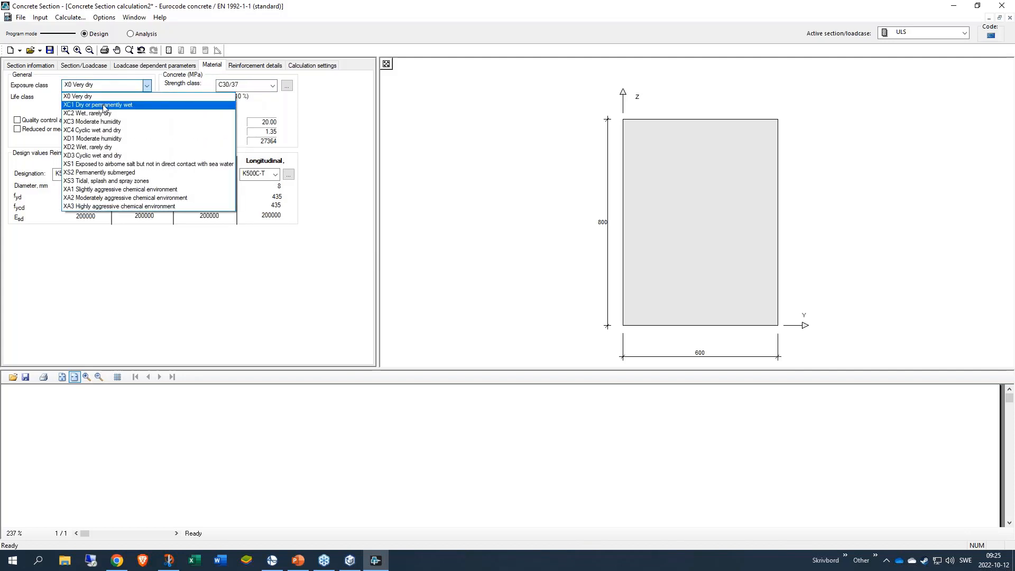
left_click(102, 104)
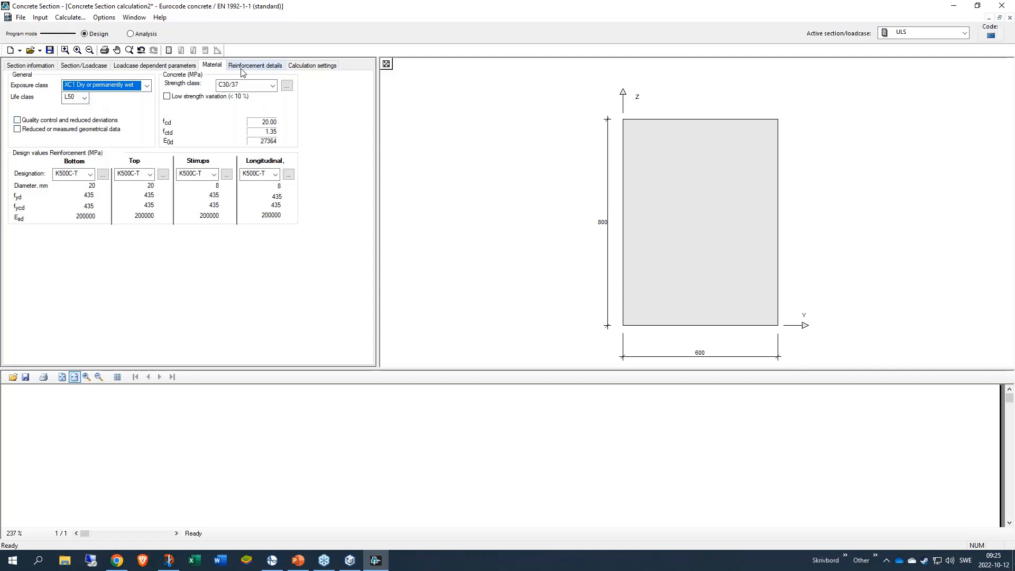
- Review the available designations for the bottom reinforcement and keep K500C-T selected
left_click(90, 175)
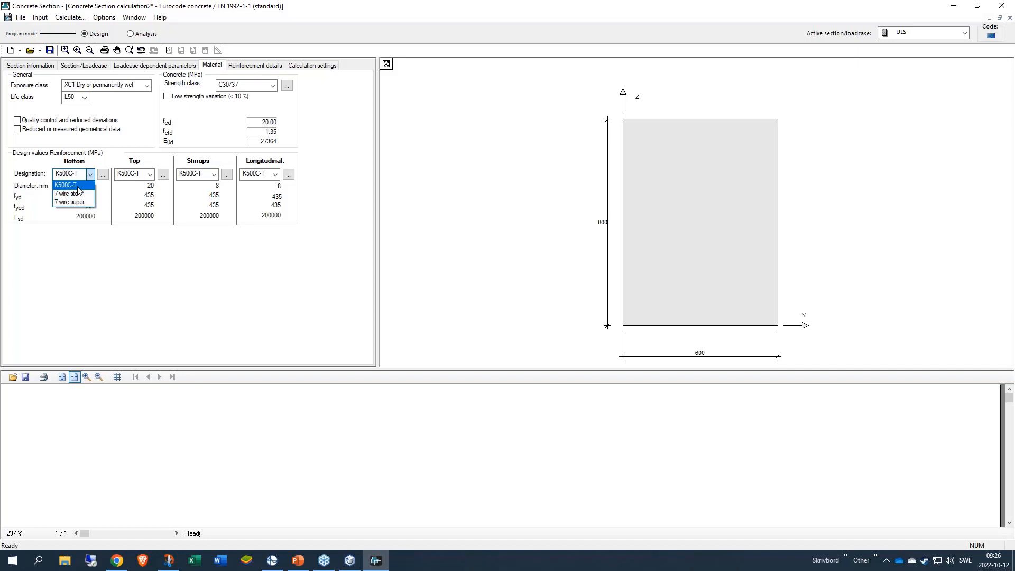
left_click(78, 185)
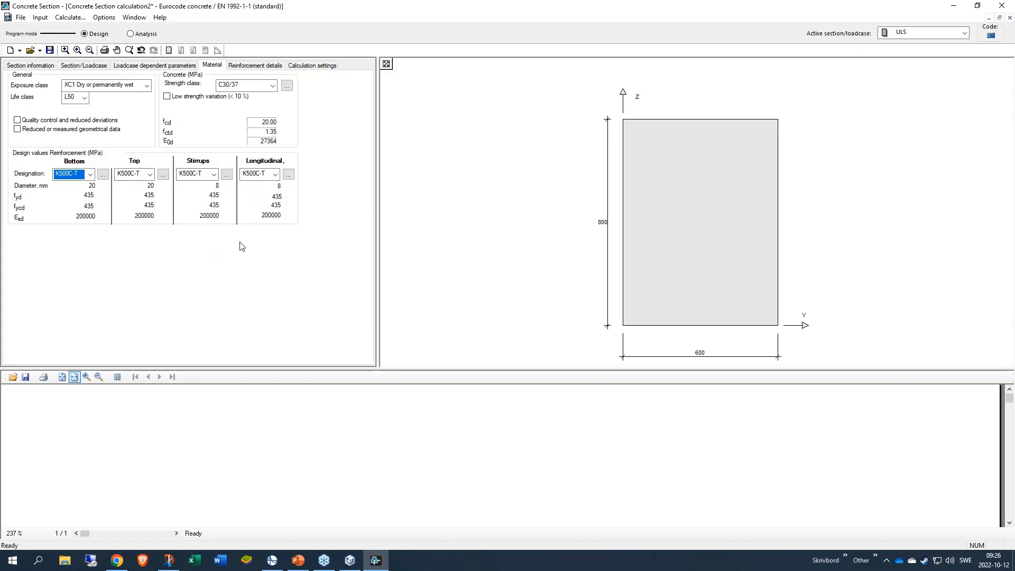
left_click(90, 175)
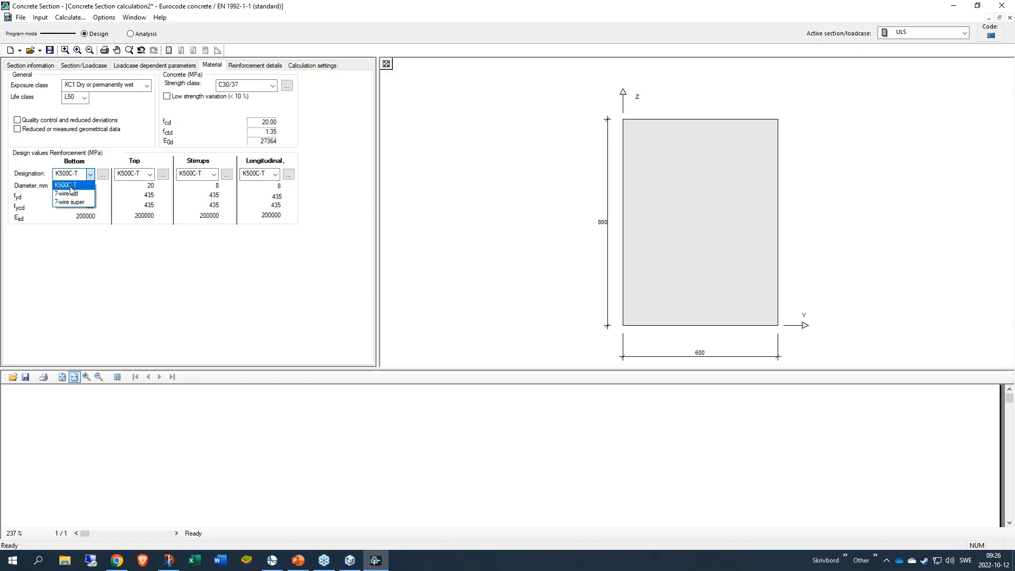
left_click(70, 186)
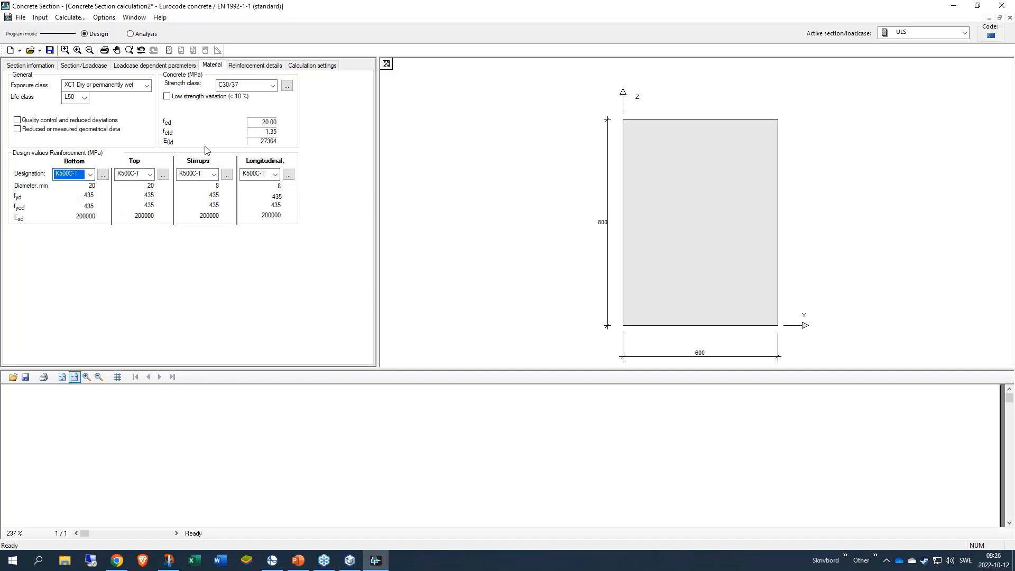
- Set the main reinforcement diameter to 12 mm for the bottom bars and 16 mm for the top bars
left_click(246, 66)
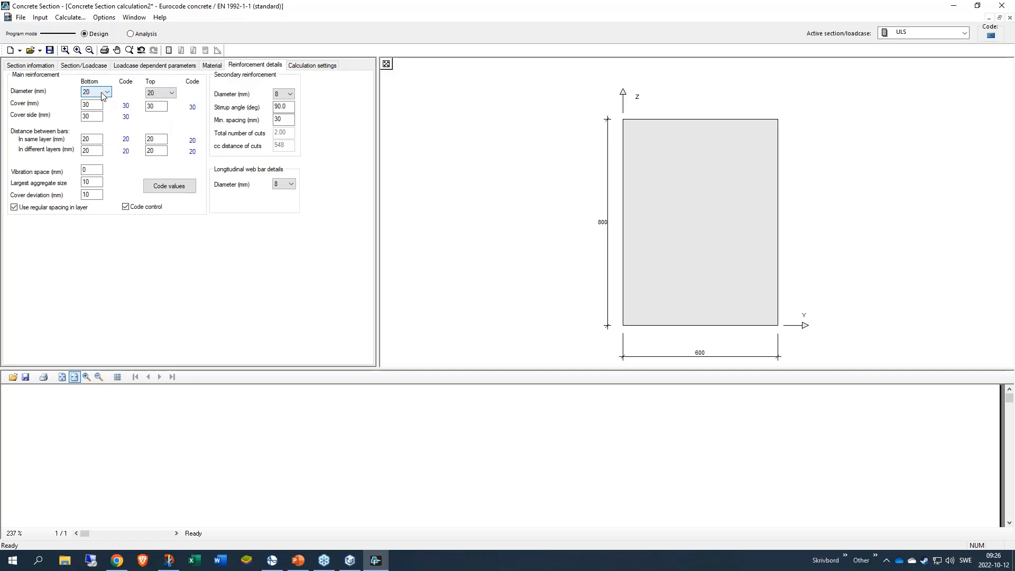
left_click(104, 93)
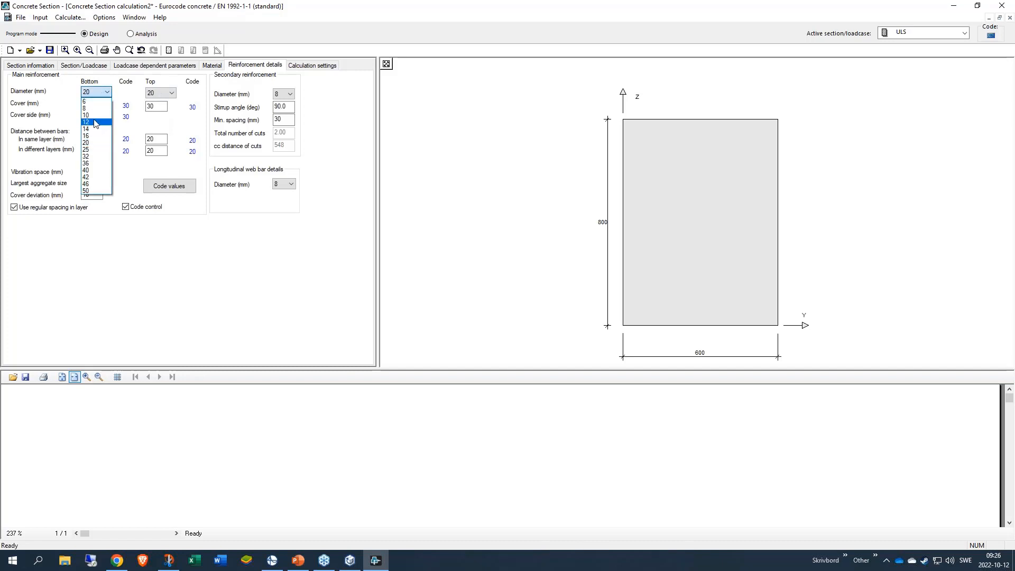
left_click(95, 120)
left_click(170, 94)
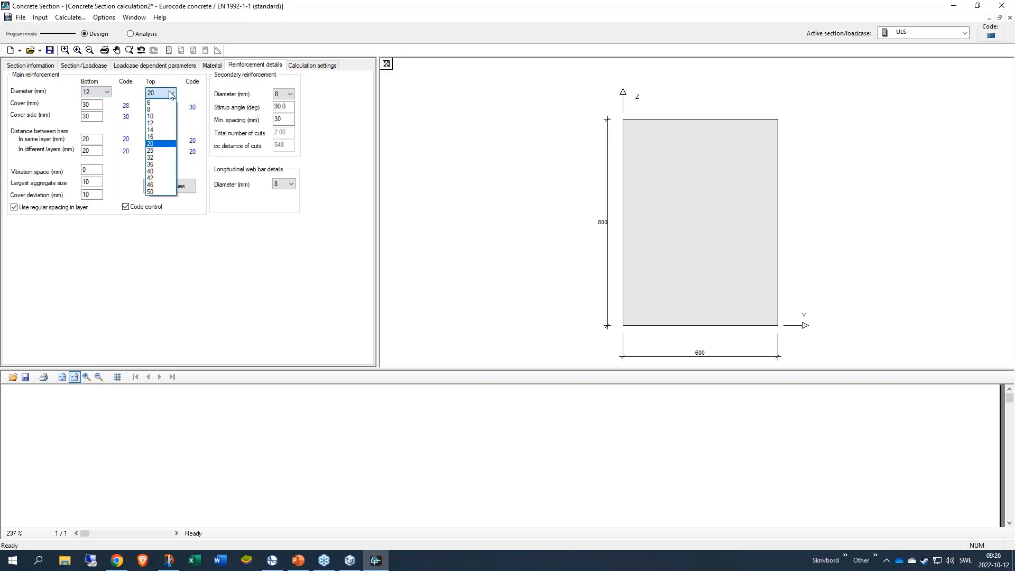
left_click(155, 138)
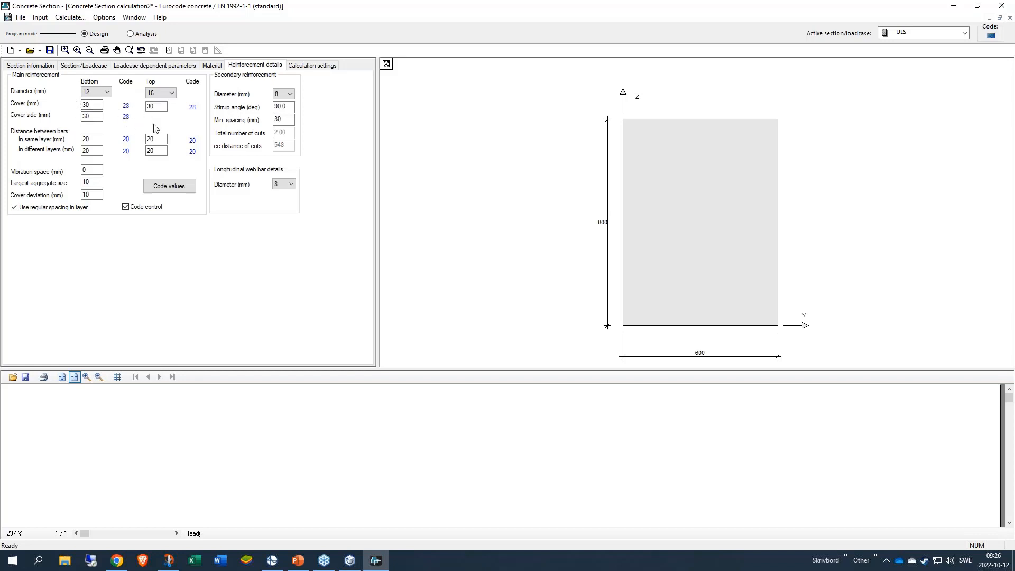
- Try a bottom cover of 27 mm while toggling the code control, and set the cover back to 30 mm
double_click(97, 105)
type("27")
left_click(125, 207)
left_click(125, 208)
double_click(88, 105)
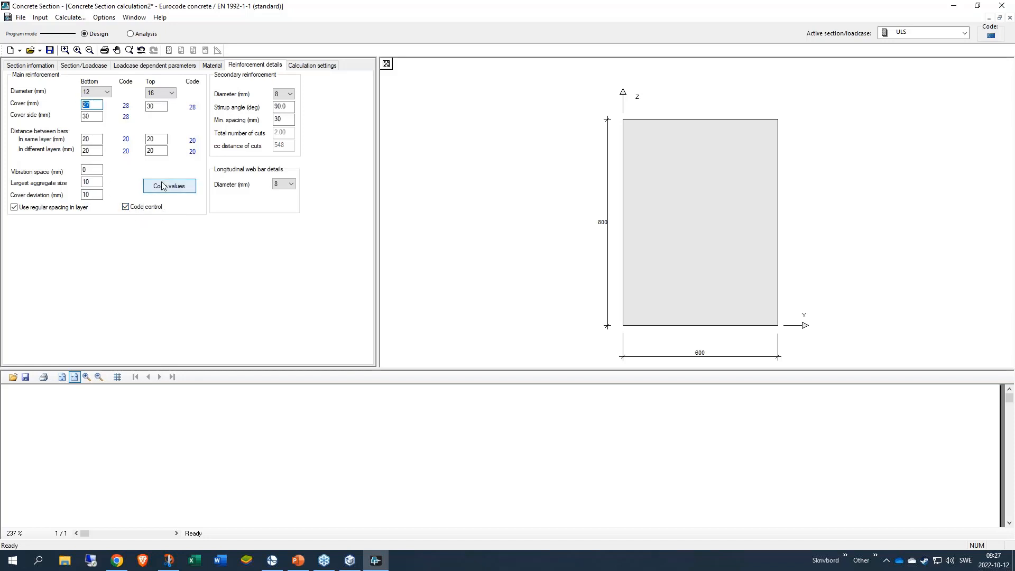
type("30")
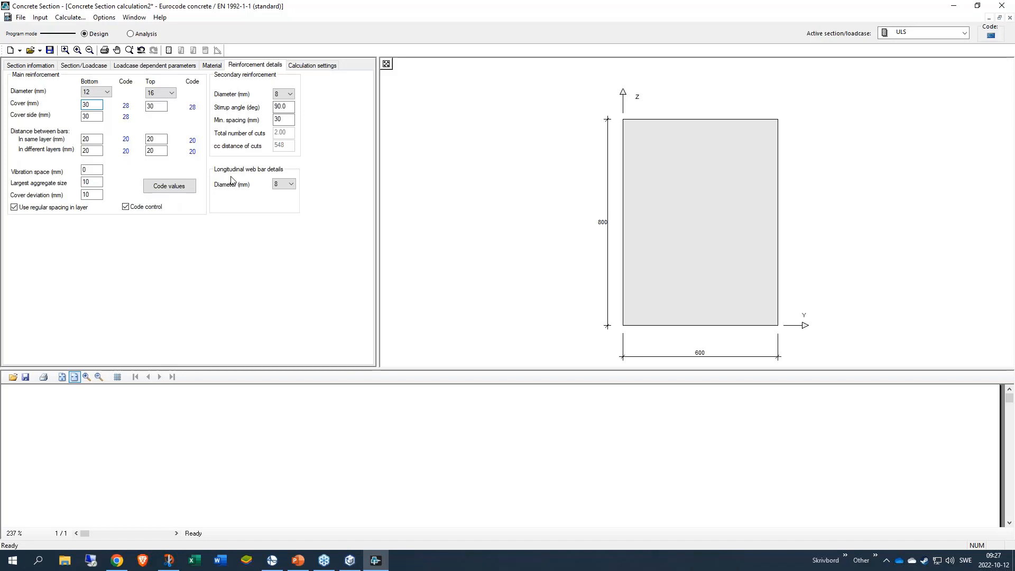
- Set the largest aggregate size to 16 mm
double_click(96, 182)
type("16")
- Try secondary reinforcement diameters of 10 and 12 mm to compare the code values, and return the diameter to 8 mm
left_click(292, 95)
left_click(290, 94)
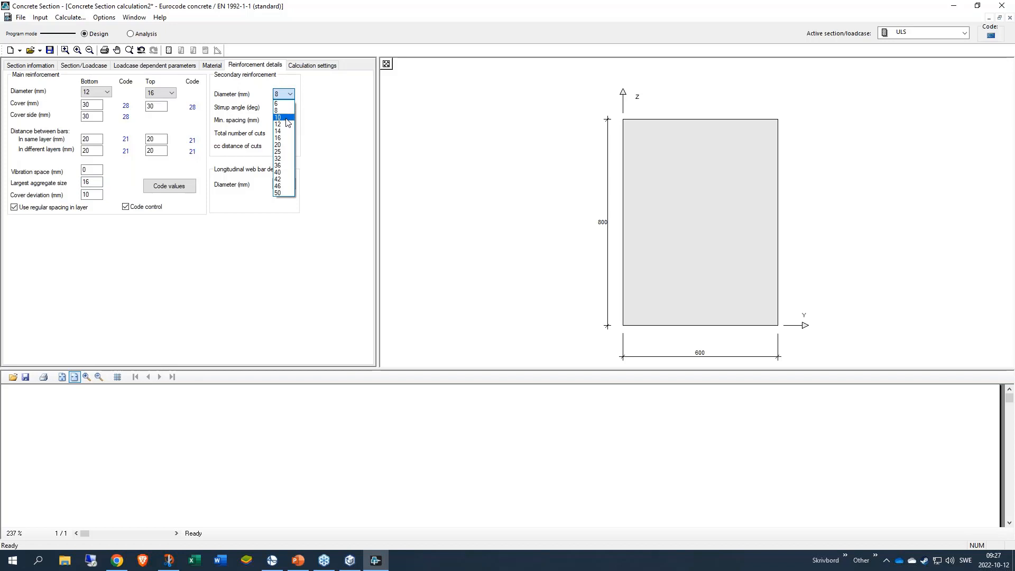
left_click(286, 119)
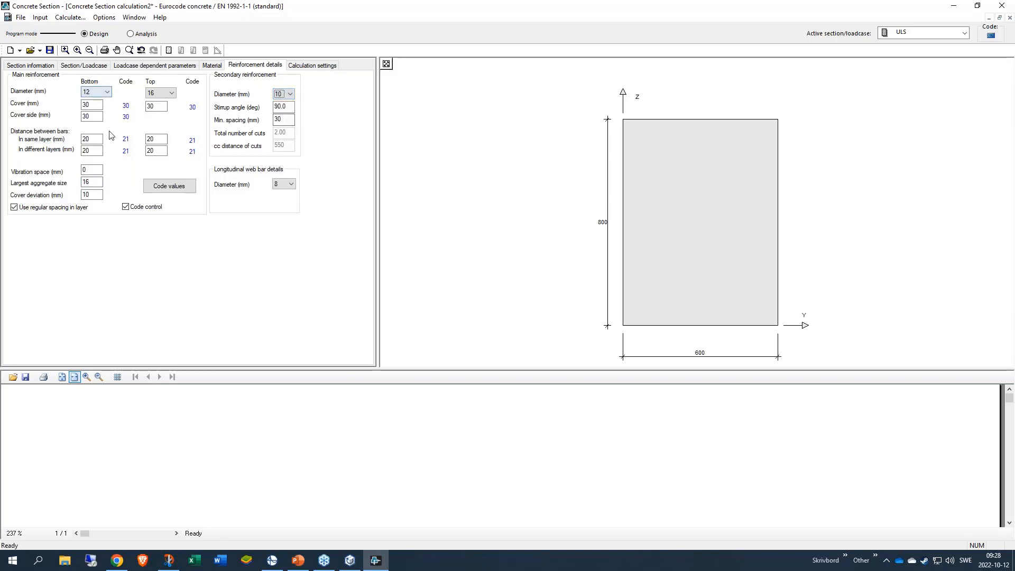
left_click(289, 94)
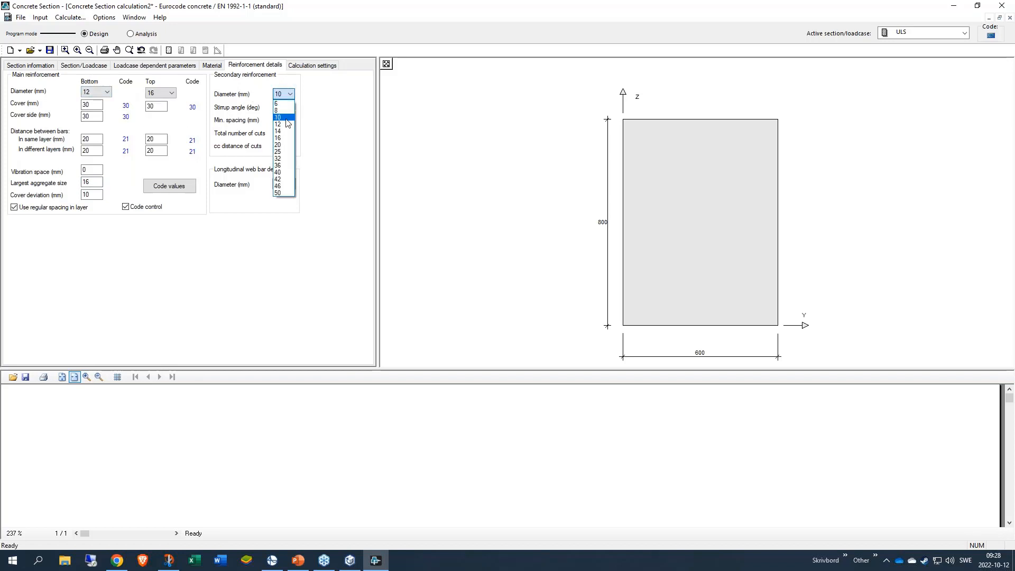
left_click(288, 124)
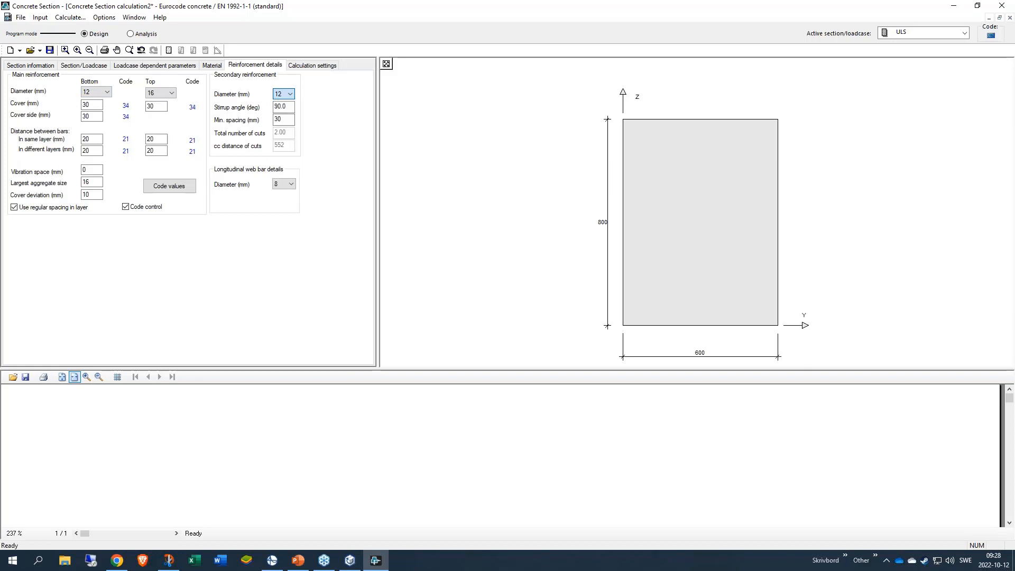
left_click(288, 94)
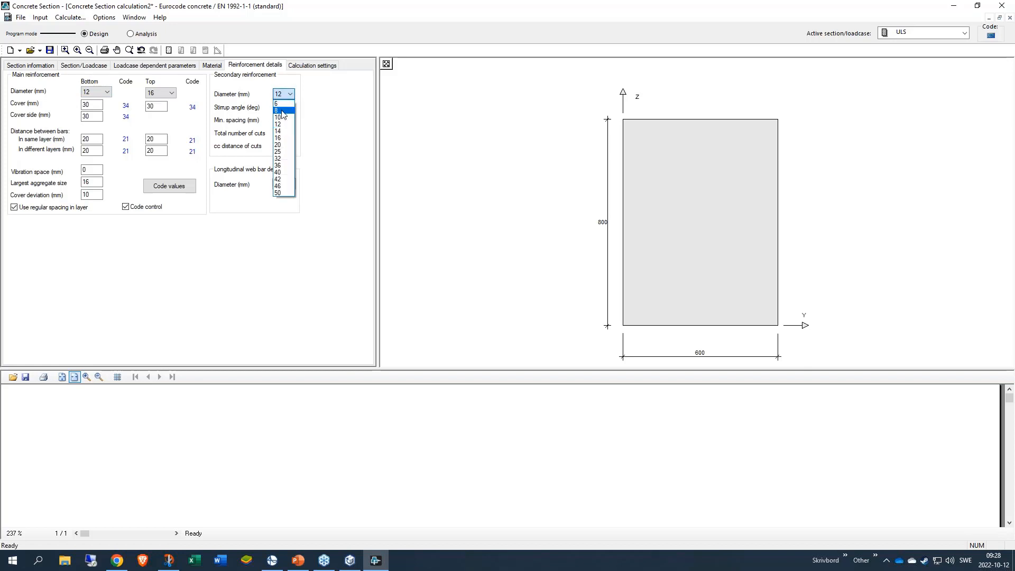
left_click(281, 110)
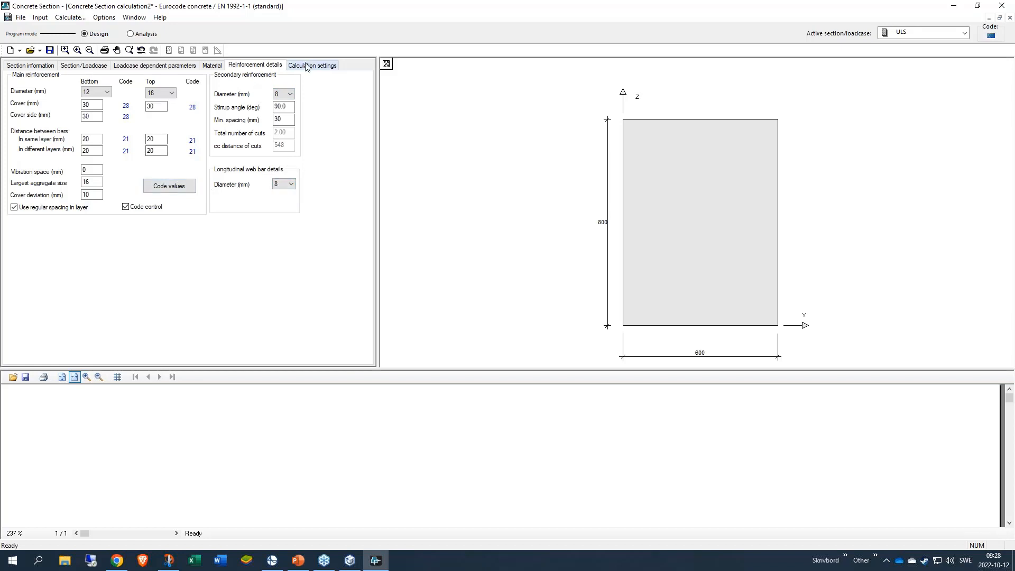
left_click(291, 184)
- Read the explanation of the secondary element brittle failure option in the calculation settings, and close it
left_click(324, 68)
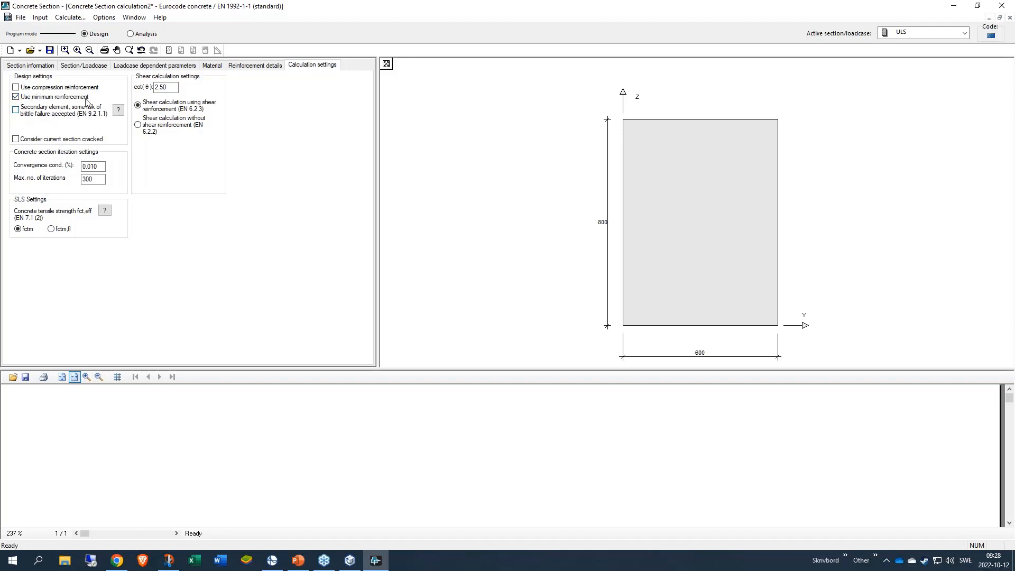
left_click(119, 114)
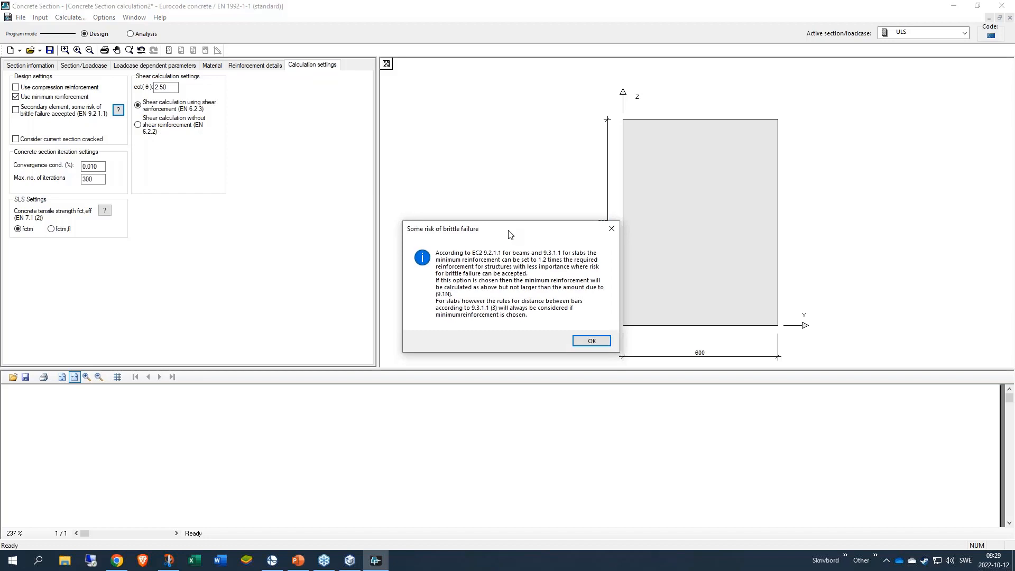
left_click_drag(510, 235, 245, 153)
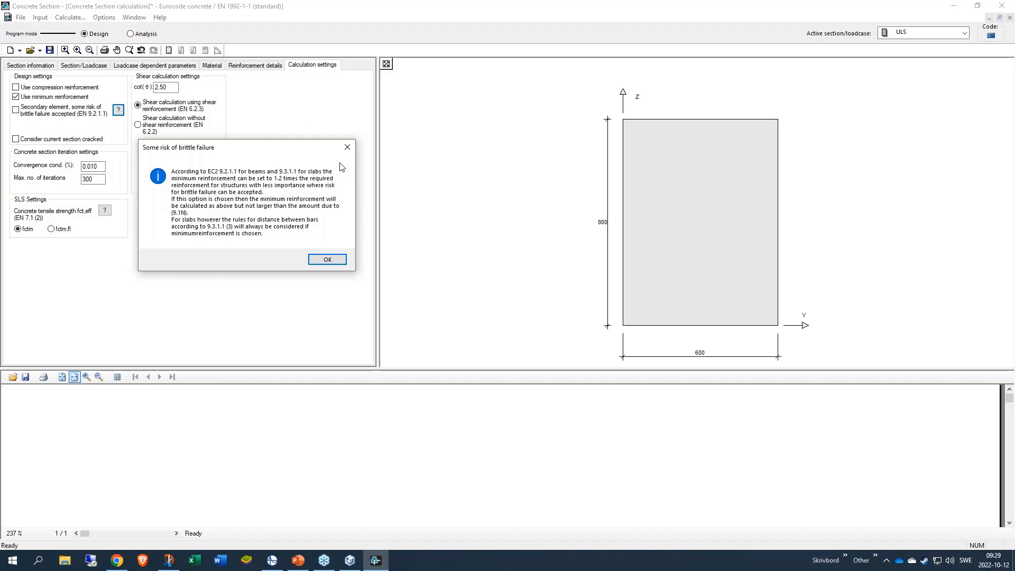
left_click(339, 263)
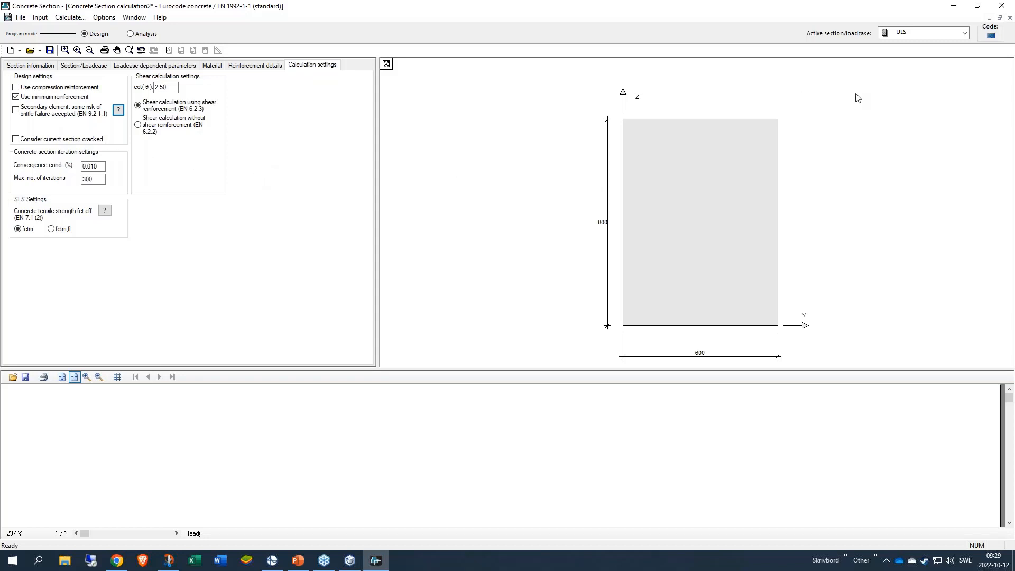
- Switch the active load case to ULS and on to Short term to view the loads of each
left_click(935, 34)
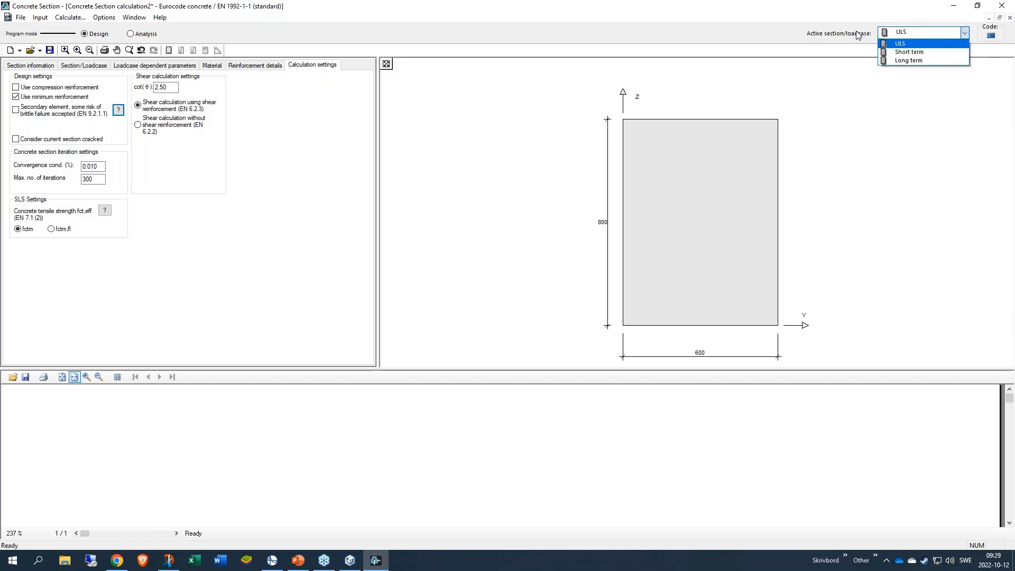
left_click(914, 44)
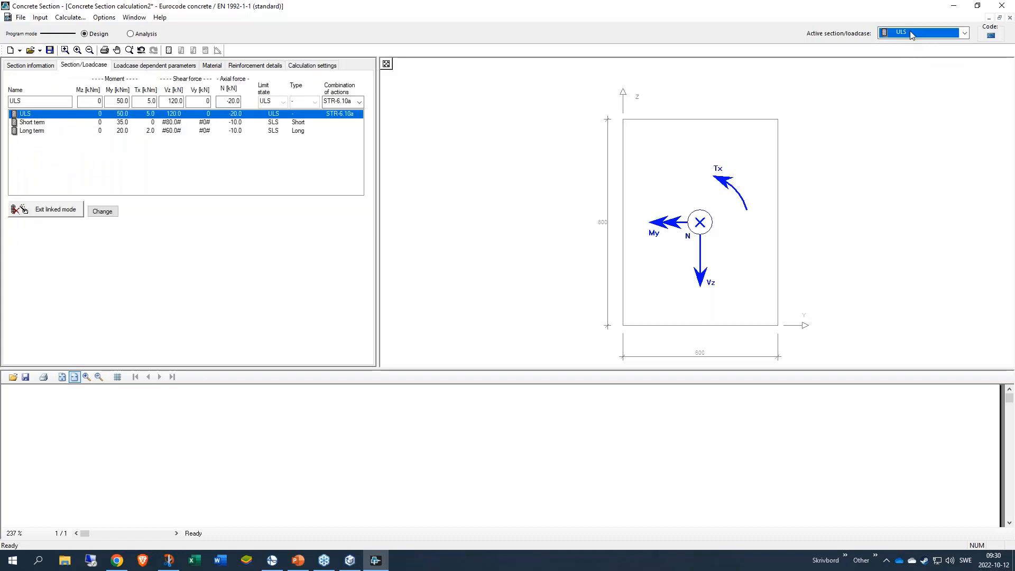
left_click(913, 36)
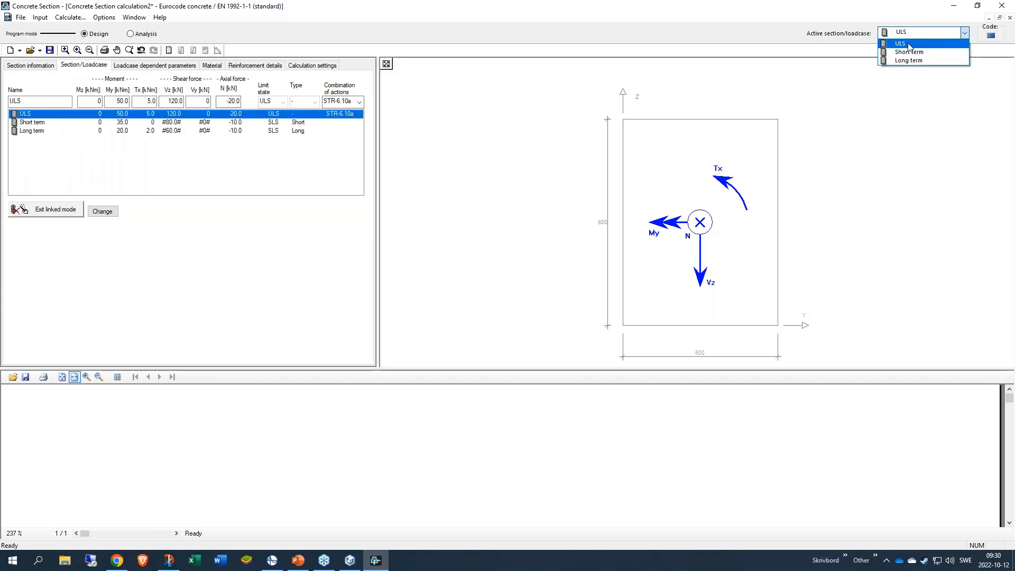
left_click(909, 53)
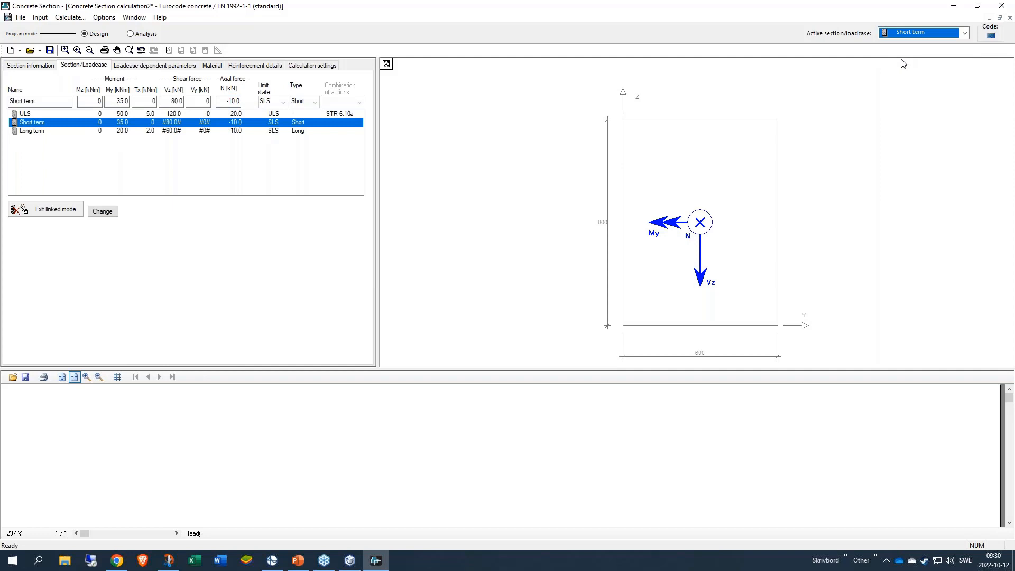
- Switch the active load case to Long term to view its loads, and return to ULS
left_click(924, 35)
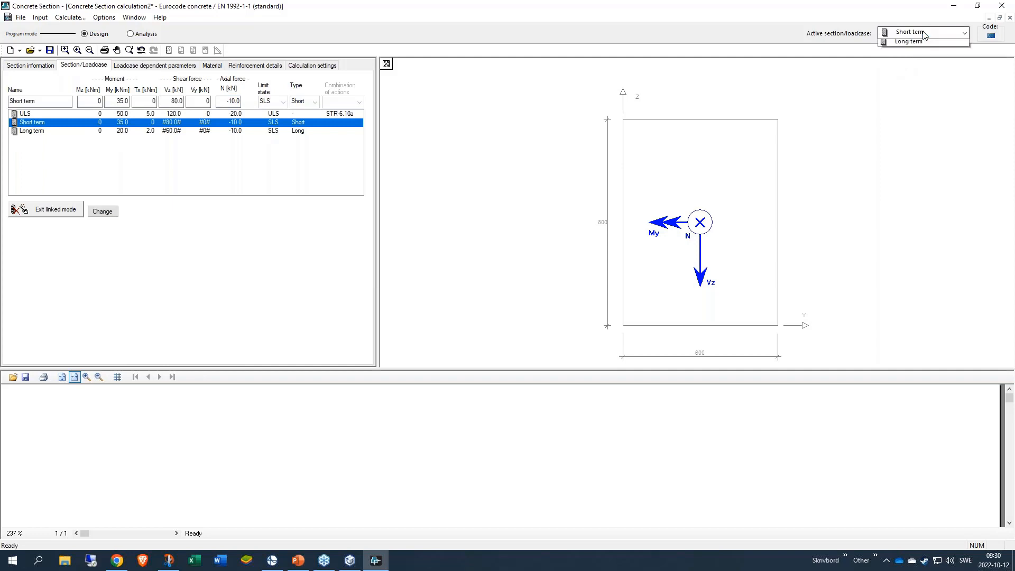
left_click(918, 63)
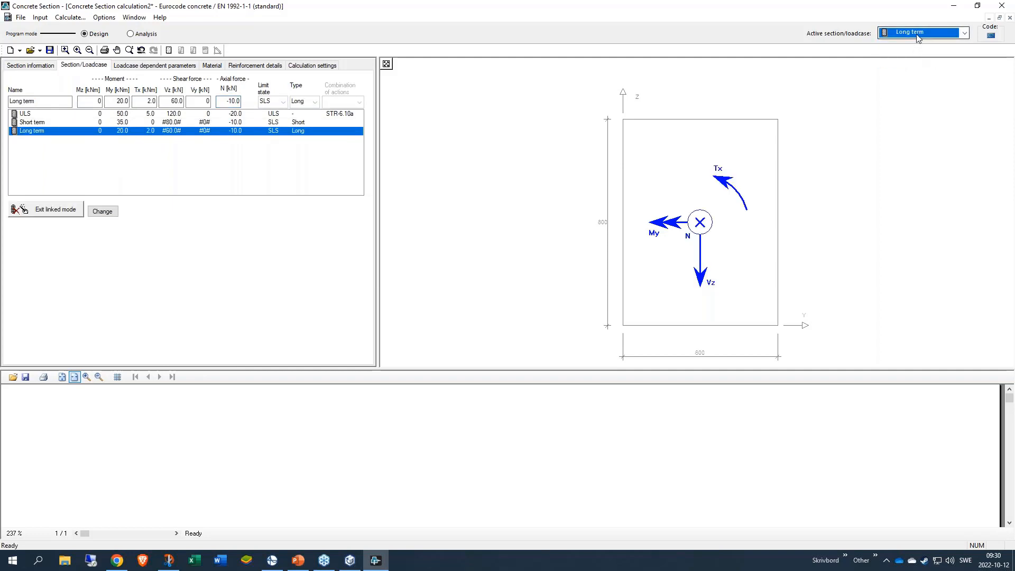
left_click(916, 34)
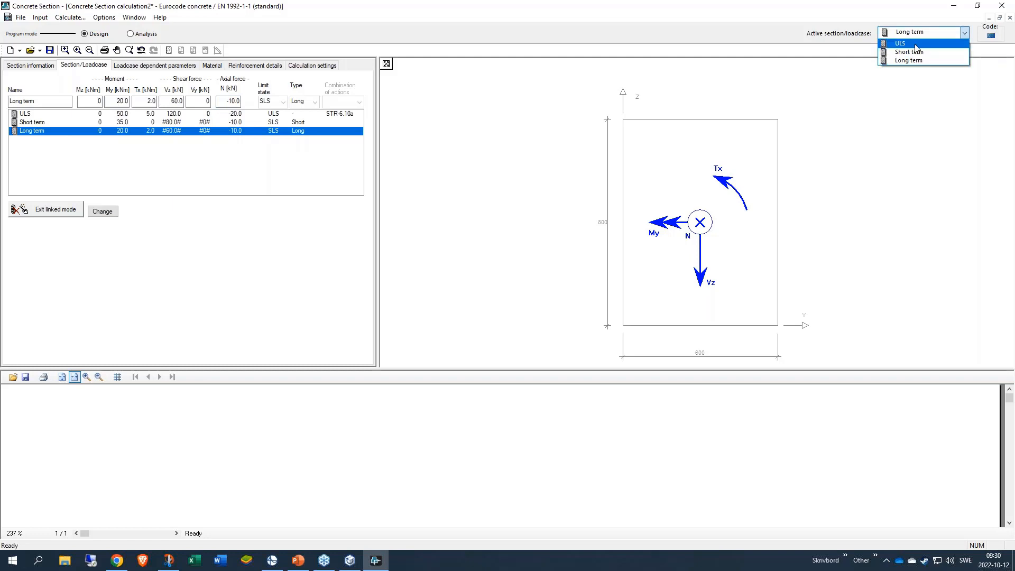
left_click(916, 45)
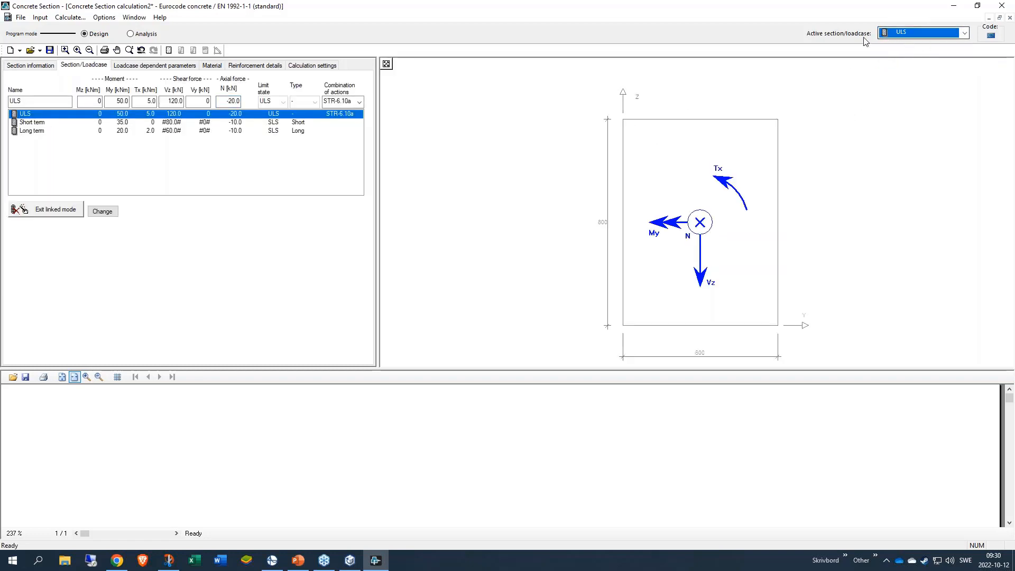
- Try to run the calculation, and set the secondary reinforcement diameter to 10 mm
left_click(76, 20)
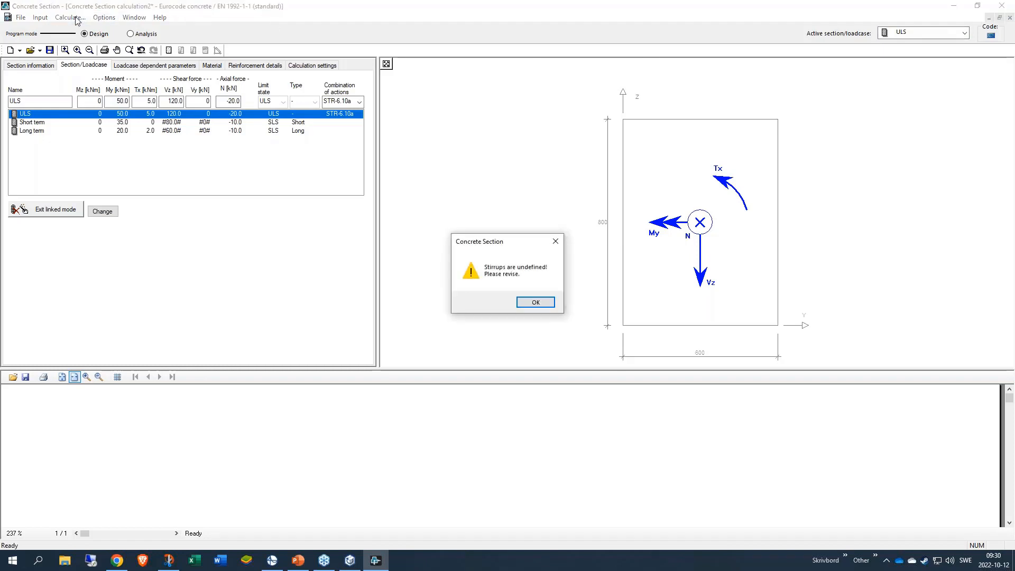
left_click(536, 302)
left_click(169, 65)
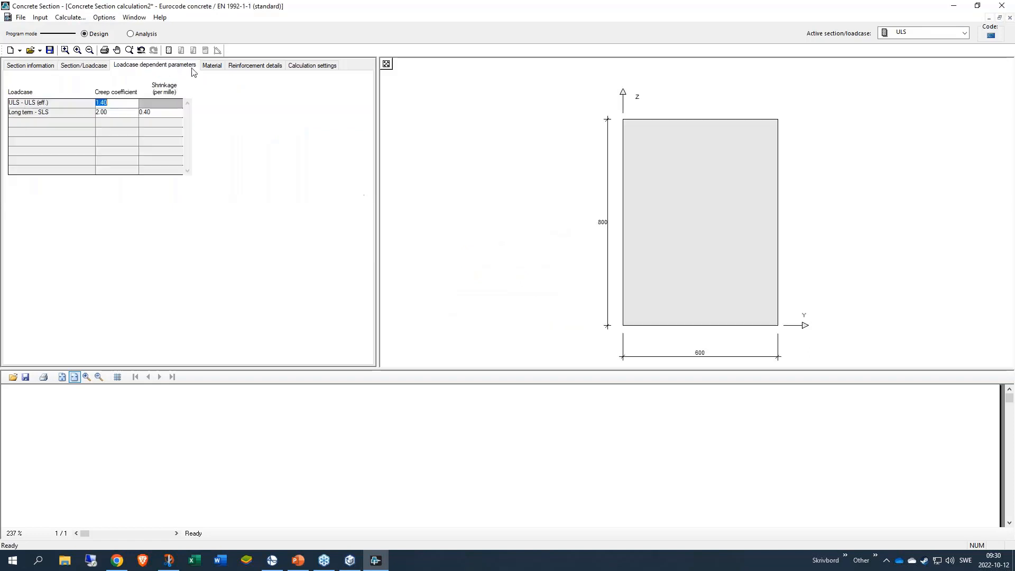
left_click(212, 66)
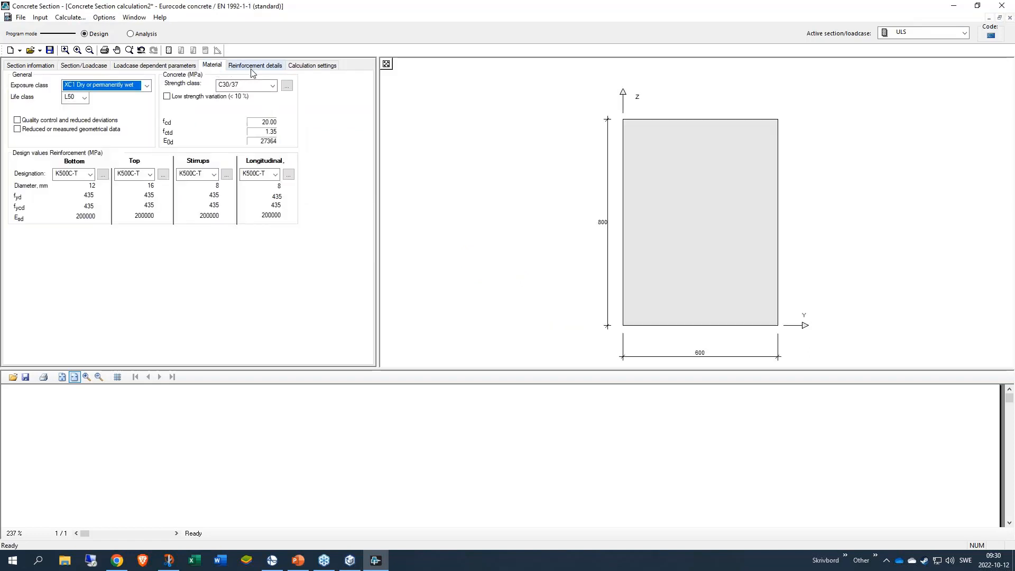
left_click(254, 67)
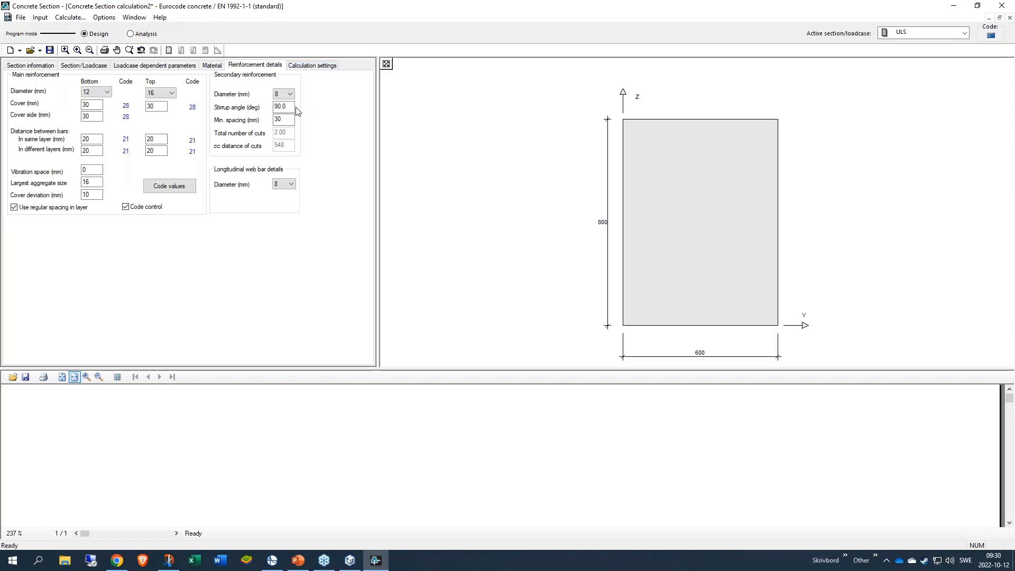
left_click(284, 94)
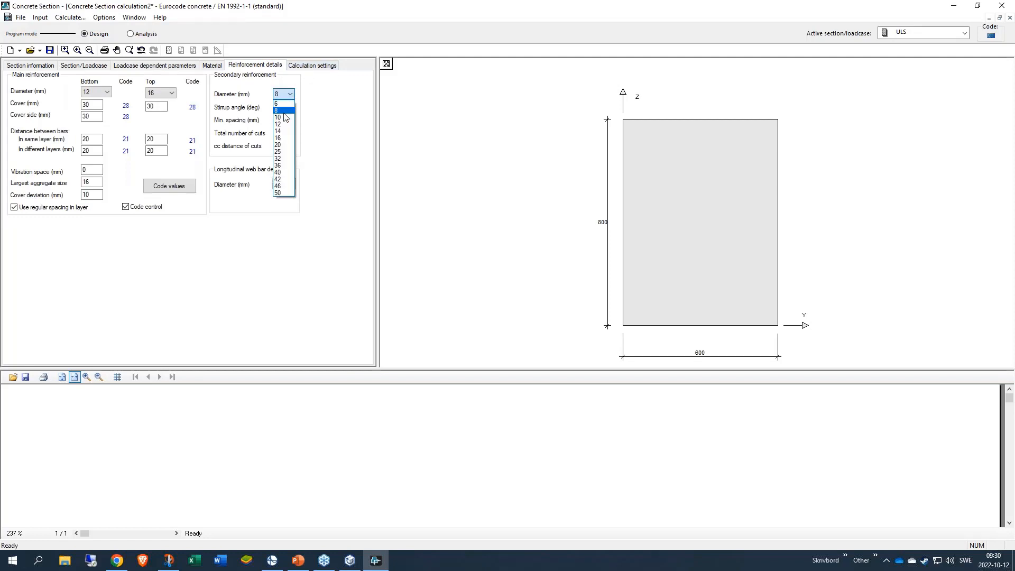
left_click(285, 117)
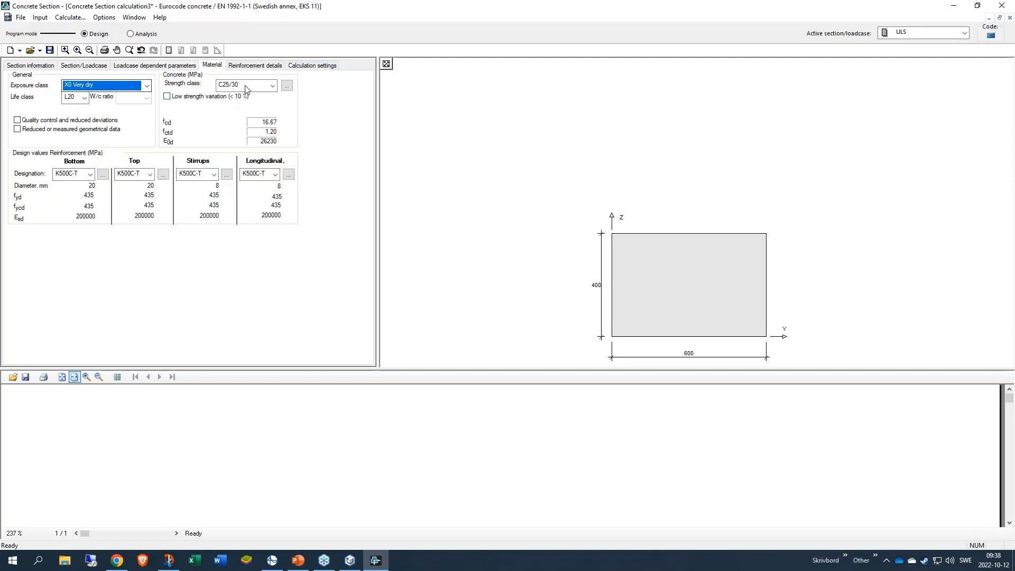
- Set the concrete strength class to C30/37 and the exposure class to XC1 Dry or permanently wet
left_click(273, 85)
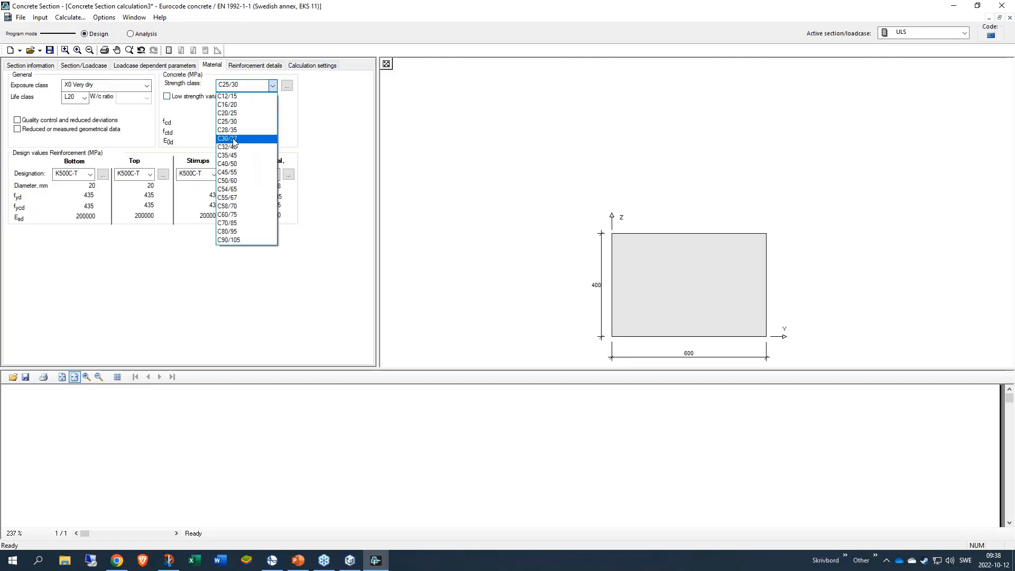
left_click(234, 138)
left_click(75, 87)
left_click(89, 111)
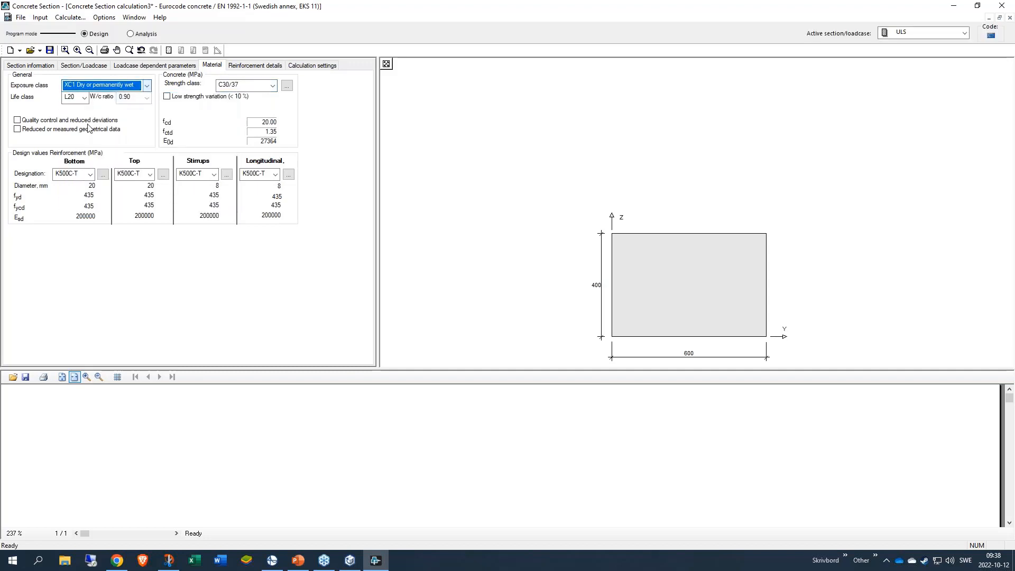
- Set the main reinforcement diameters to 12 mm bottom and 16 mm top, with a secondary reinforcement diameter of 8 mm
left_click(249, 66)
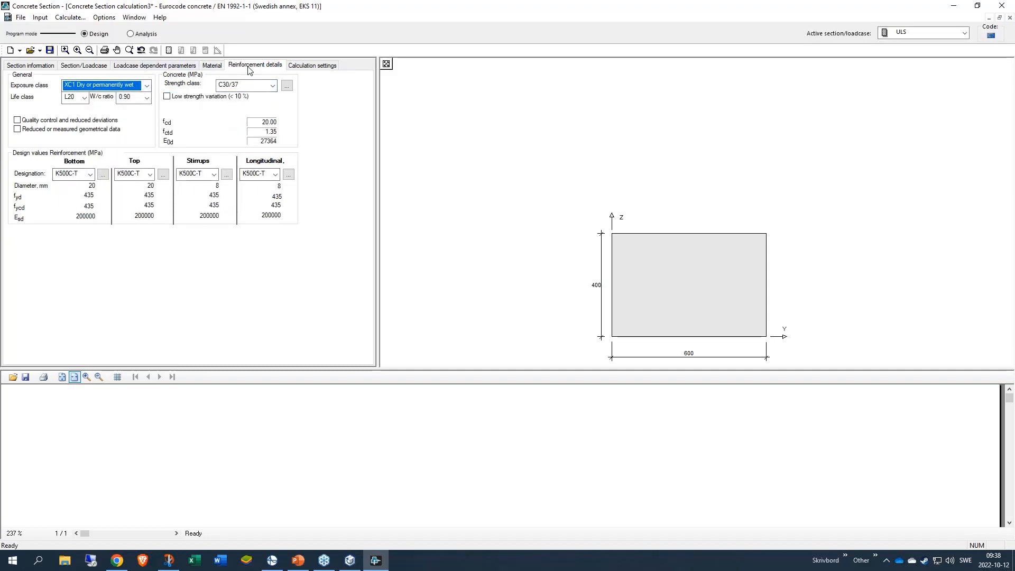
left_click(285, 94)
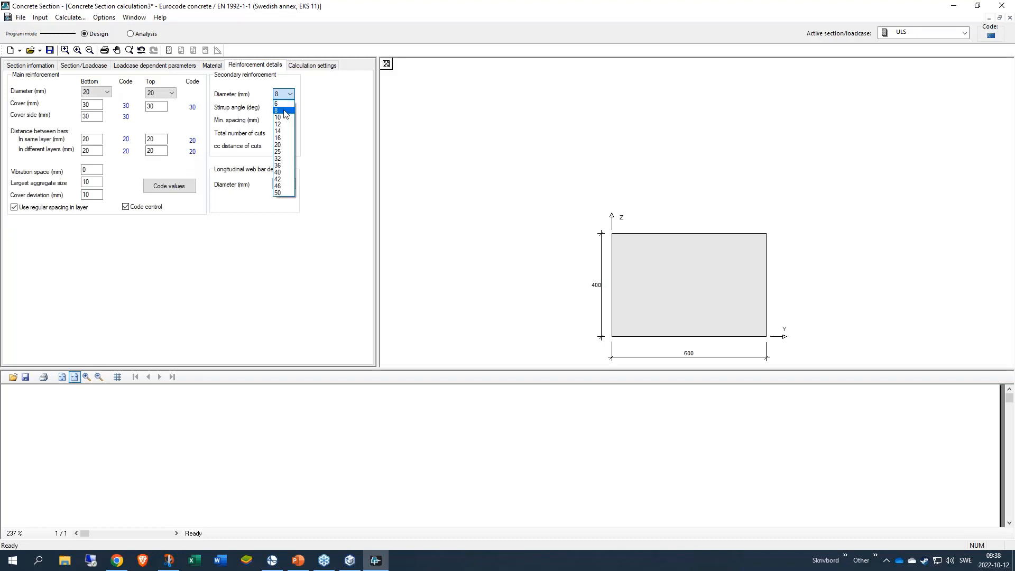
left_click(285, 112)
left_click(106, 92)
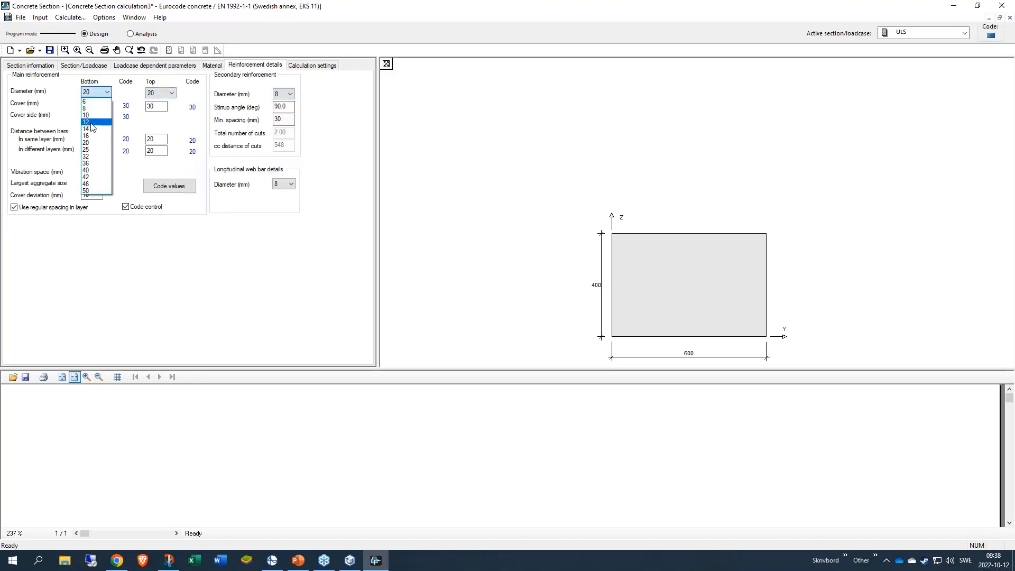
left_click(91, 123)
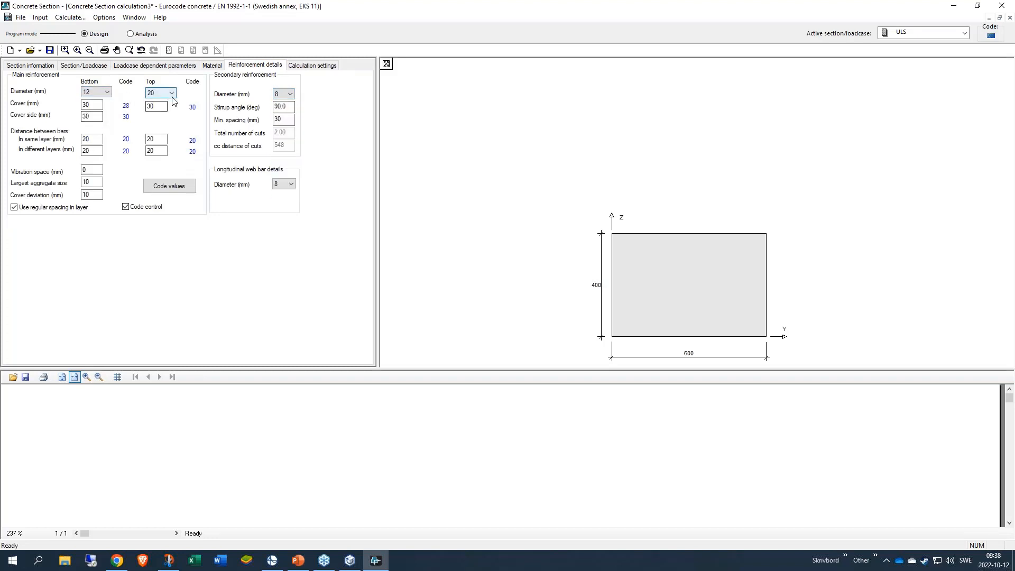
left_click(159, 96)
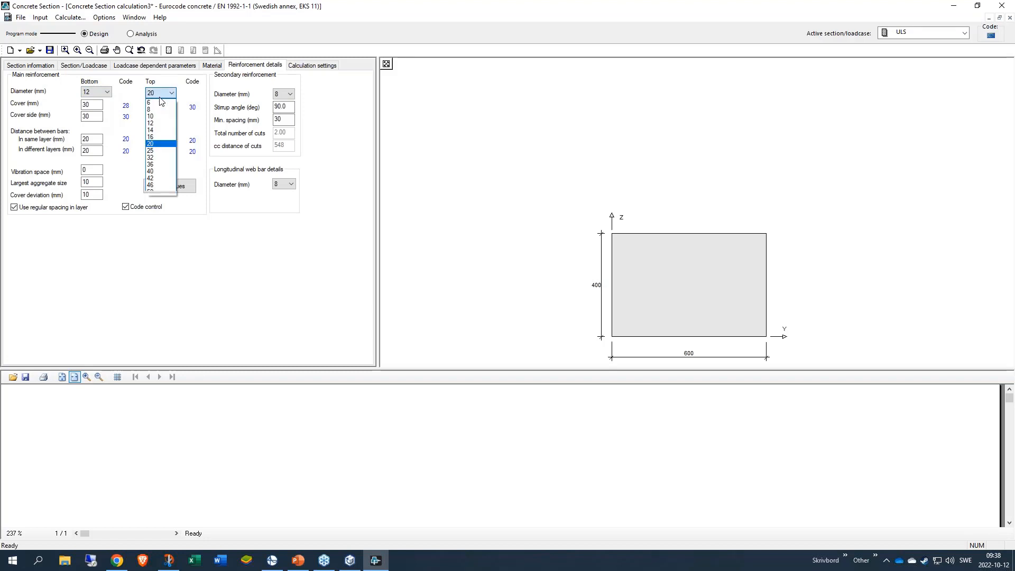
left_click(156, 137)
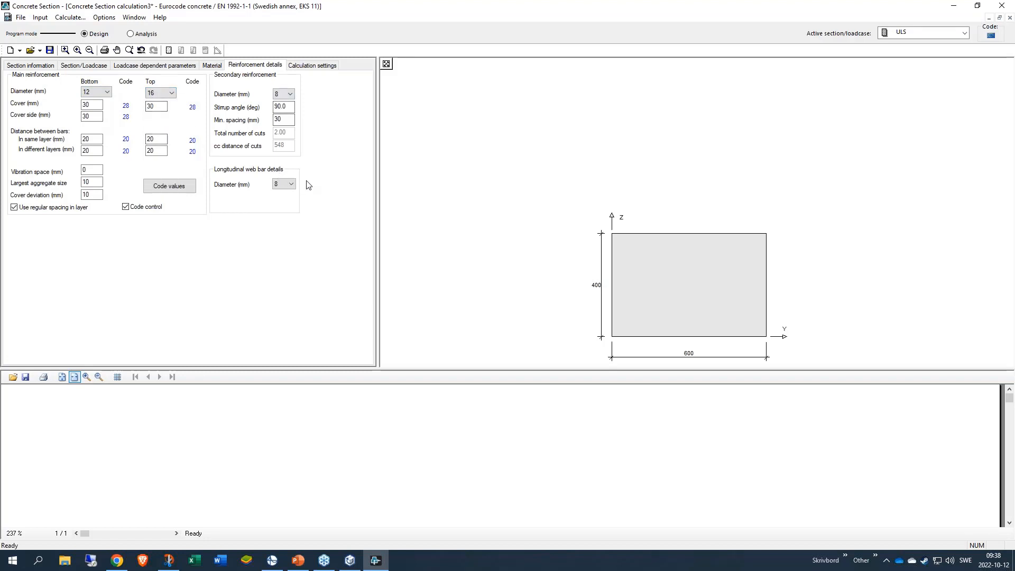
- Check the calculation settings and try to run the design calculation
left_click(312, 65)
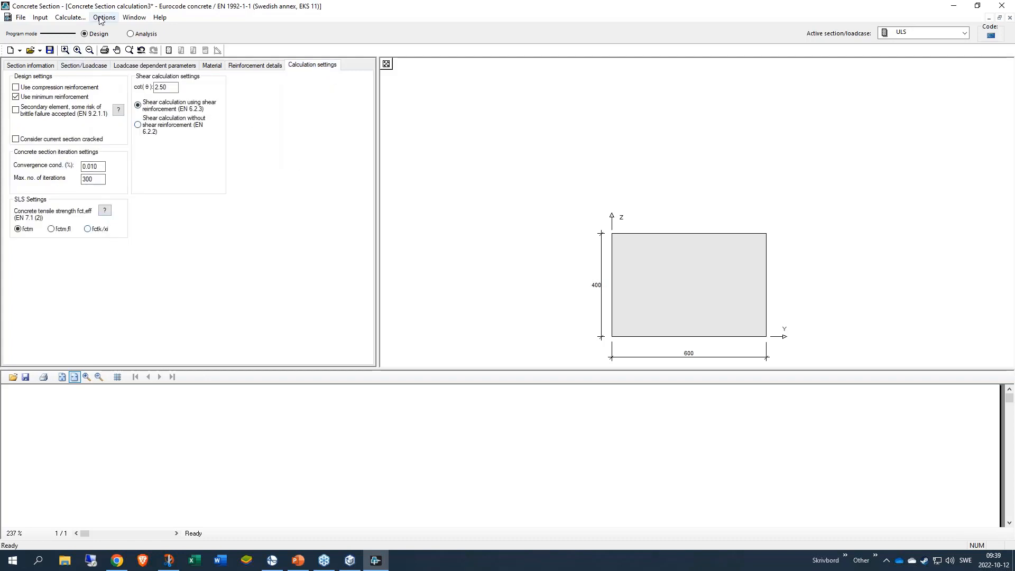
left_click(70, 18)
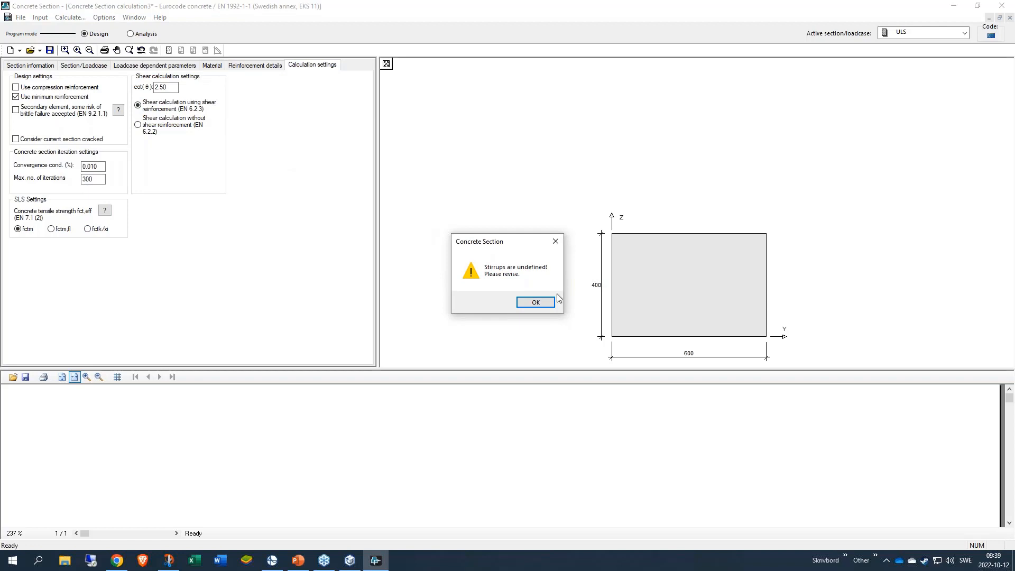
left_click(538, 301)
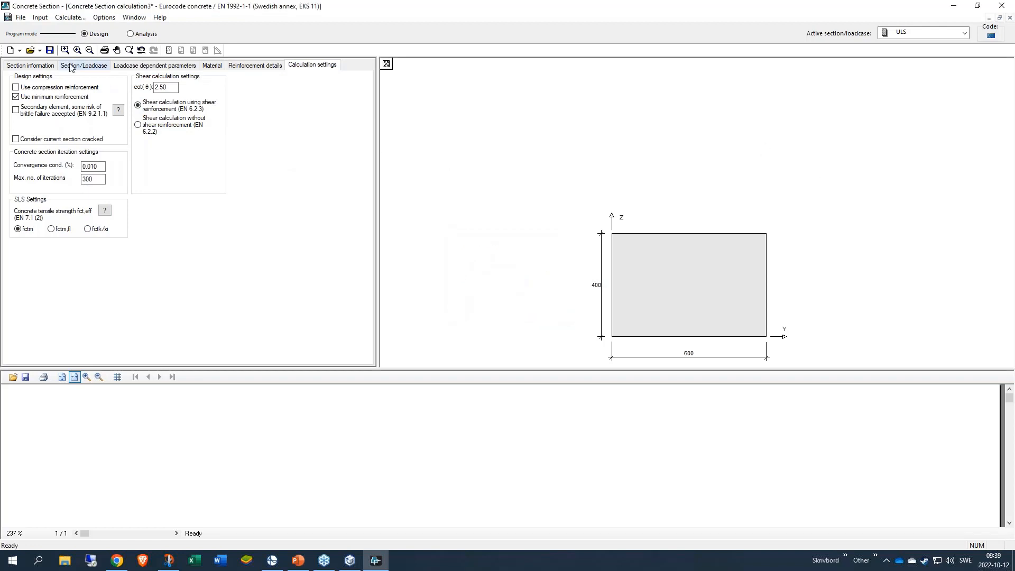
- Change the section to RB 60/80
left_click(39, 66)
left_click(148, 100)
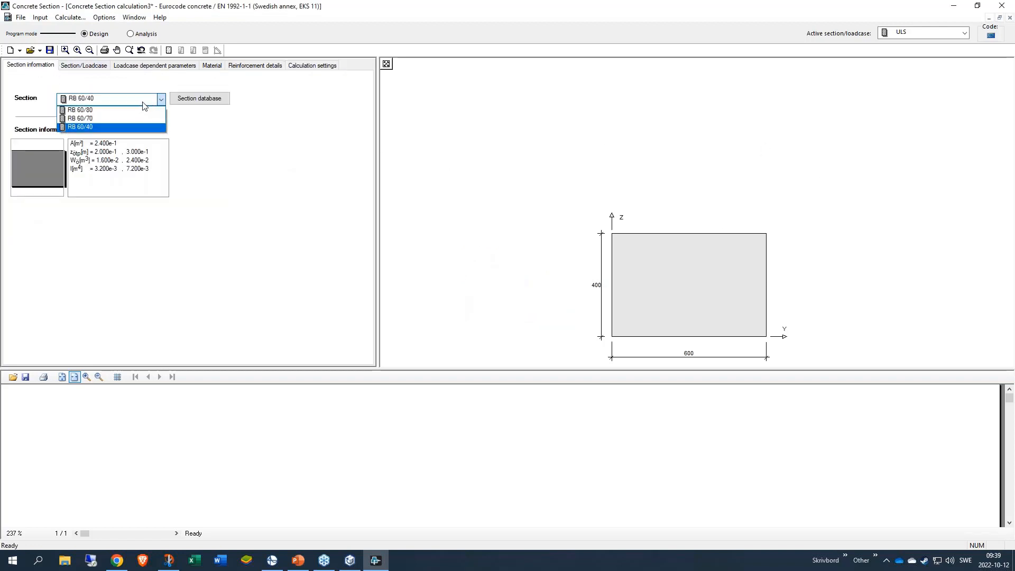
left_click(127, 110)
- Set the longitudinal web bar and secondary reinforcement diameters to 10 mm, and try the design calculation again
left_click(217, 66)
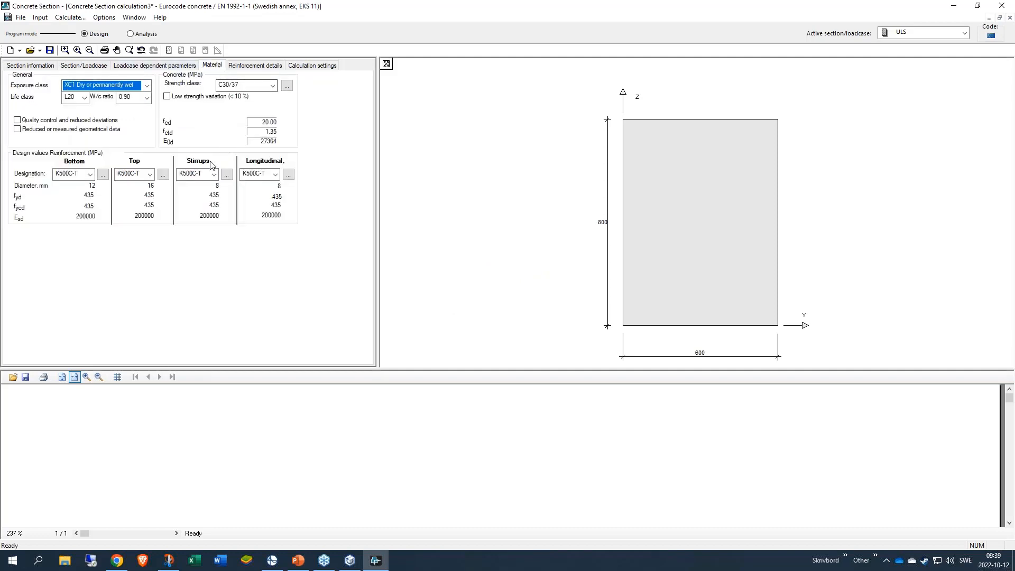
left_click(255, 66)
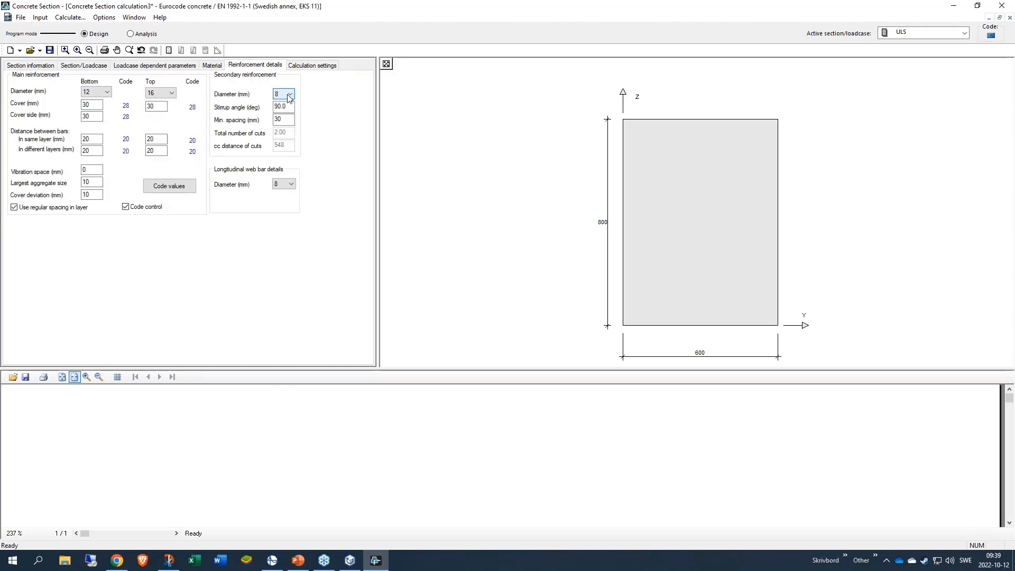
left_click(283, 106)
left_click(285, 121)
left_click(290, 184)
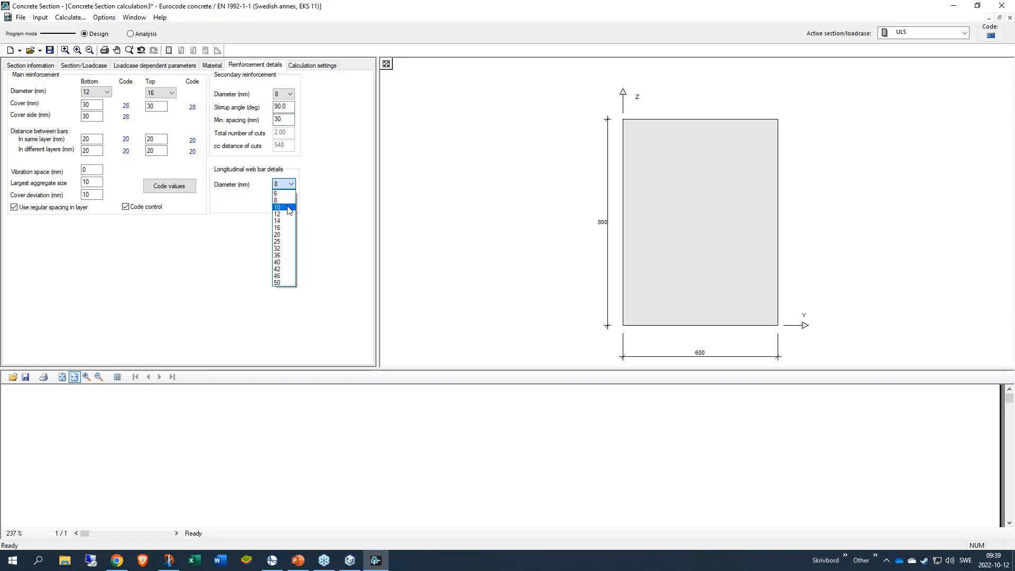
left_click(285, 207)
left_click(289, 94)
left_click(281, 118)
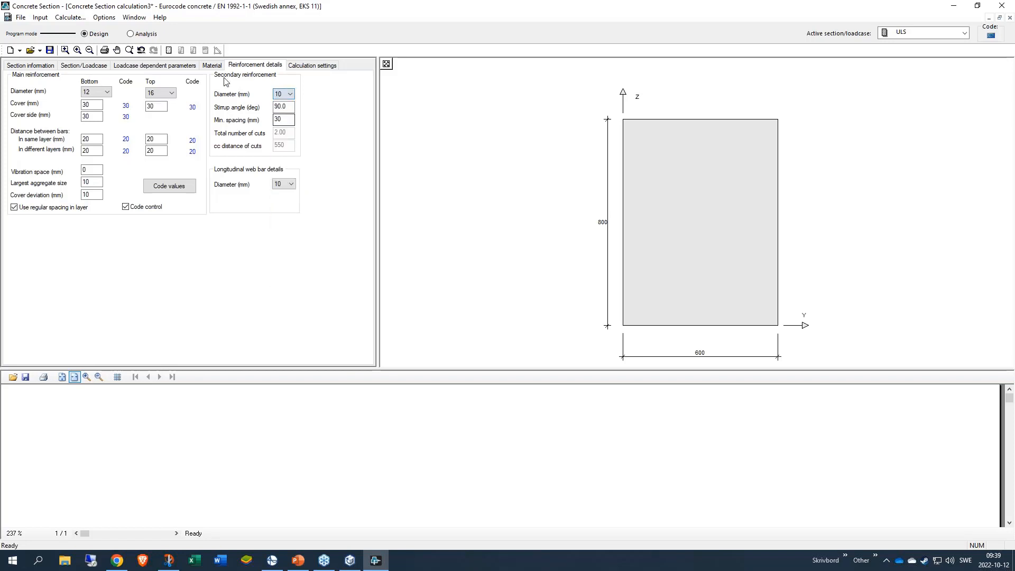
left_click(72, 18)
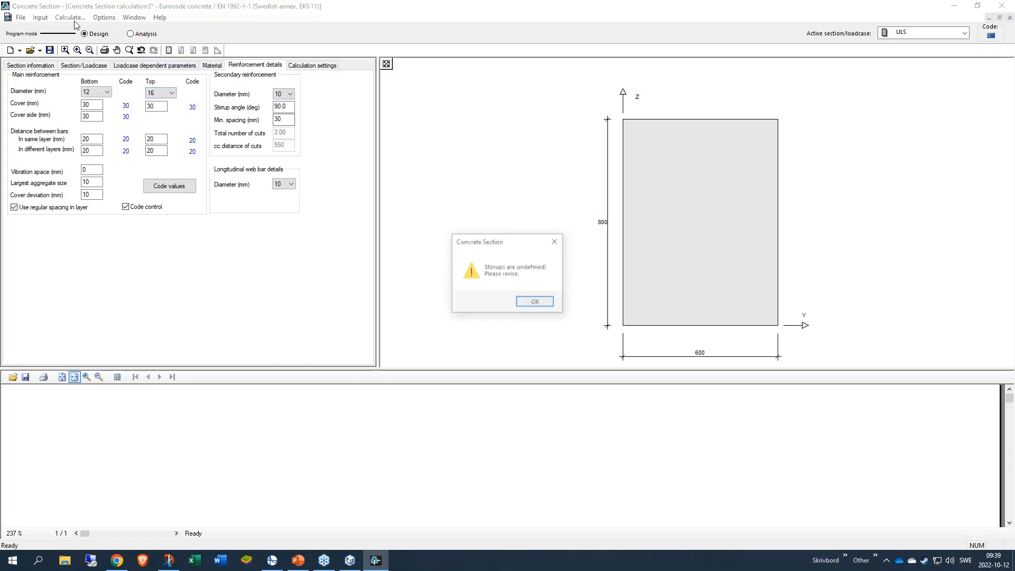
left_click(549, 305)
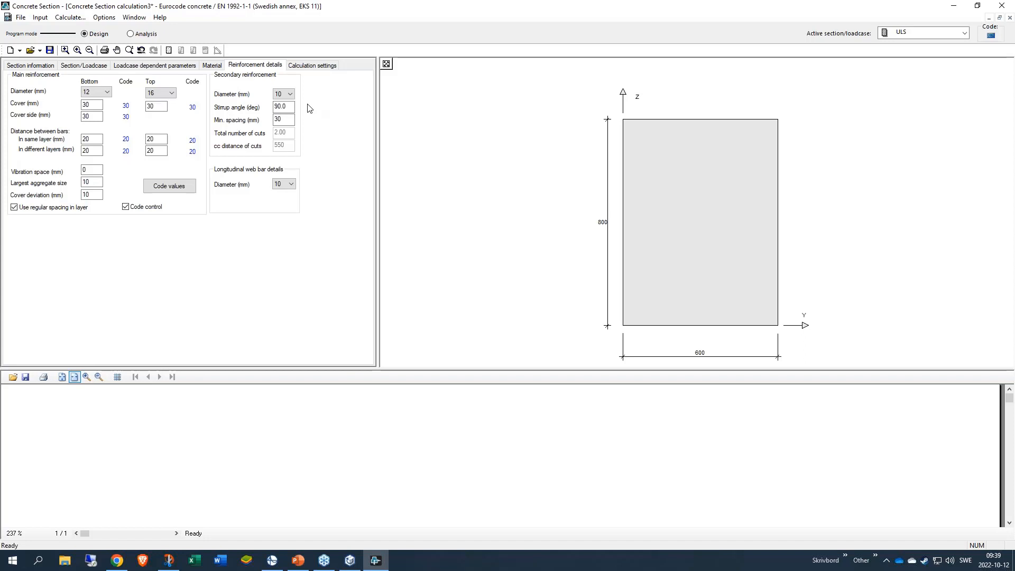
- Switch to Analysis mode and add reinforcement layers with 2 top bars, 6 bottom bars in layer 1 and 2 in layer 2
left_click(131, 34)
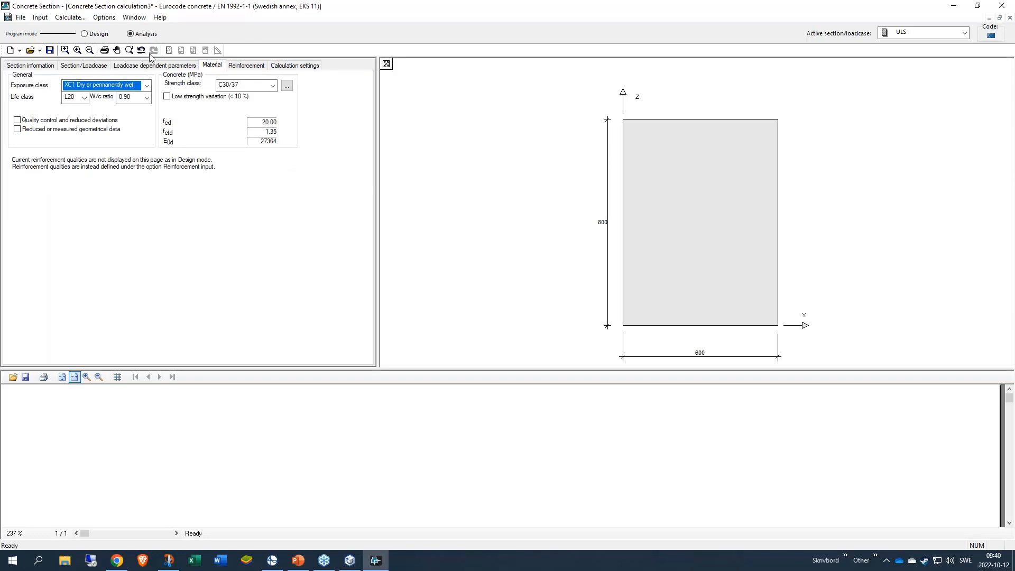
left_click(246, 66)
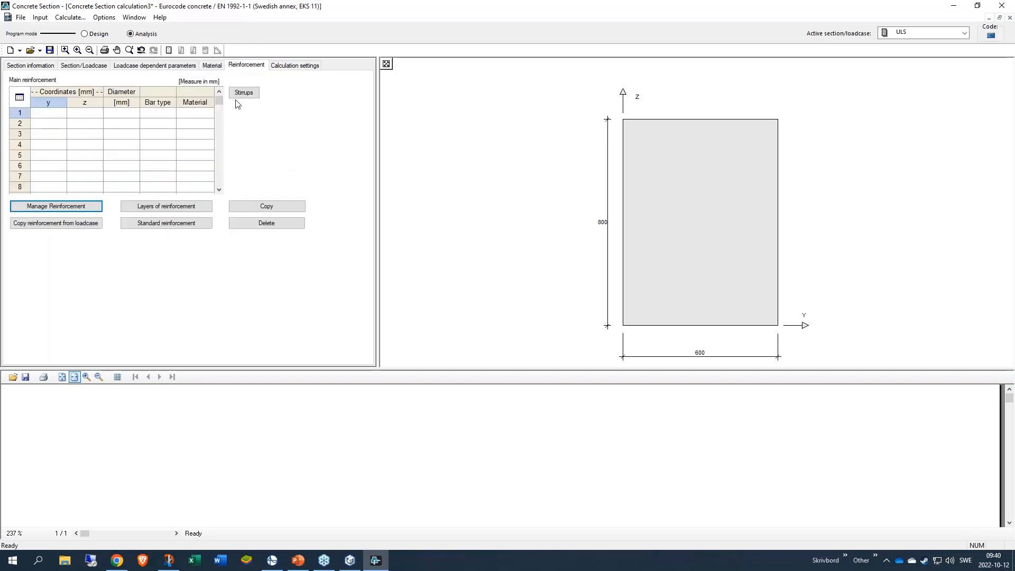
left_click(160, 208)
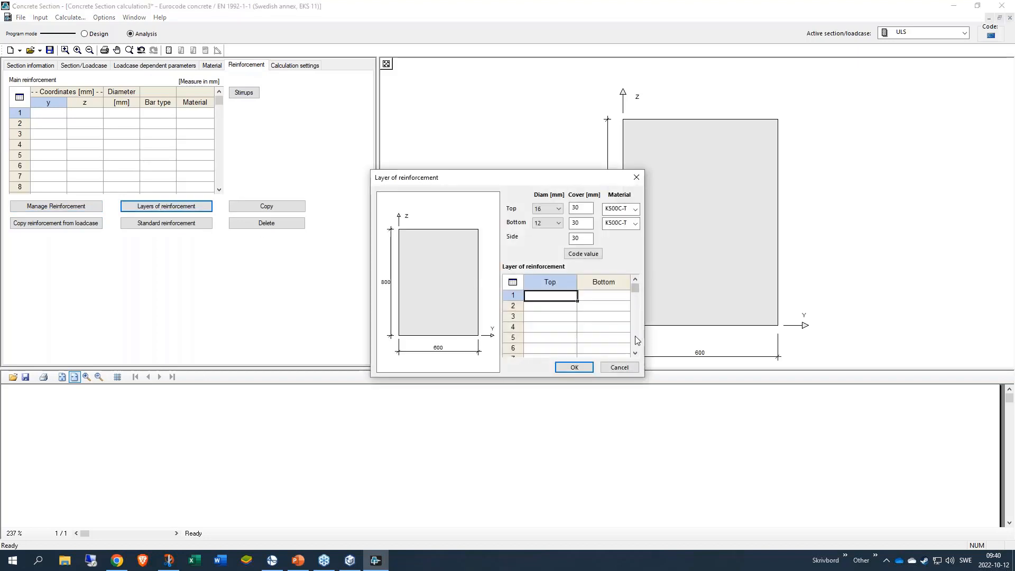
type("2")
key("Tab")
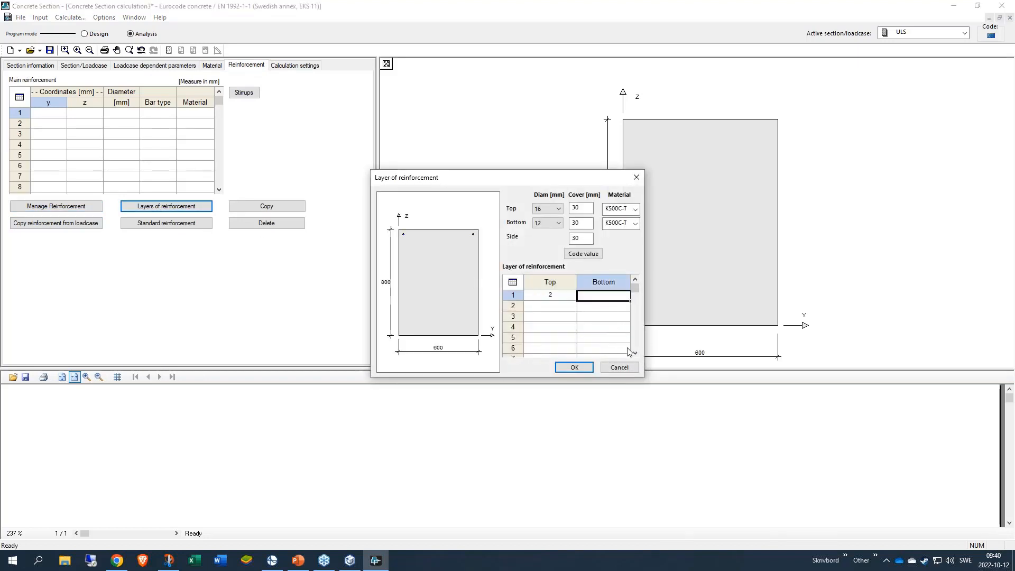
type("6")
left_click(590, 308)
type("2")
left_click(597, 327)
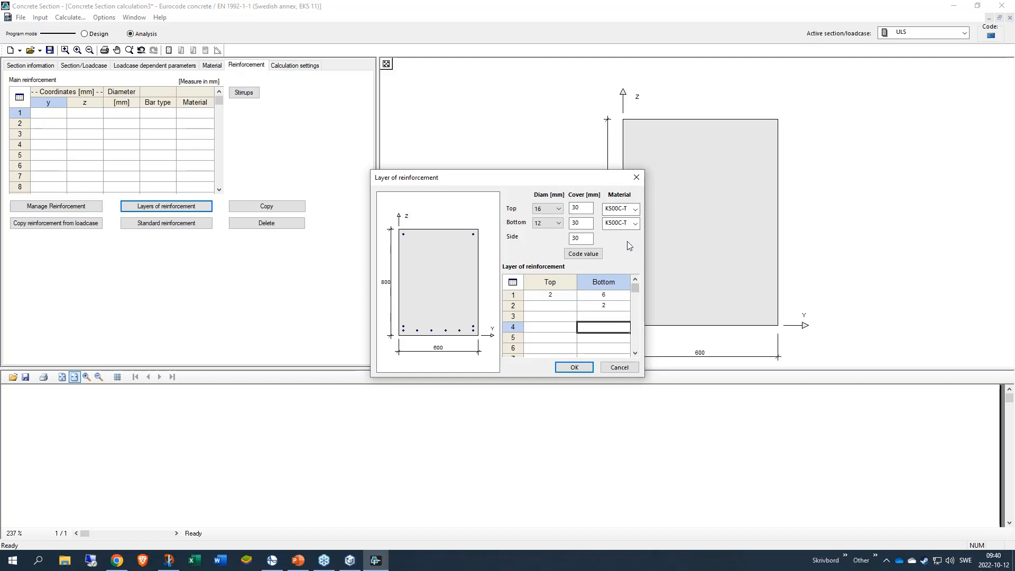
left_click(575, 368)
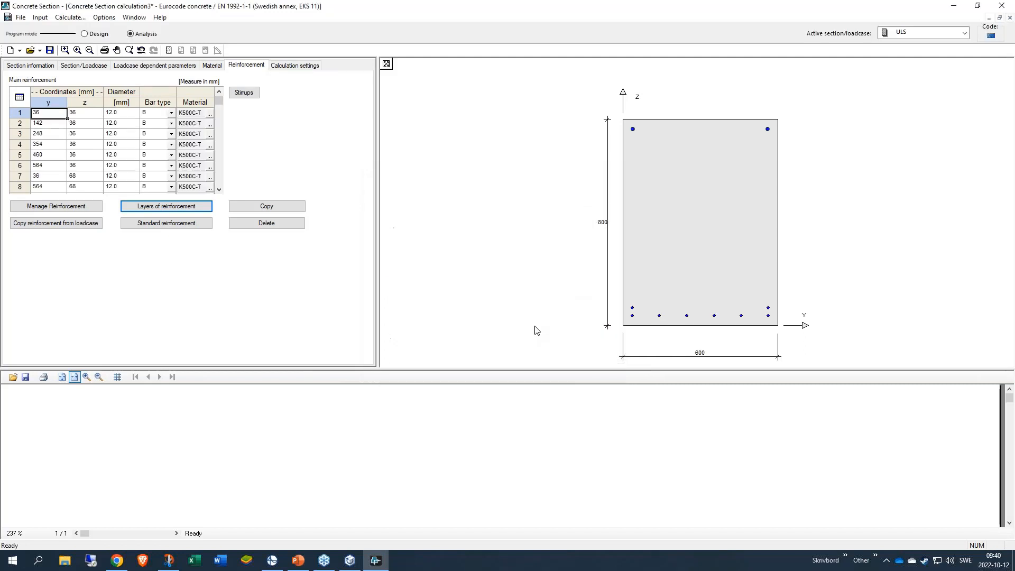
- Define stirrups with 8 mm diameter at 200 mm spacing and run the analysis calculation
left_click(244, 94)
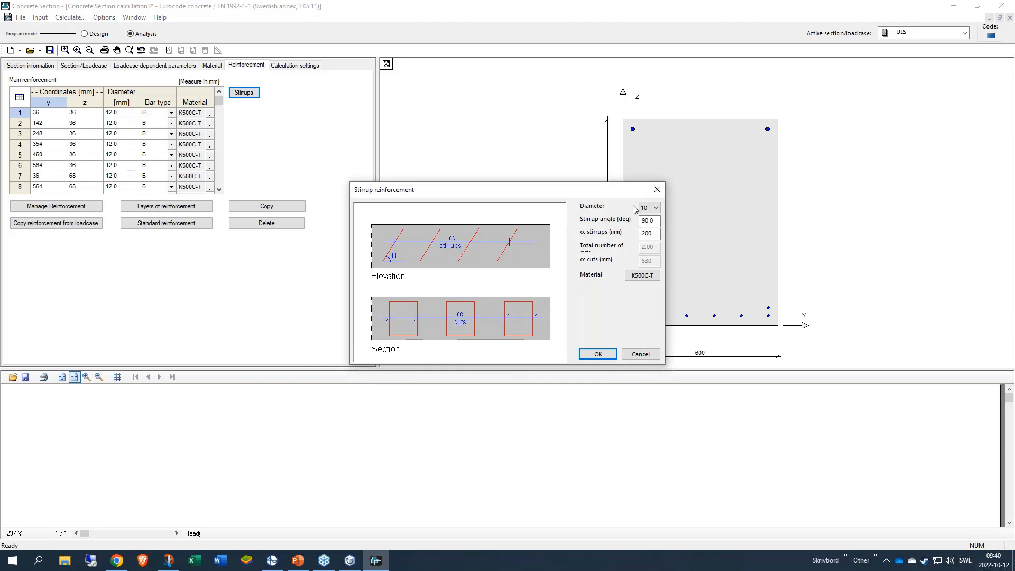
left_click(657, 208)
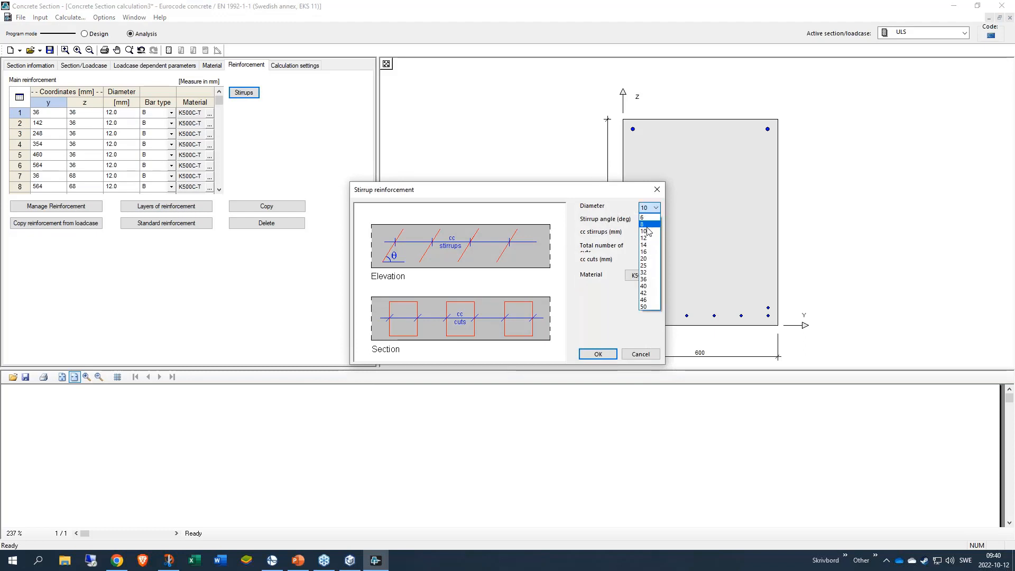
left_click(650, 224)
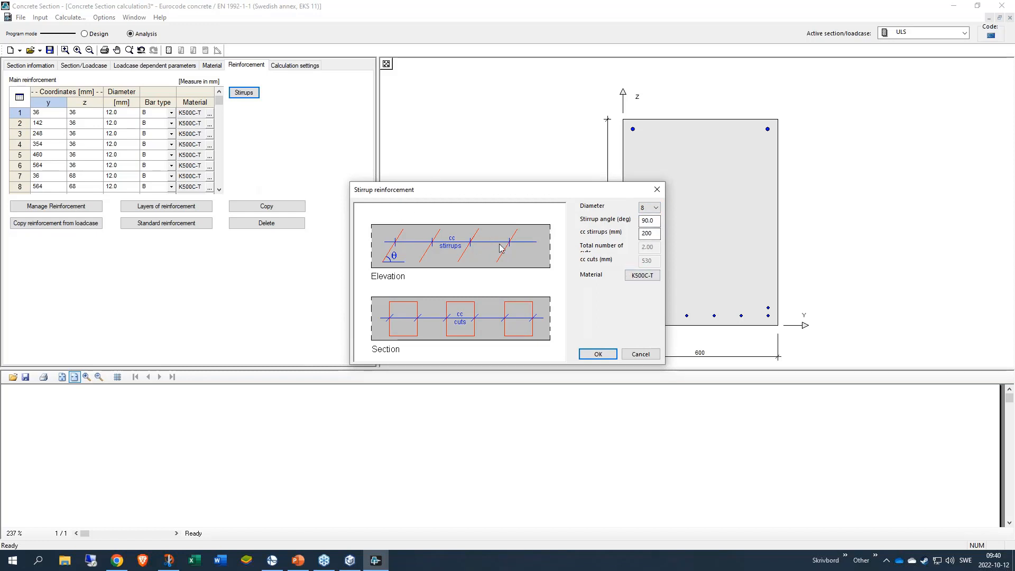
left_click(599, 355)
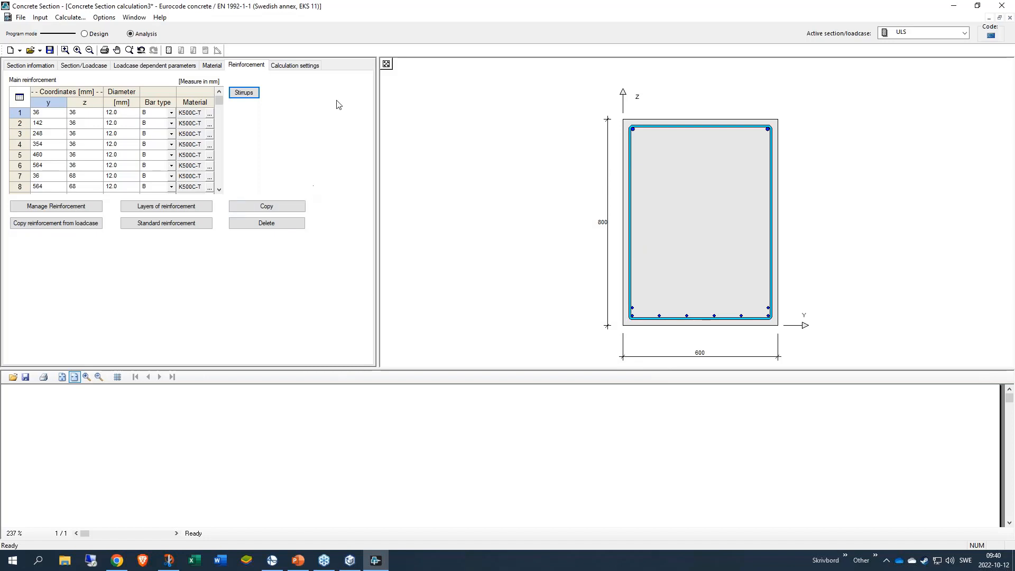
left_click(81, 19)
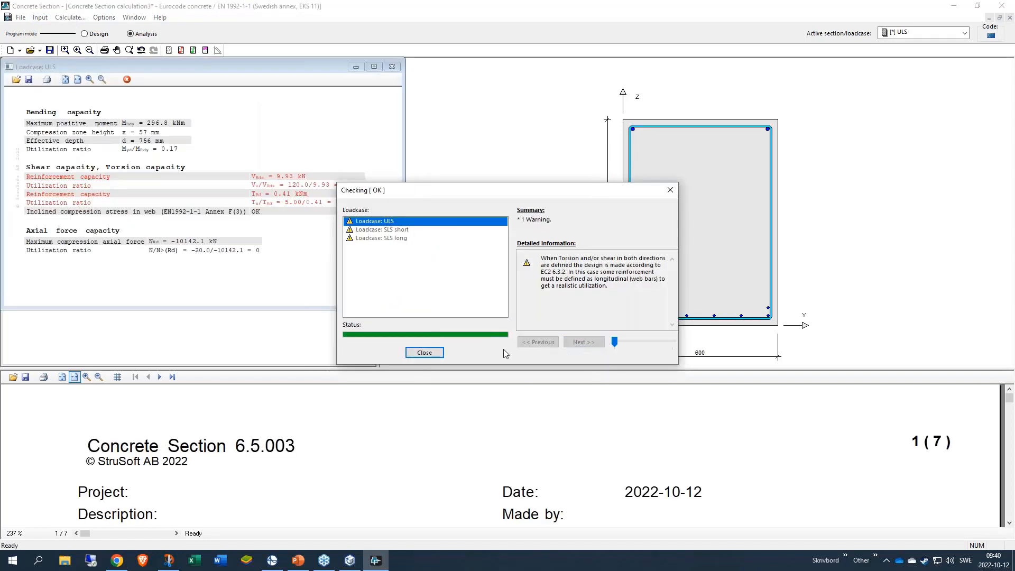
left_click(425, 352)
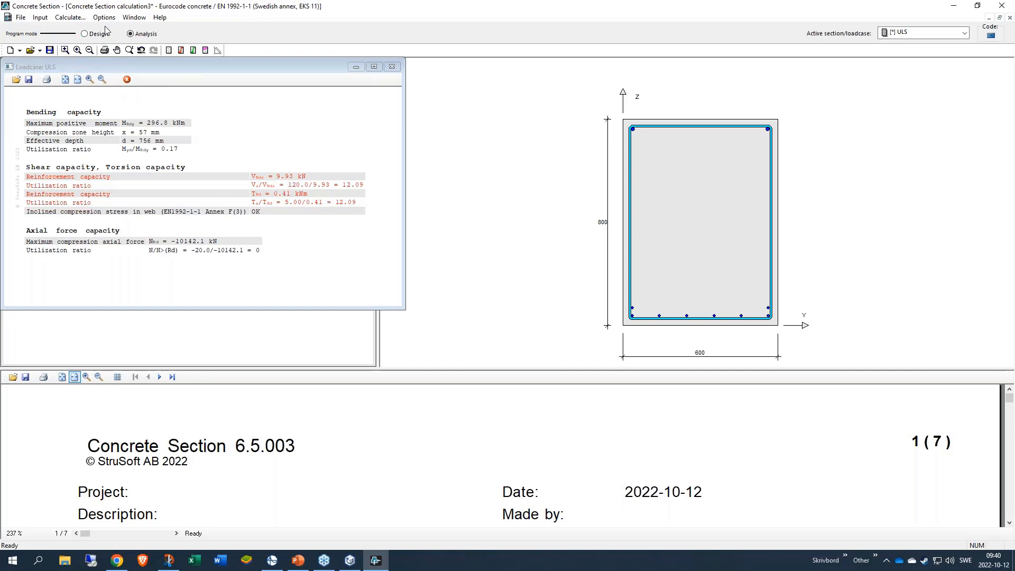
- Switch to Design mode, run the design calculation, and check the messages for the ULS and SLS short load cases
left_click(85, 34)
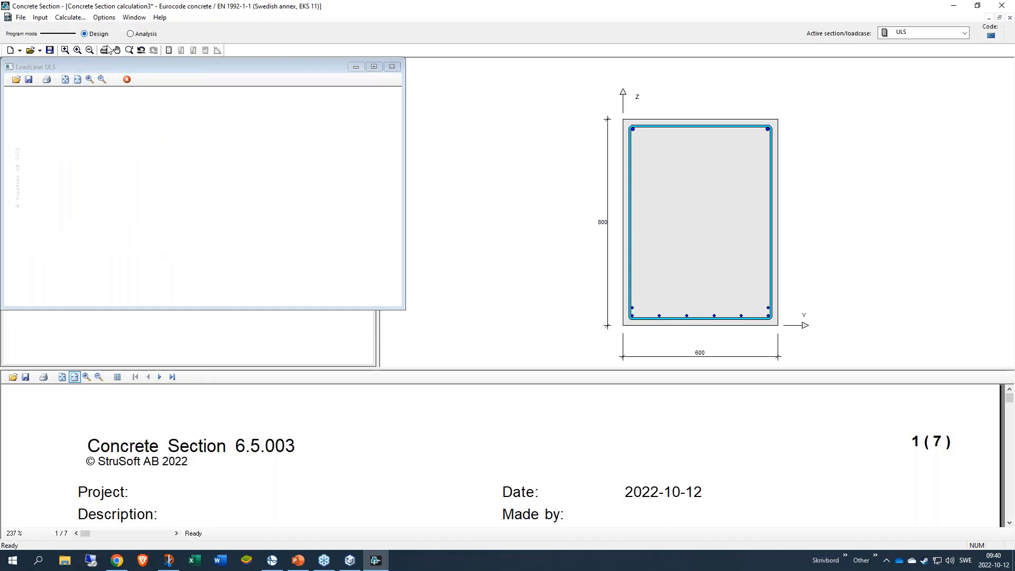
left_click(392, 66)
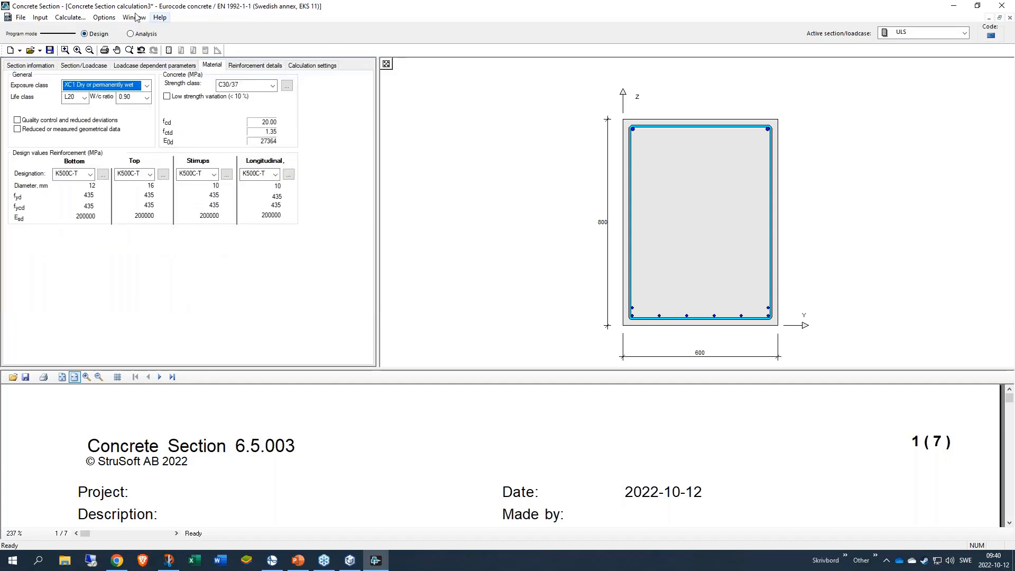
left_click(70, 18)
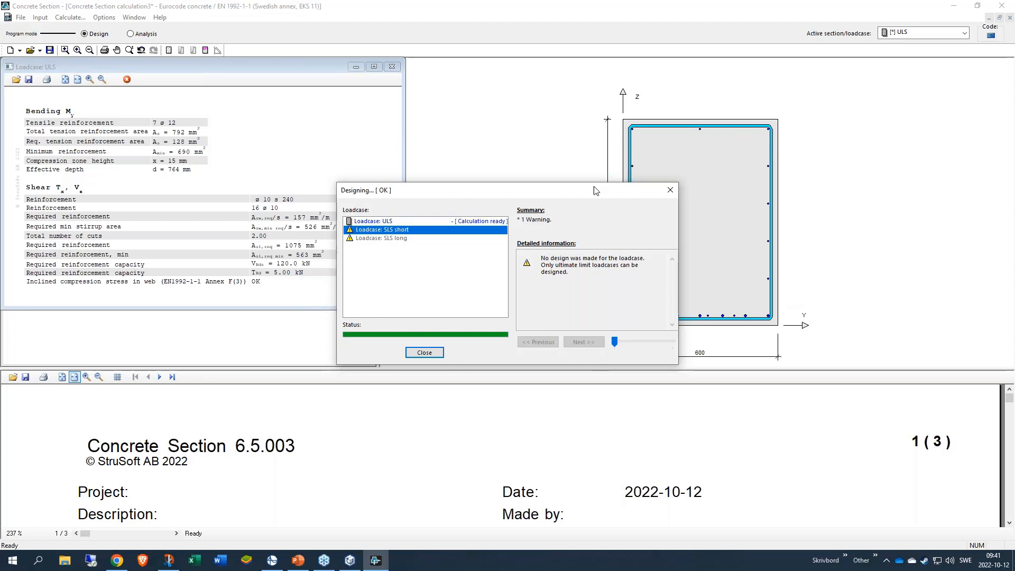
left_click_drag(518, 191, 419, 224)
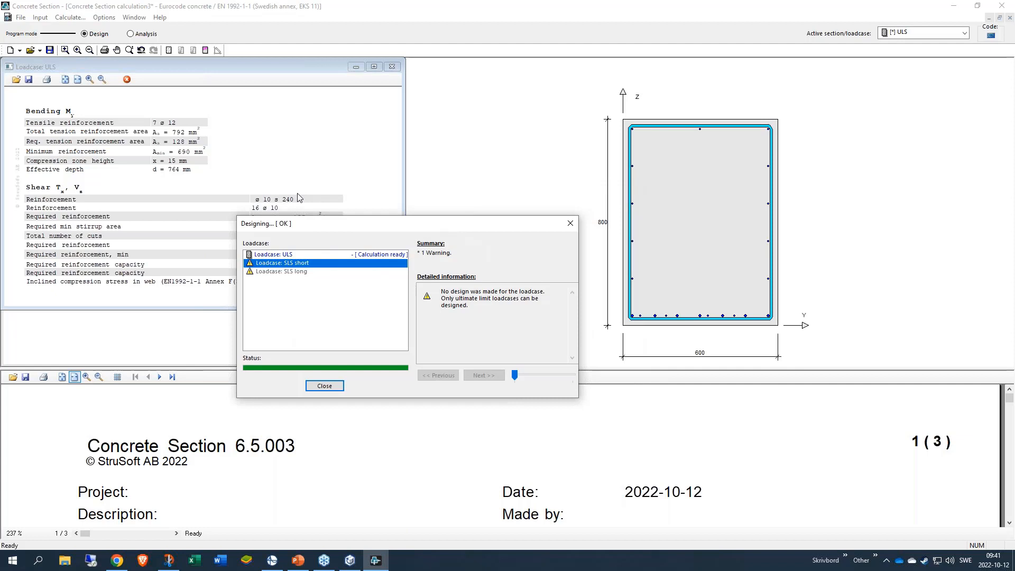
left_click(296, 255)
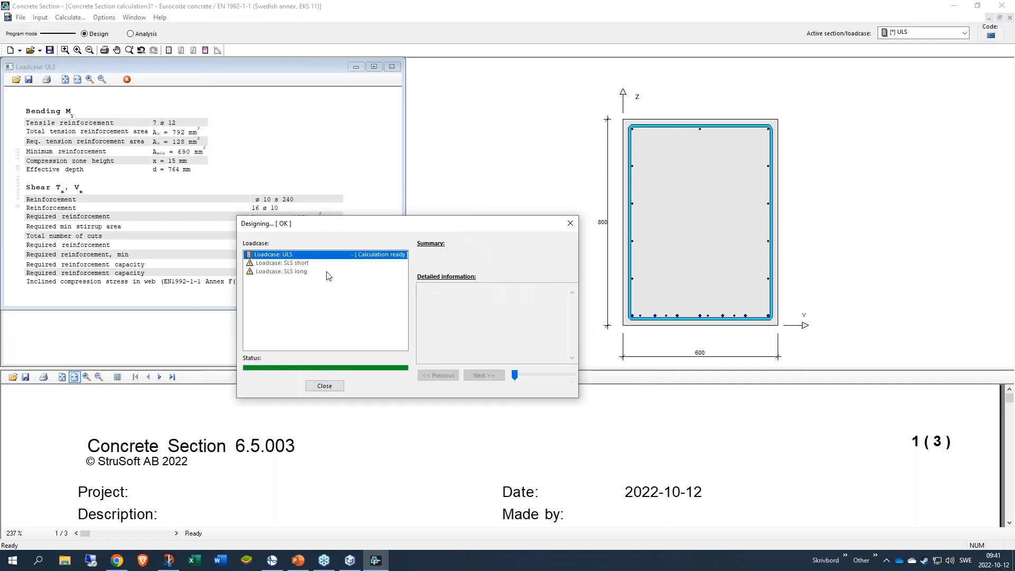
left_click(296, 263)
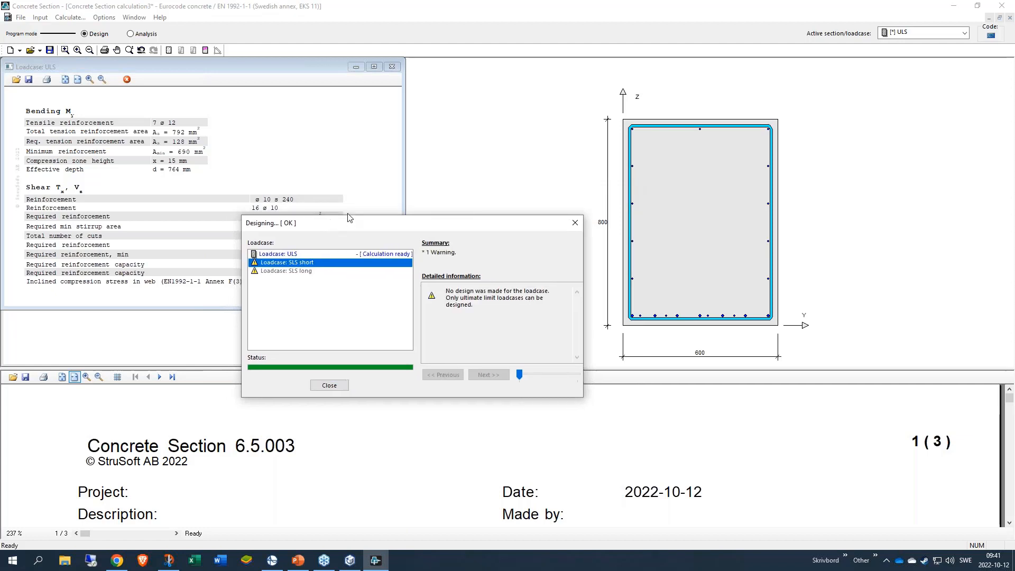
left_click_drag(347, 220, 540, 107)
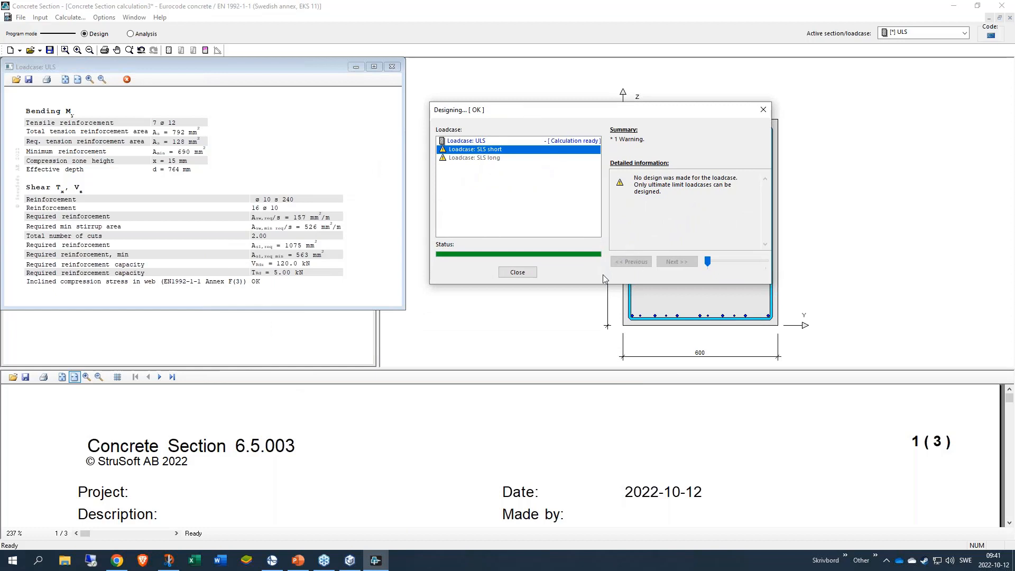
left_click(518, 274)
mouse_move(260, 66)
left_mouse_down()
mouse_move(434, 154)
mouse_move(427, 128)
left_mouse_up()
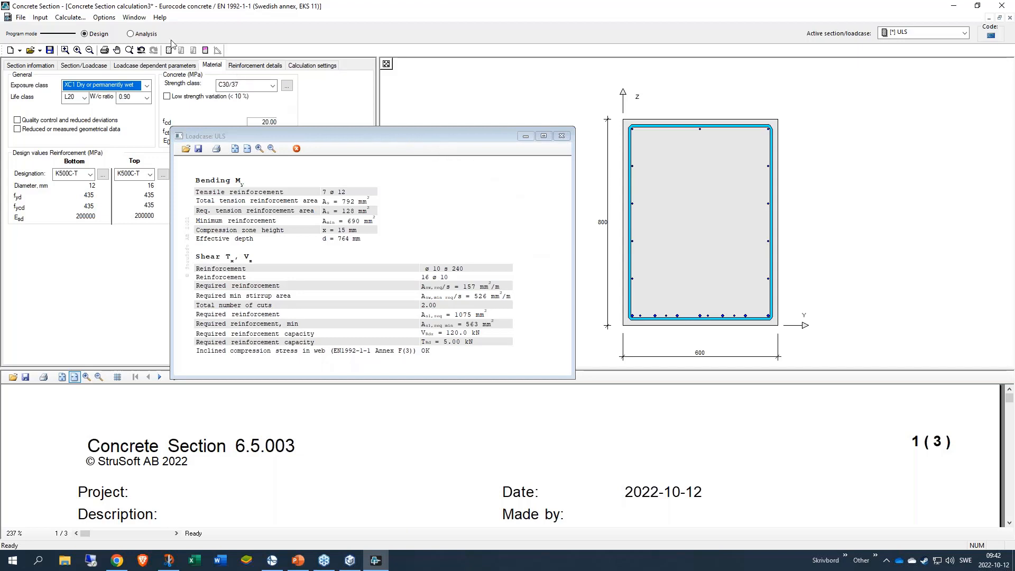
- Switch to Analysis mode and check the designed section's stirrup settings and main reinforcement bar list
left_click(150, 34)
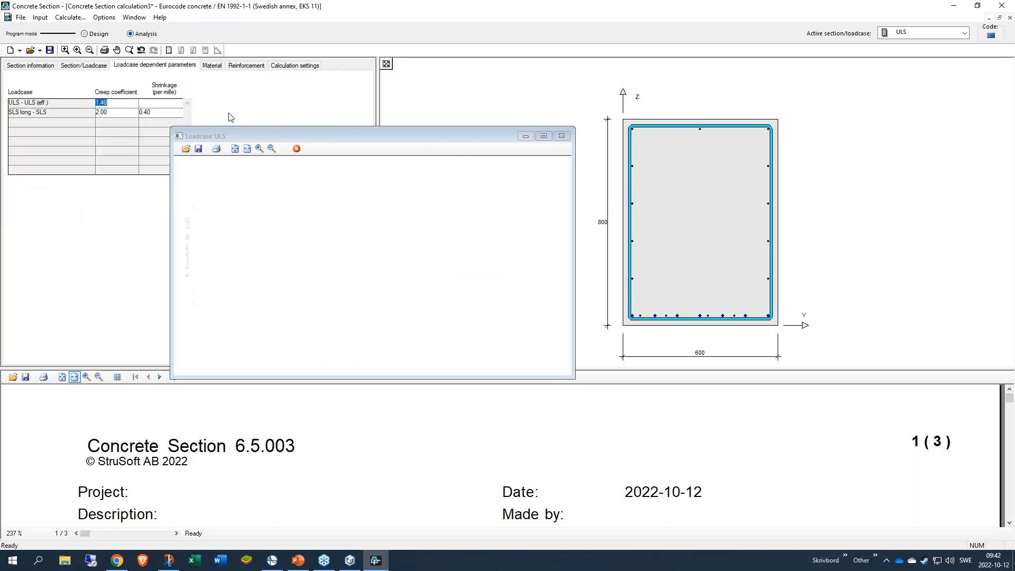
left_click(562, 136)
left_click(288, 67)
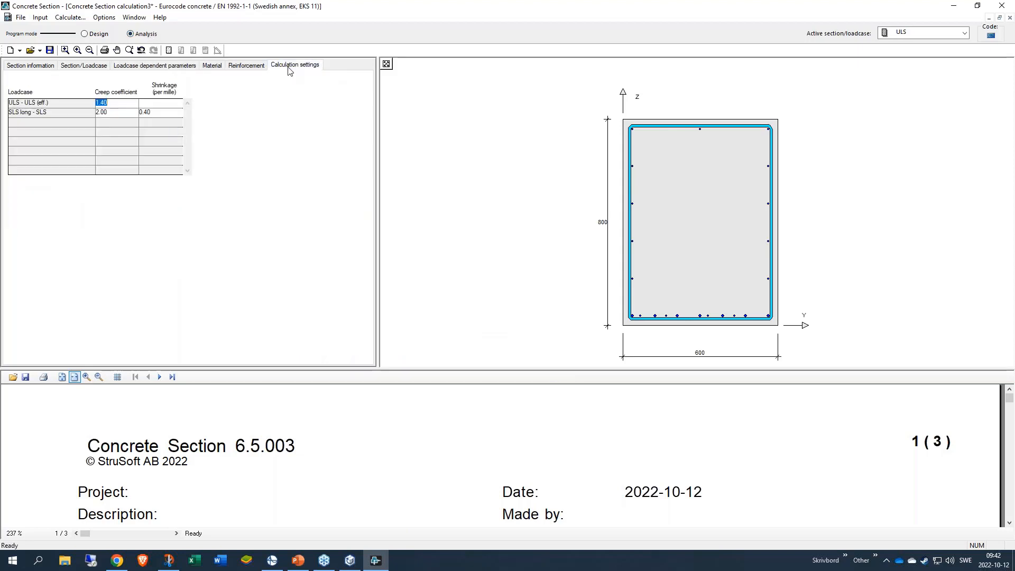
left_click(246, 66)
left_click(243, 93)
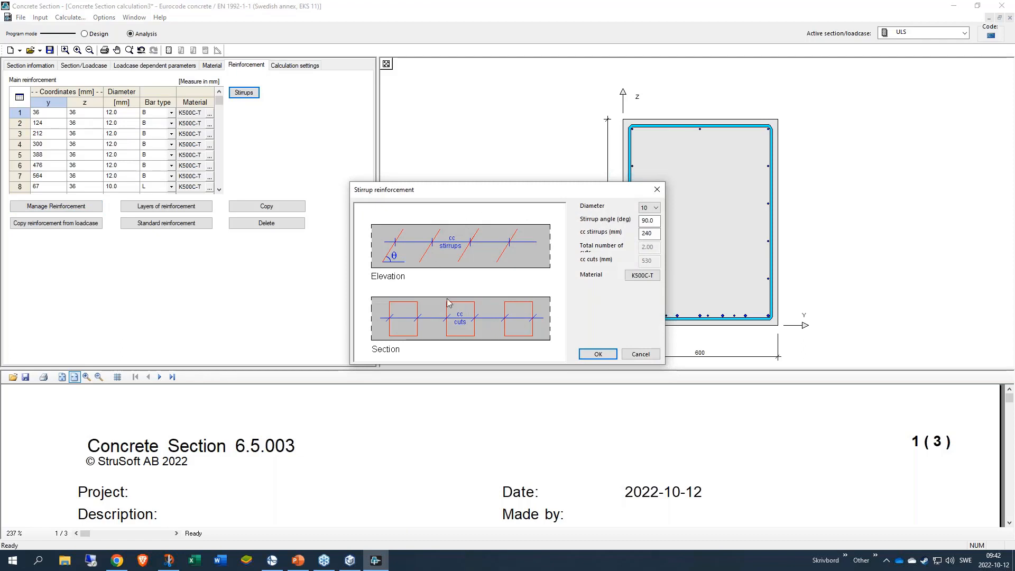
left_click(640, 354)
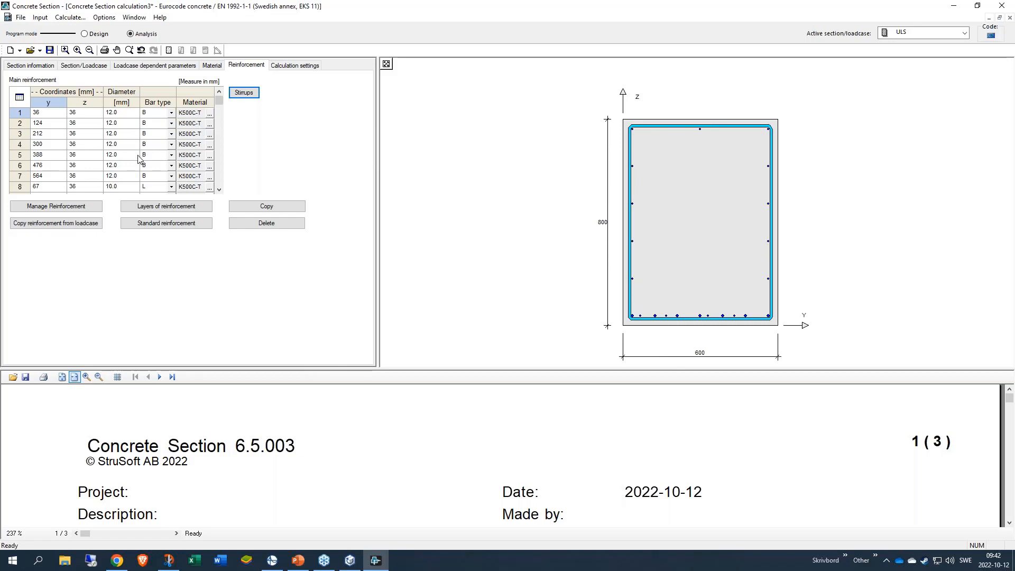
scroll(141, 158, "down", 2)
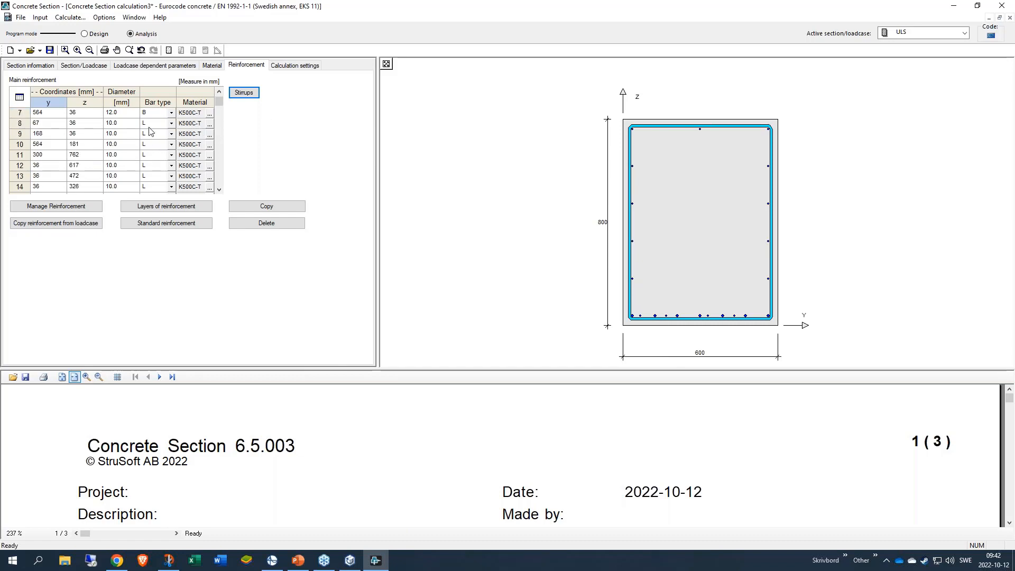
scroll(149, 127, "up", 2)
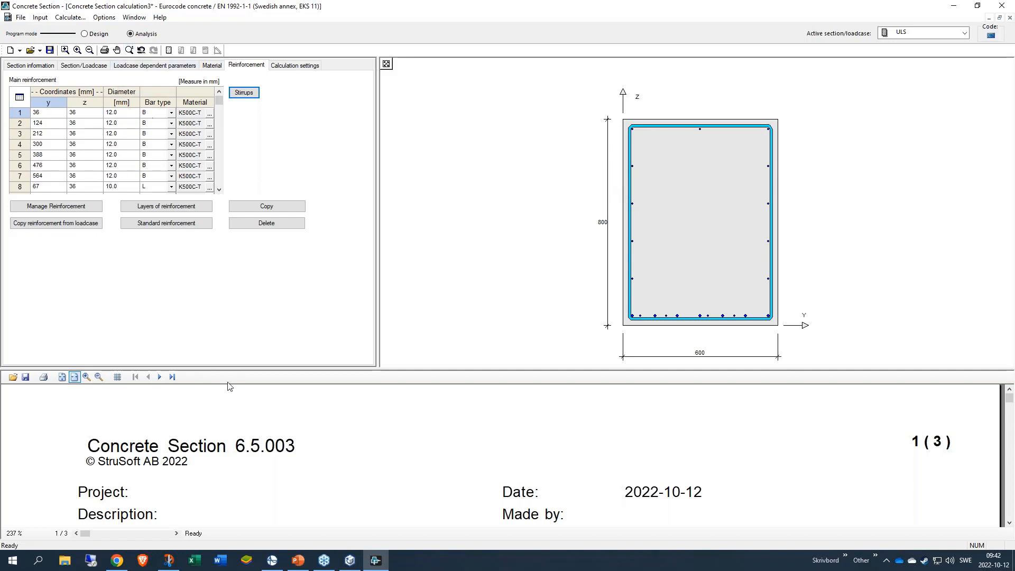
- Select all available printouts in the printout specifications, checking the result items of the SLS short load case
left_click(21, 18)
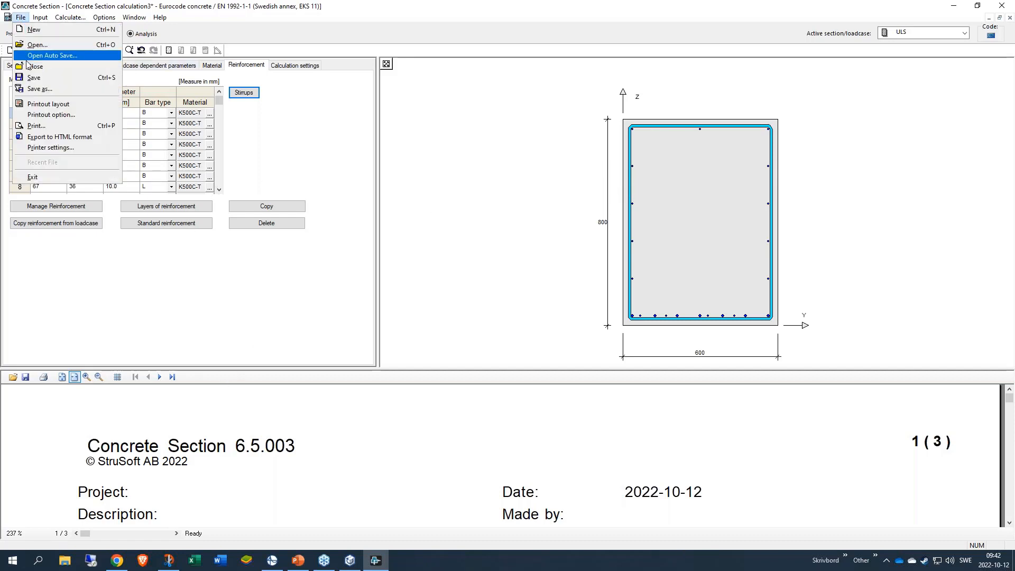
left_click(51, 115)
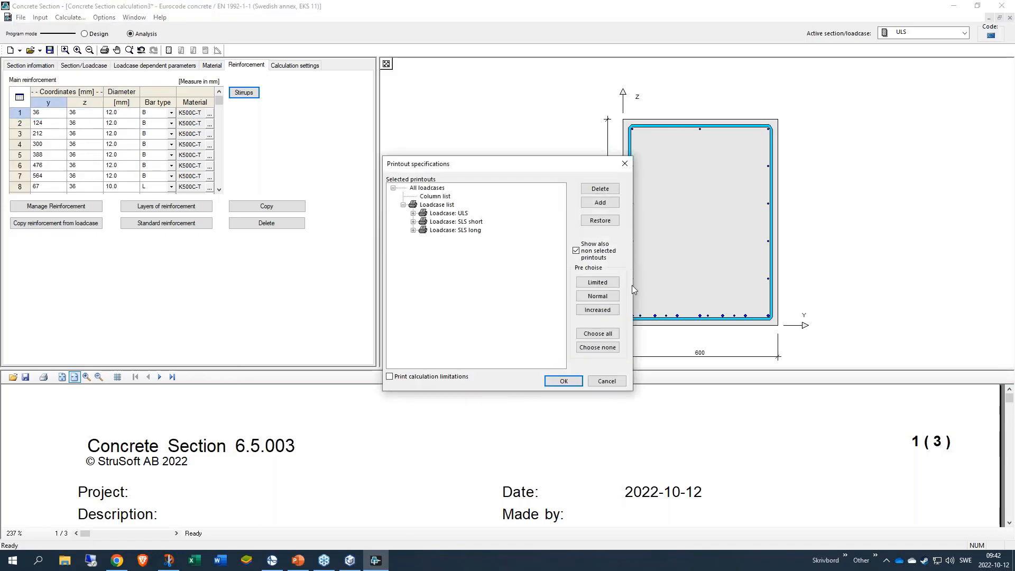
left_click(589, 334)
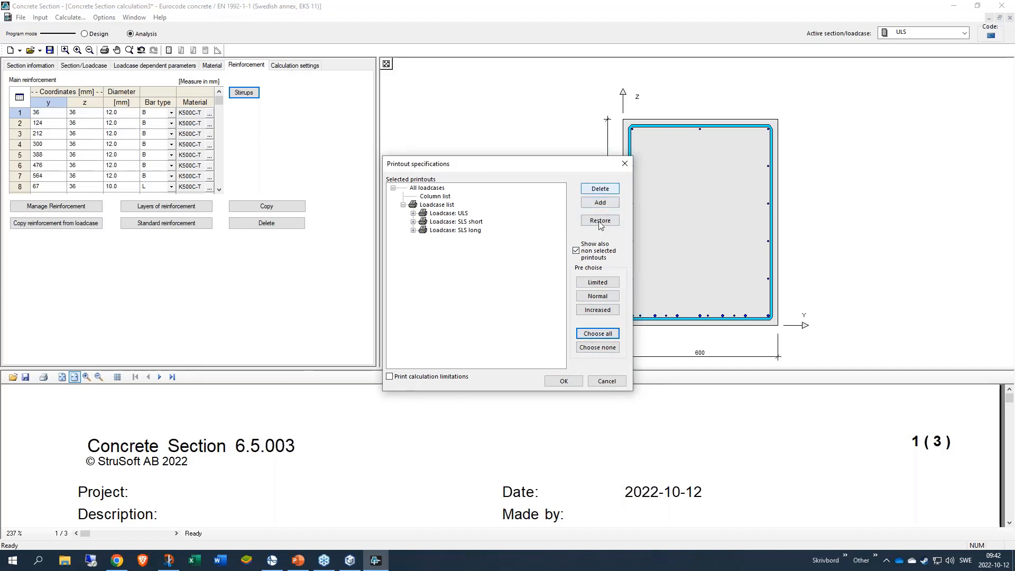
left_click(413, 222)
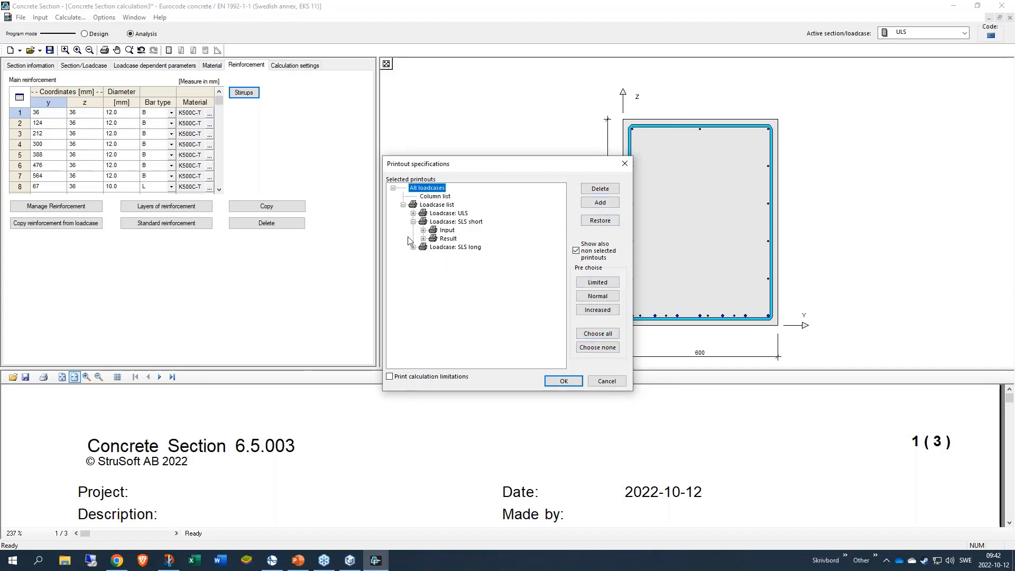
left_click(424, 238)
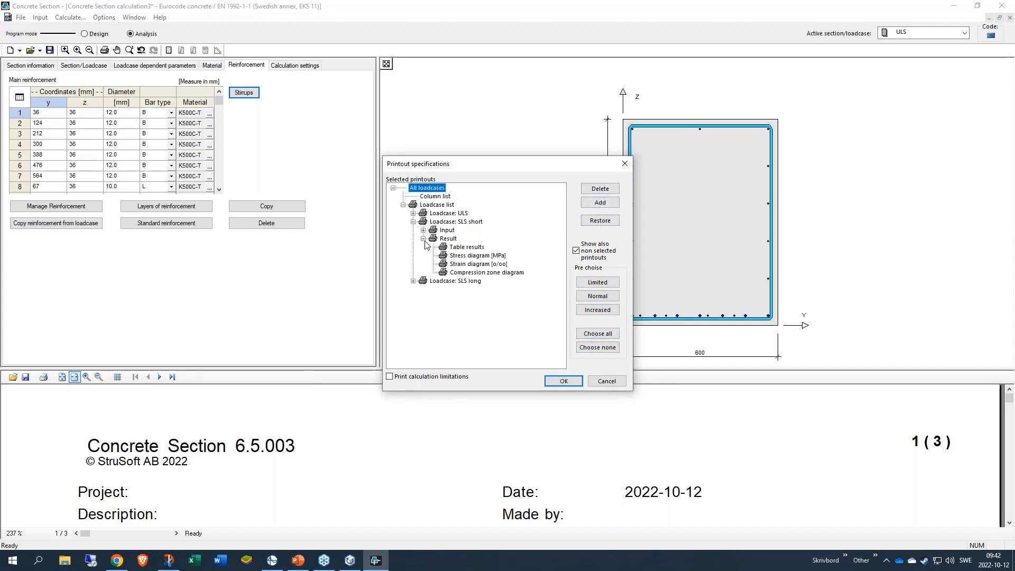
left_click(565, 382)
left_click(21, 17)
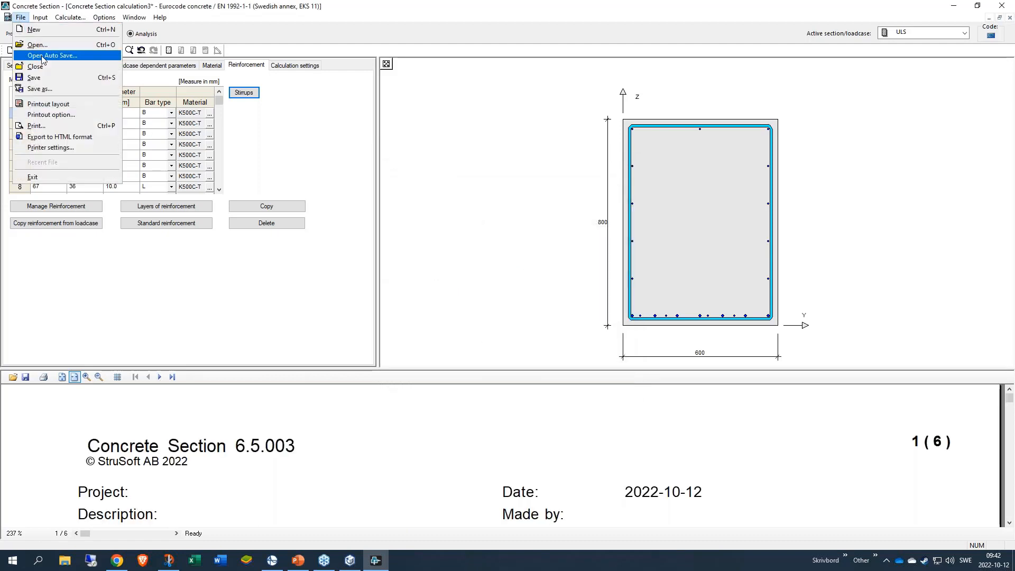
left_click(71, 126)
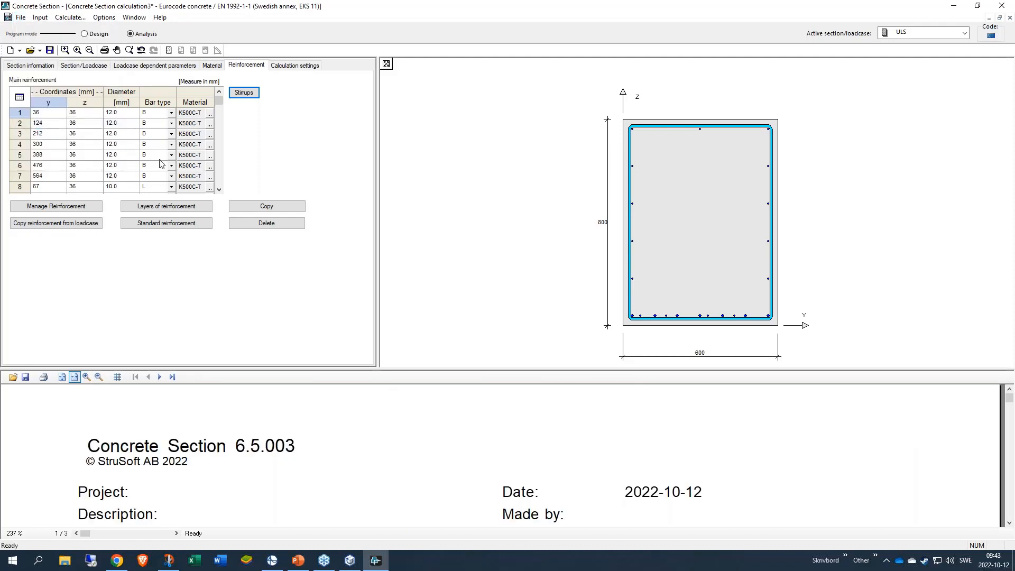
- Enlarge the printout preview pane and zoom the report out to 125%
left_click(61, 376)
left_click(74, 377)
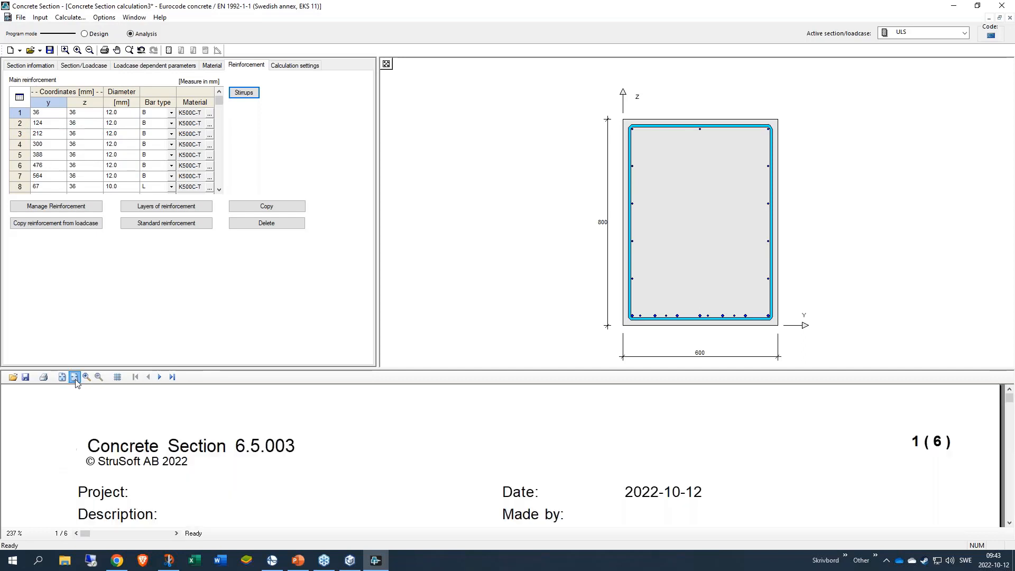
left_click_drag(402, 368, 430, 150)
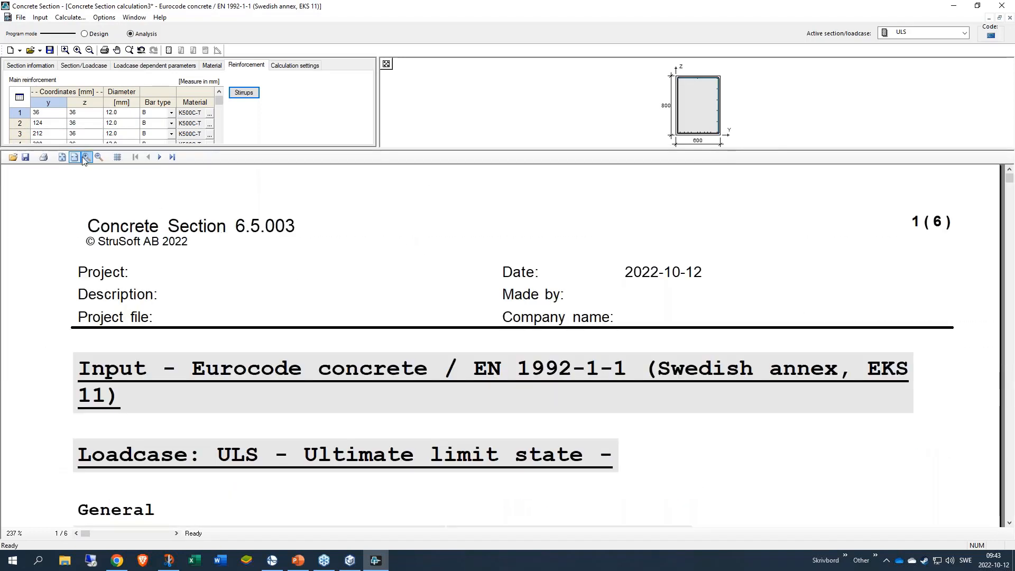
left_click(99, 158)
left_click(99, 158)
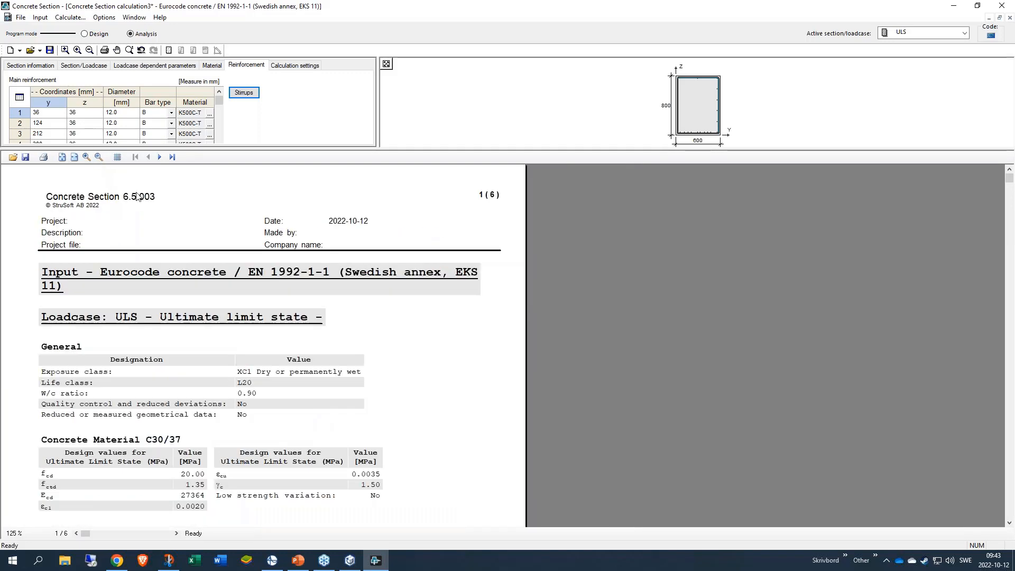
- Review pages 1 to 3 of the printout for the ULS load case's material data, stress-strain diagrams, reinforcement and calculation settings
scroll(343, 328, "down", 5)
scroll(343, 339, "down", 5)
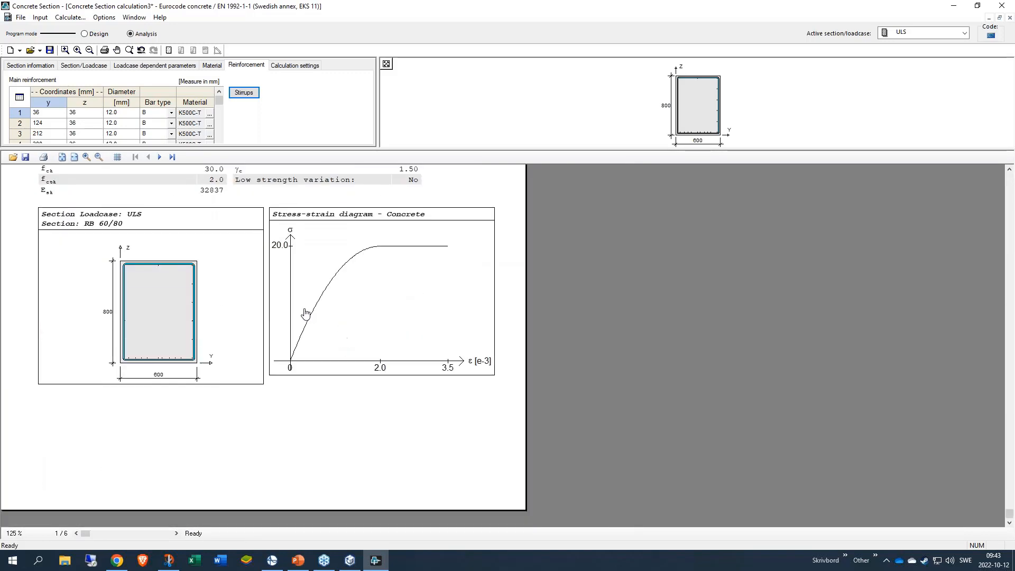
scroll(208, 344, "up", 9)
scroll(208, 345, "up", 3)
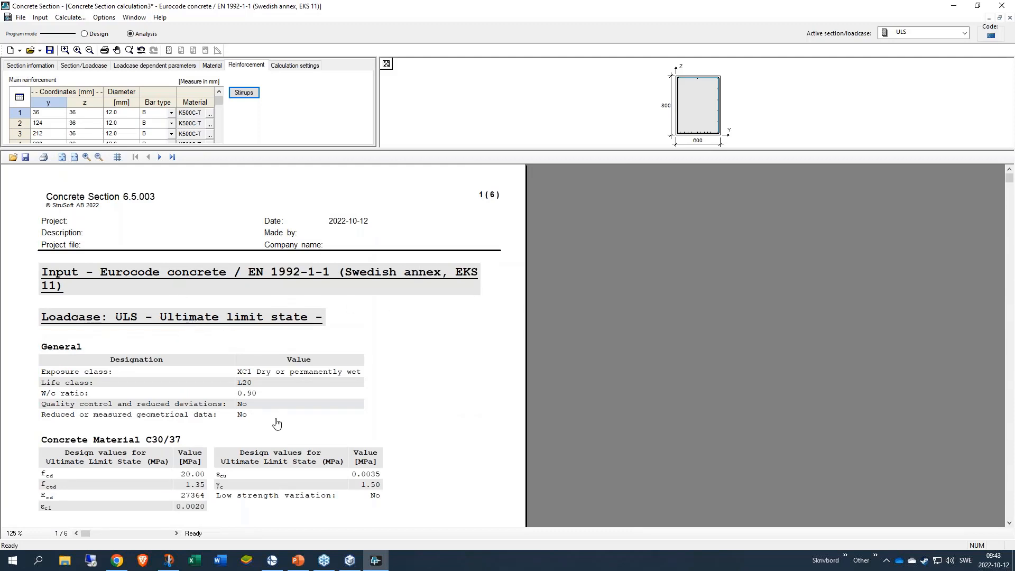
left_click(178, 534)
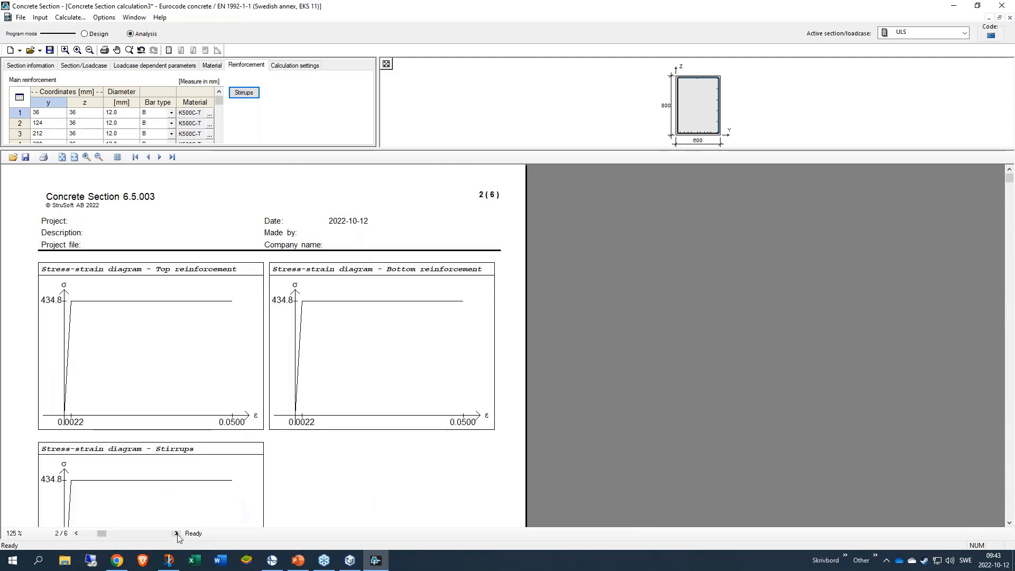
scroll(232, 375, "down", 7)
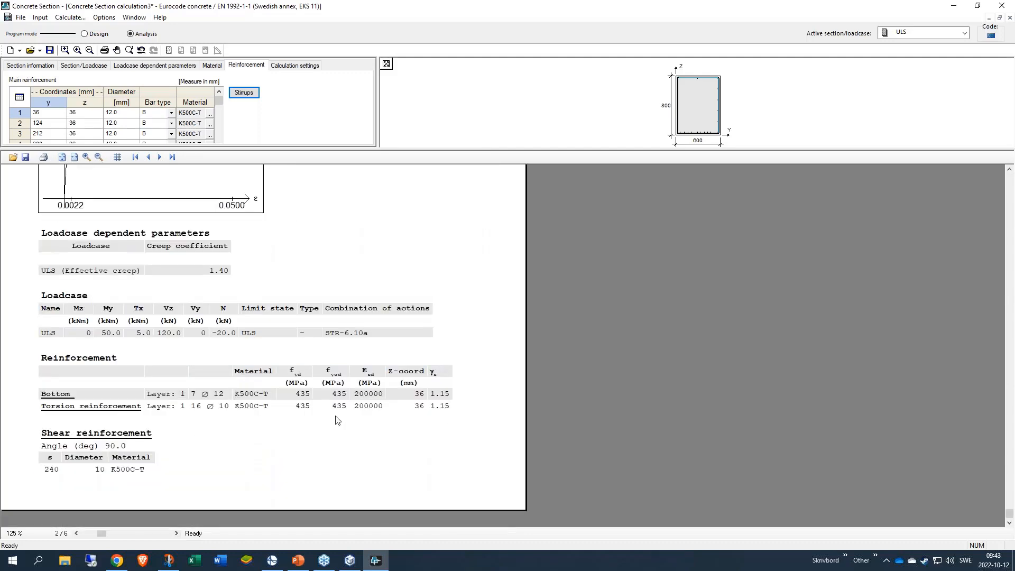
left_click(176, 533)
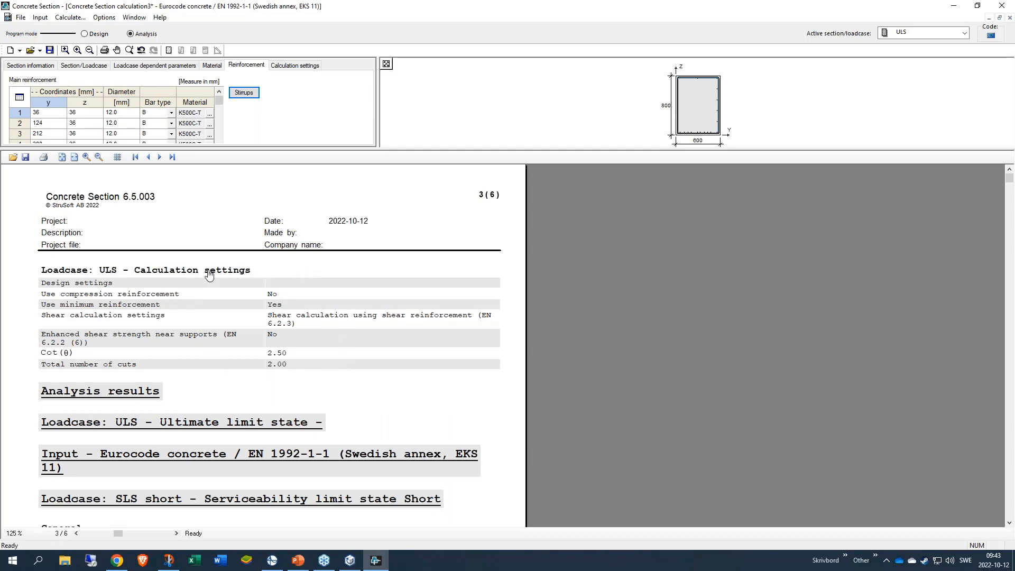
scroll(320, 370, "down", 6)
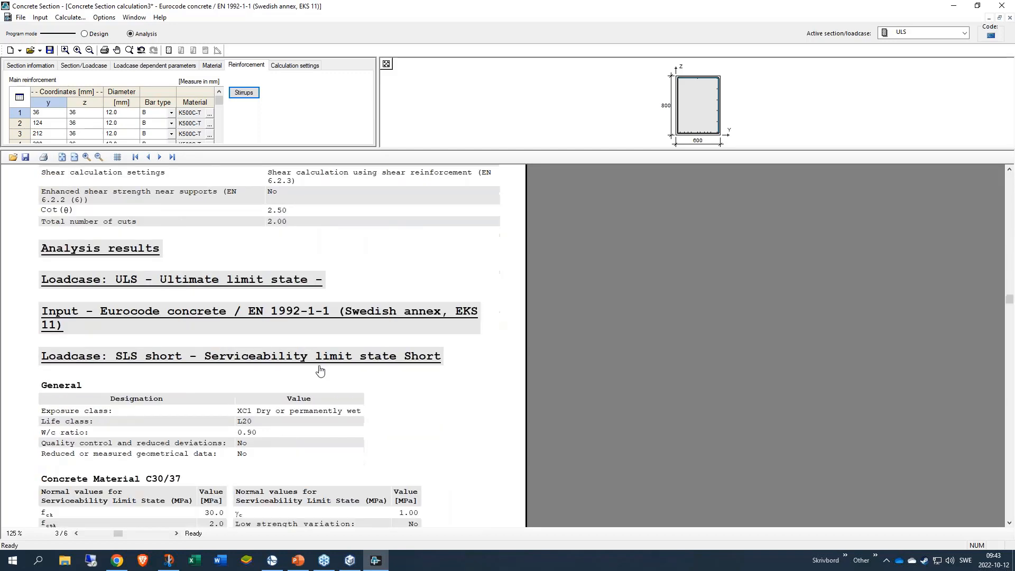
- Review pages 4 to 6 of the printout for the SLS short and SLS long load cases' section, reinforcement and calculation settings
left_click(177, 533)
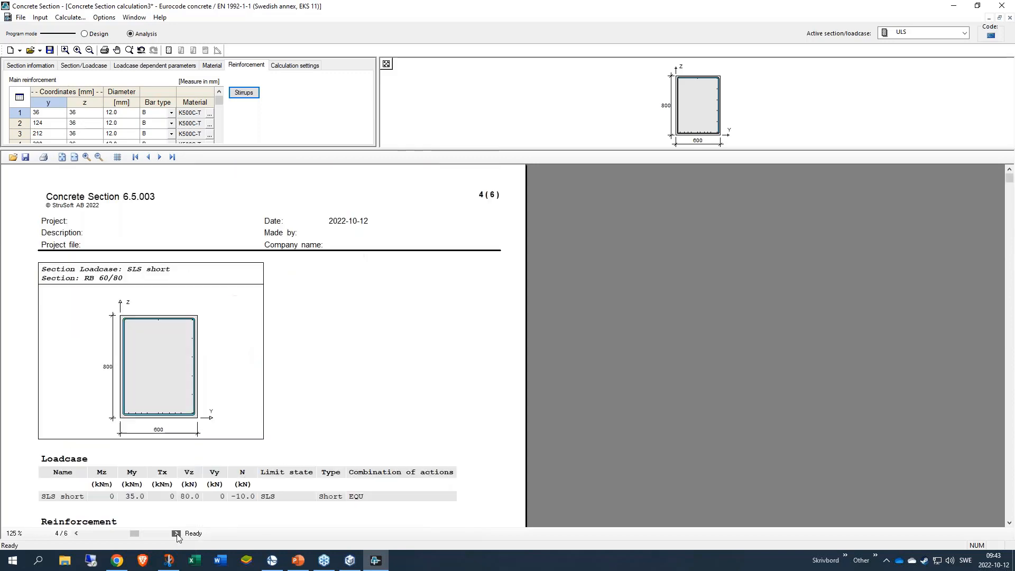
scroll(317, 386, "down", 4)
scroll(198, 273, "down", 4)
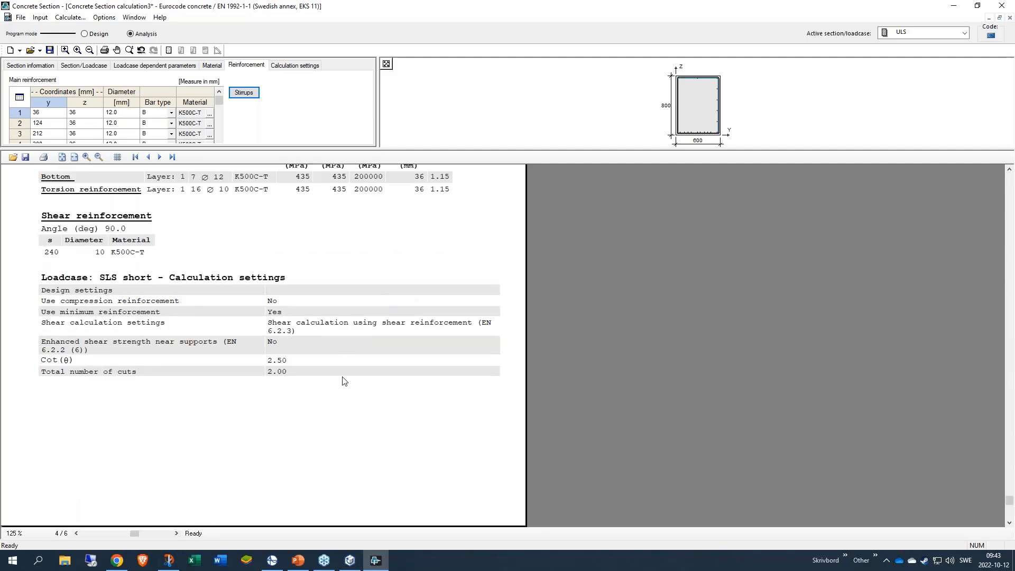
left_click(176, 533)
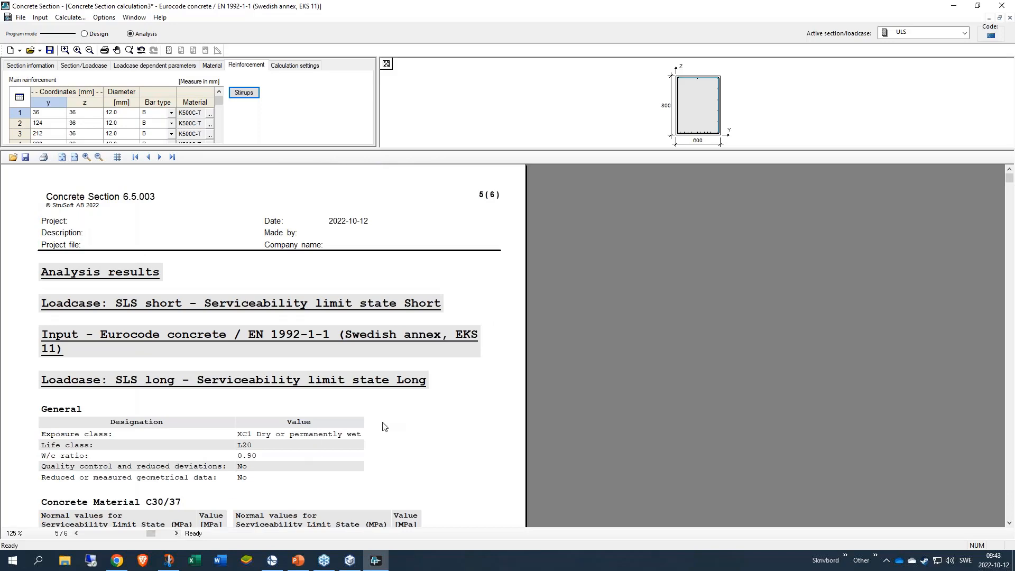
scroll(414, 419, "down", 2)
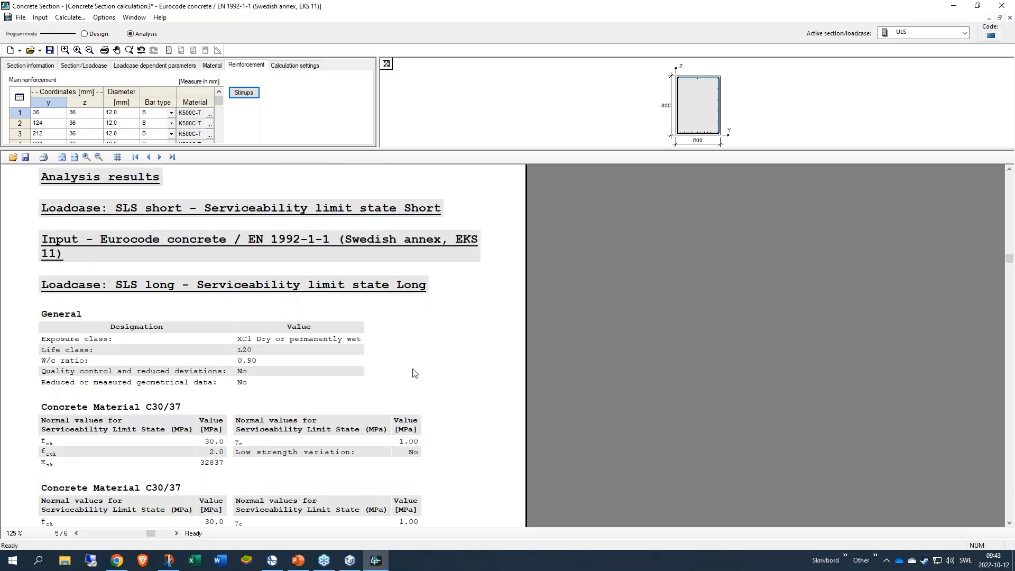
scroll(405, 380, "down", 6)
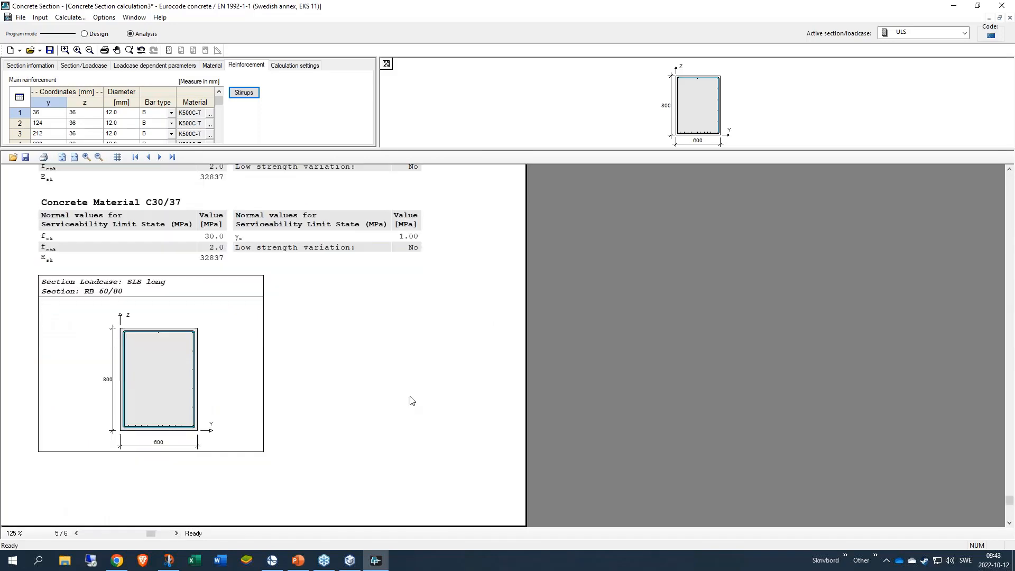
left_click(177, 533)
scroll(367, 392, "down", 2)
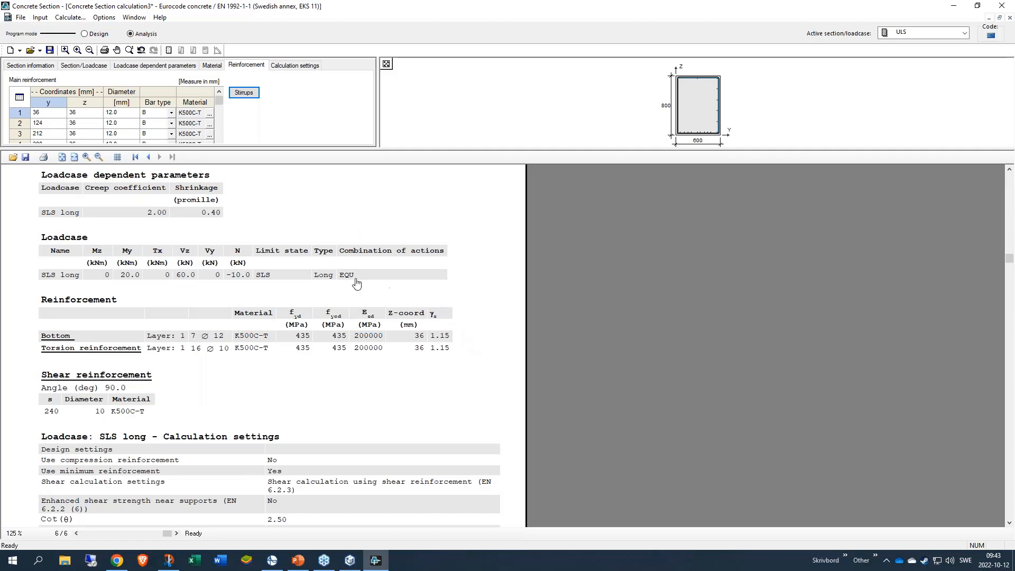
scroll(320, 301, "down", 1)
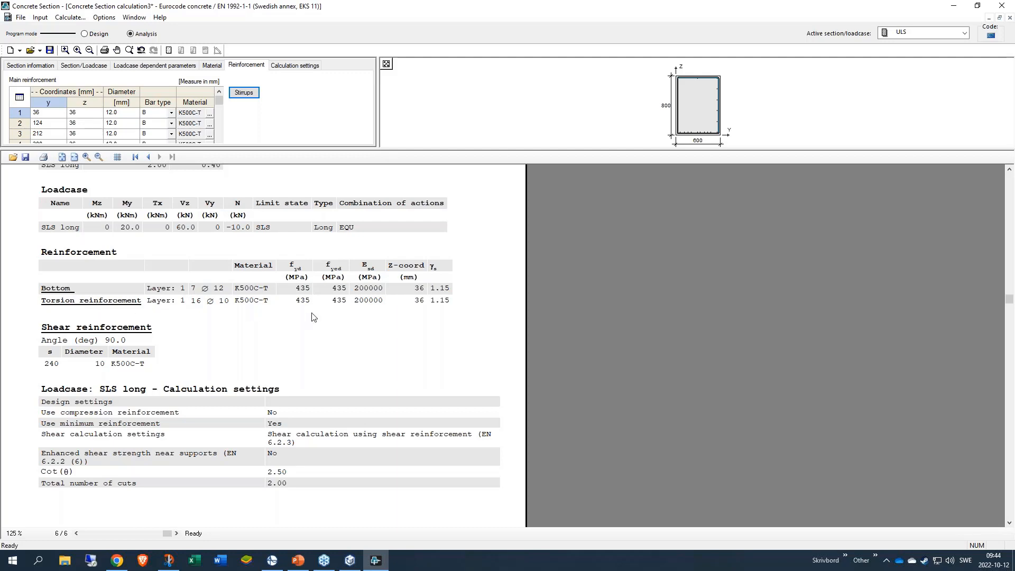
scroll(361, 328, "down", 3)
scroll(362, 328, "up", 8)
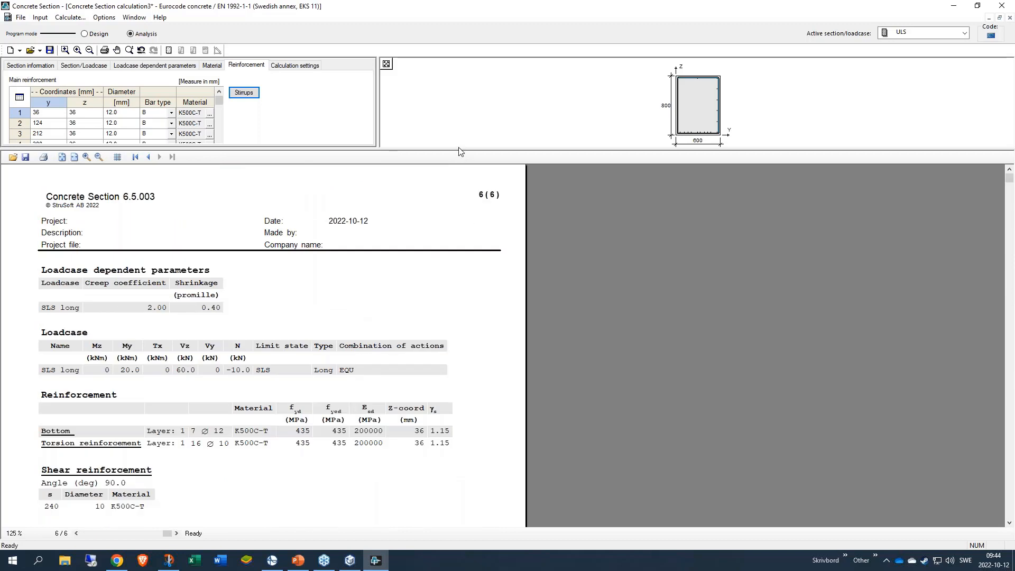
- Change the section to RB 60/70 and run the analysis to check the ULS capacities and utilization ratios
left_click_drag(458, 150, 458, 412)
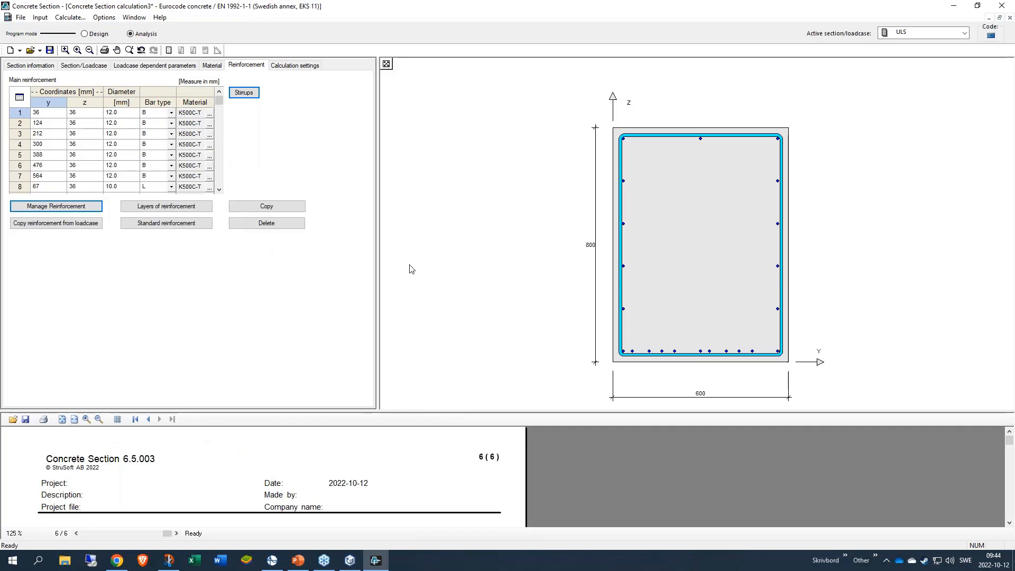
left_click(31, 65)
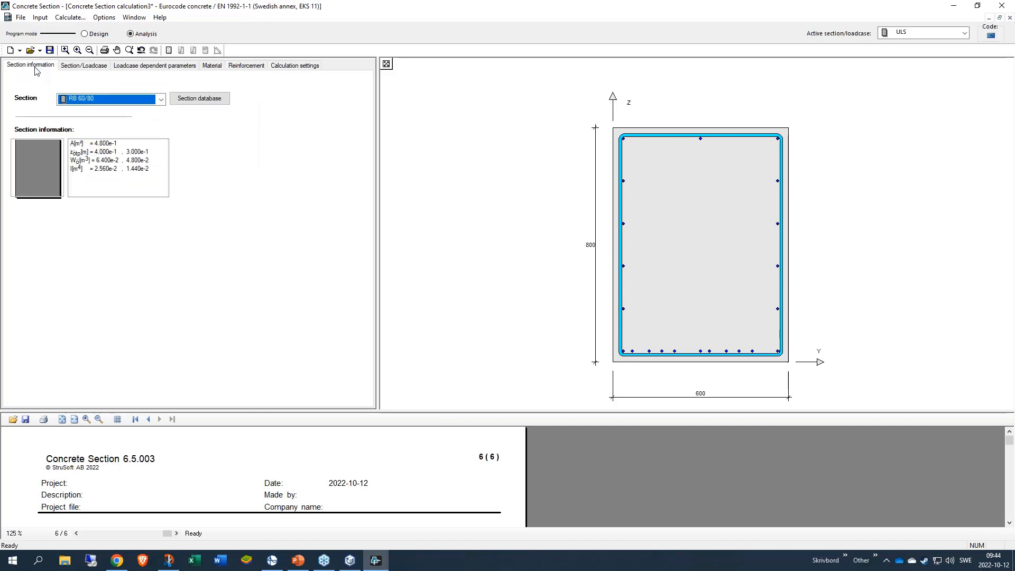
left_click(162, 100)
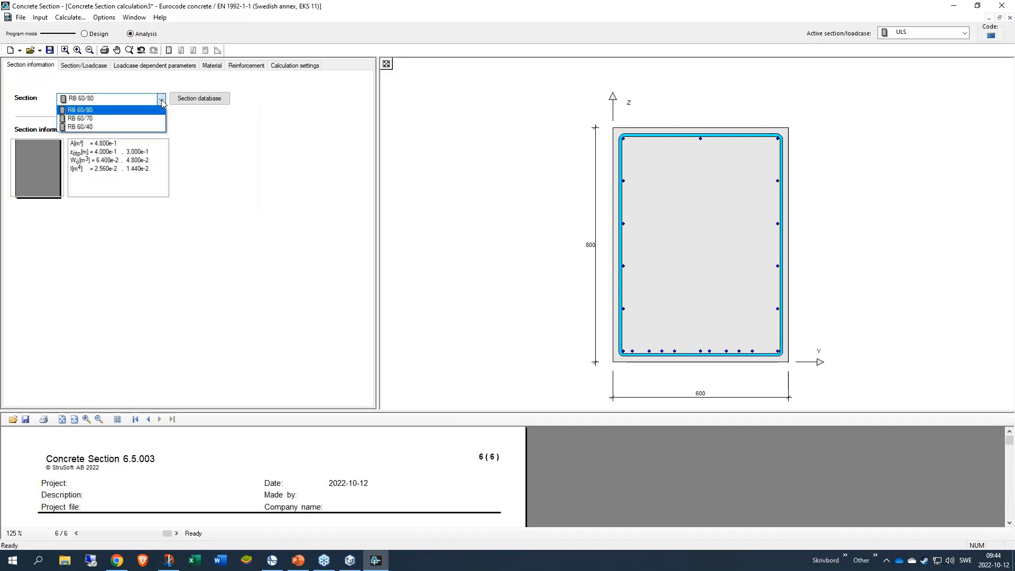
left_click(127, 119)
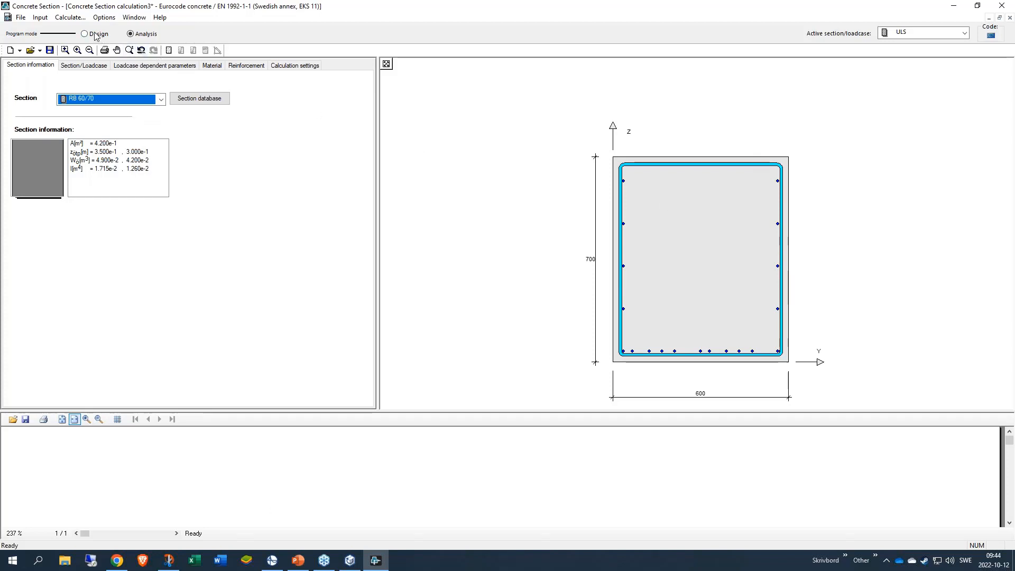
left_click(69, 17)
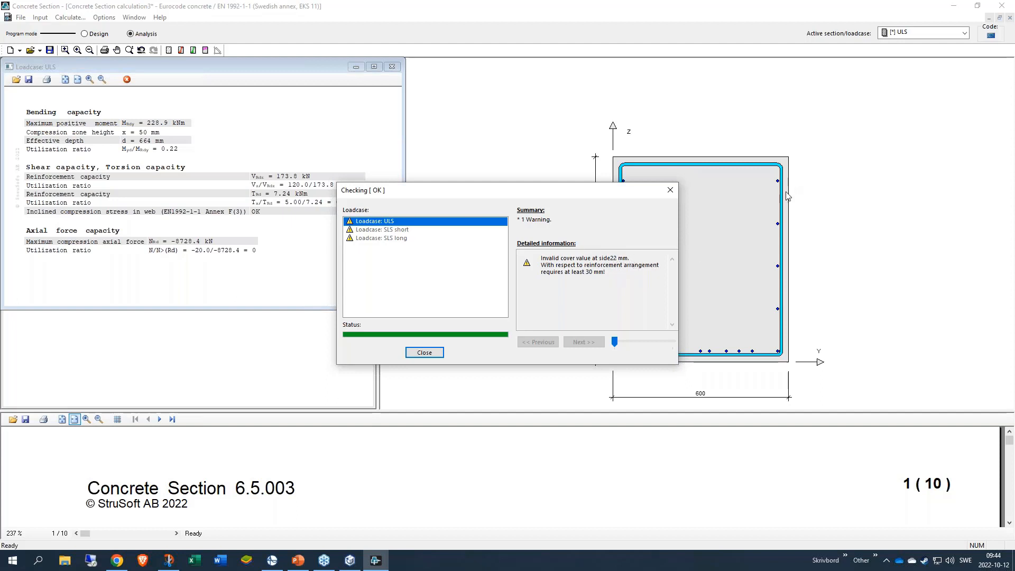
left_click(425, 353)
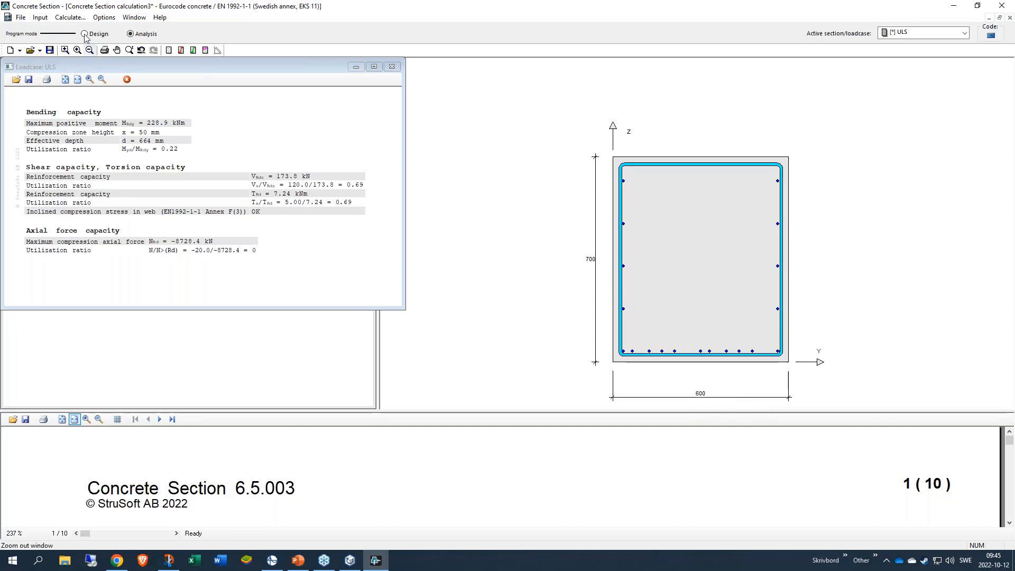
left_click_drag(76, 68, 119, 96)
left_click(436, 95)
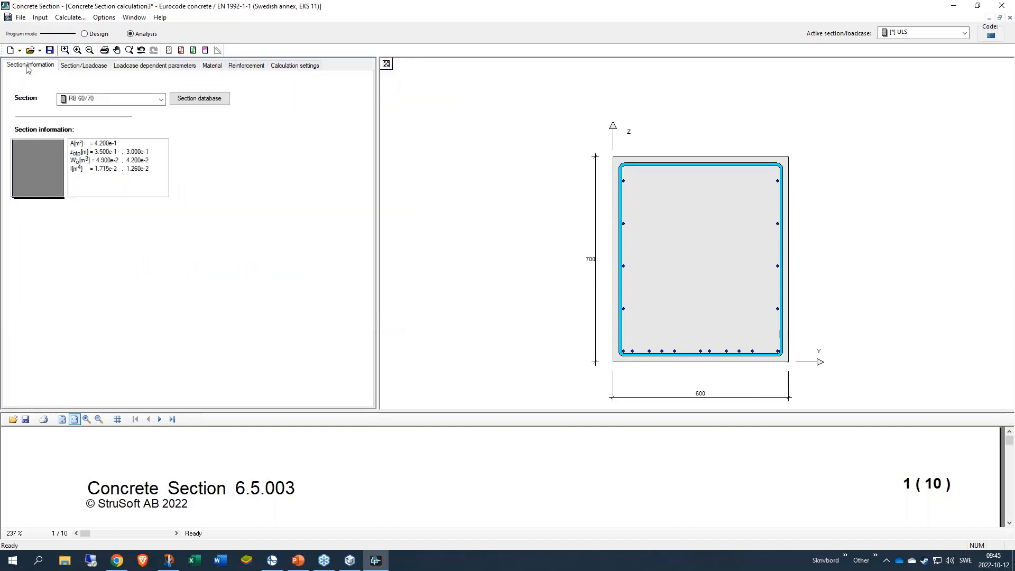
- Change the section to RB 60/40 and rerun the analysis to check the ULS capacities and utilization ratios
left_click(160, 99)
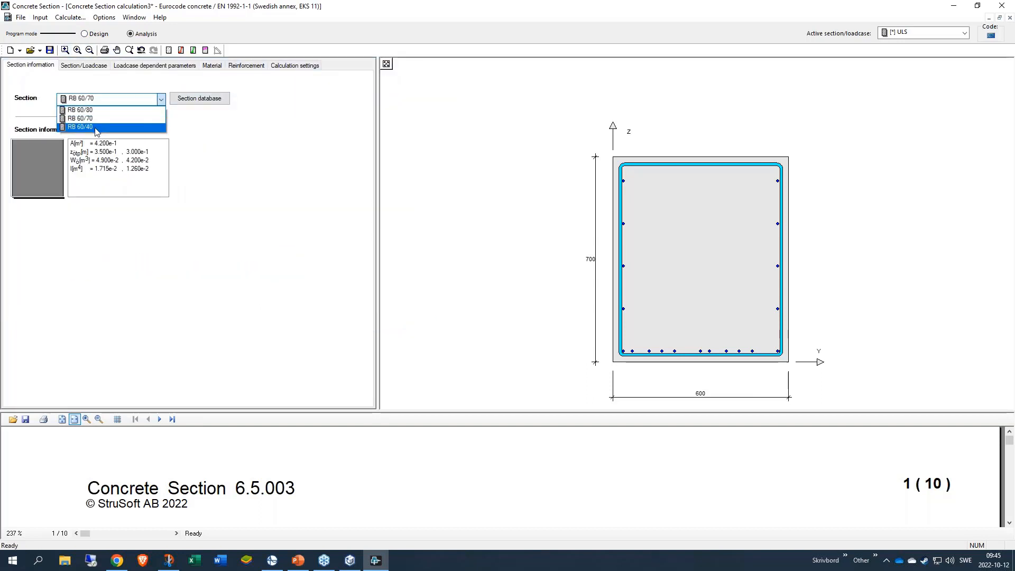
left_click(97, 129)
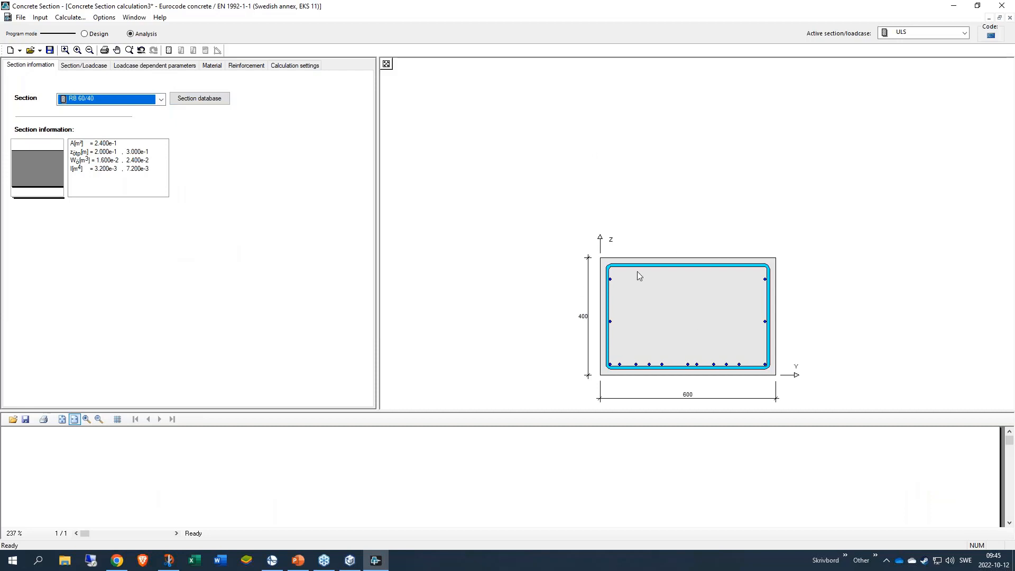
left_click(74, 18)
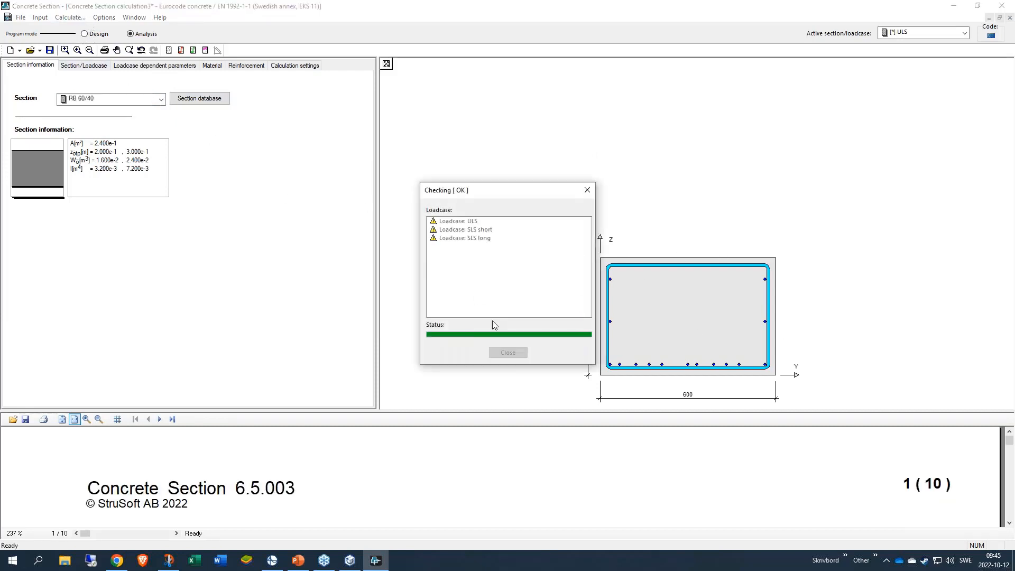
left_click(437, 353)
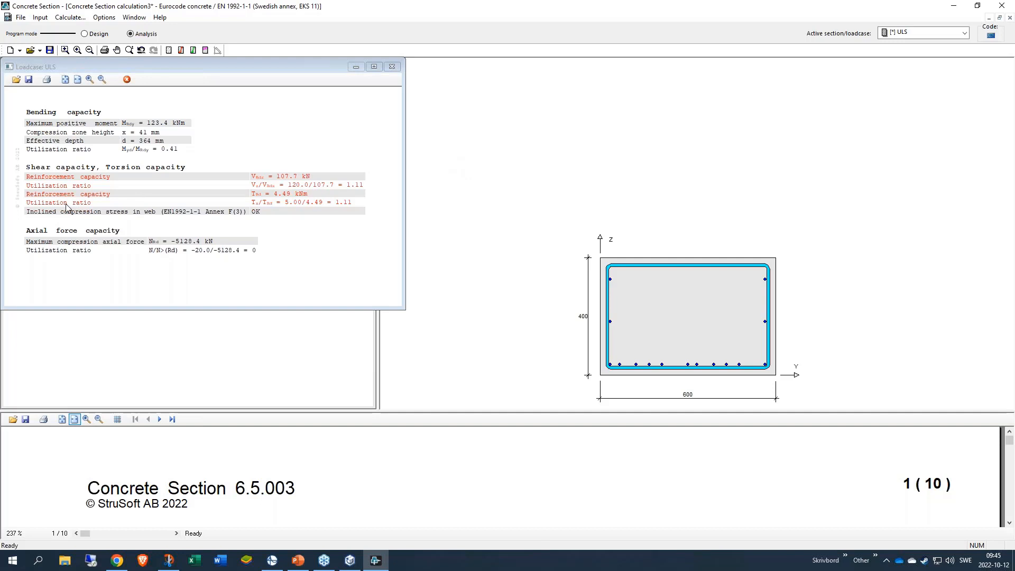
- Switch to PowerPoint and start the slide show at the closing webinar slide
key("alt+Tab")
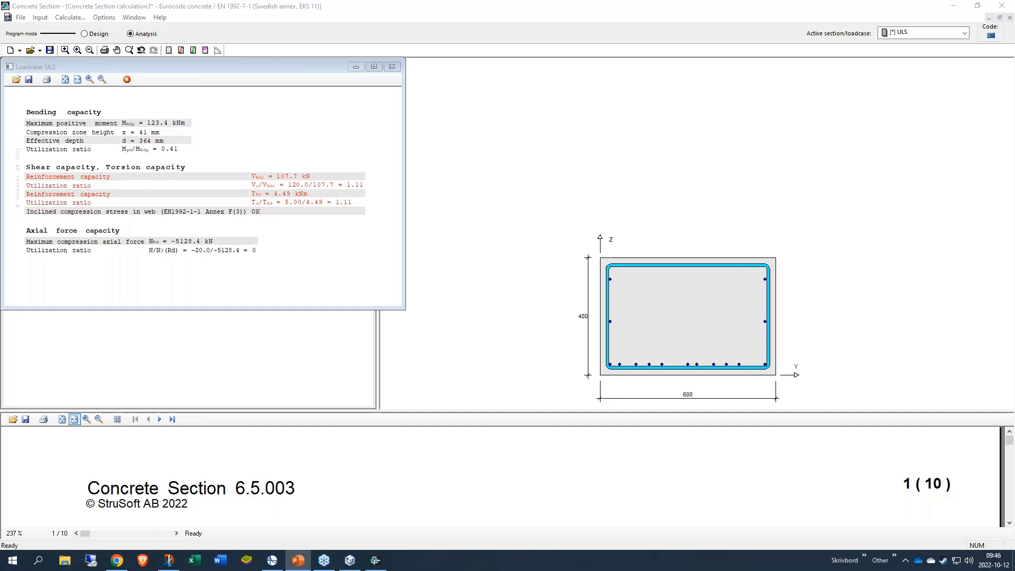
key("shift+F5")
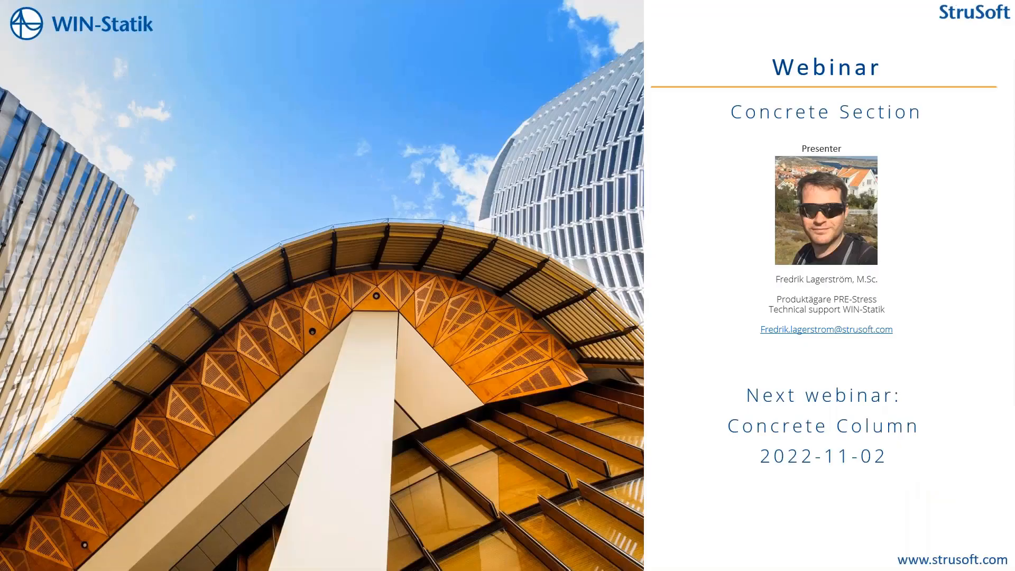